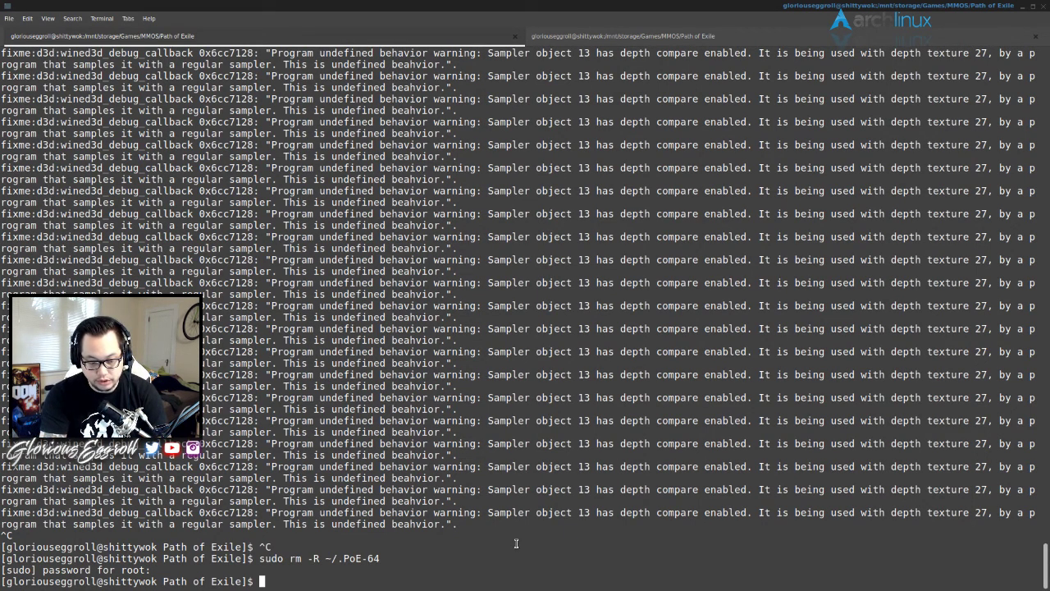
- Run clear to wipe the old game log output from the terminal
type("clear")
key("Return")
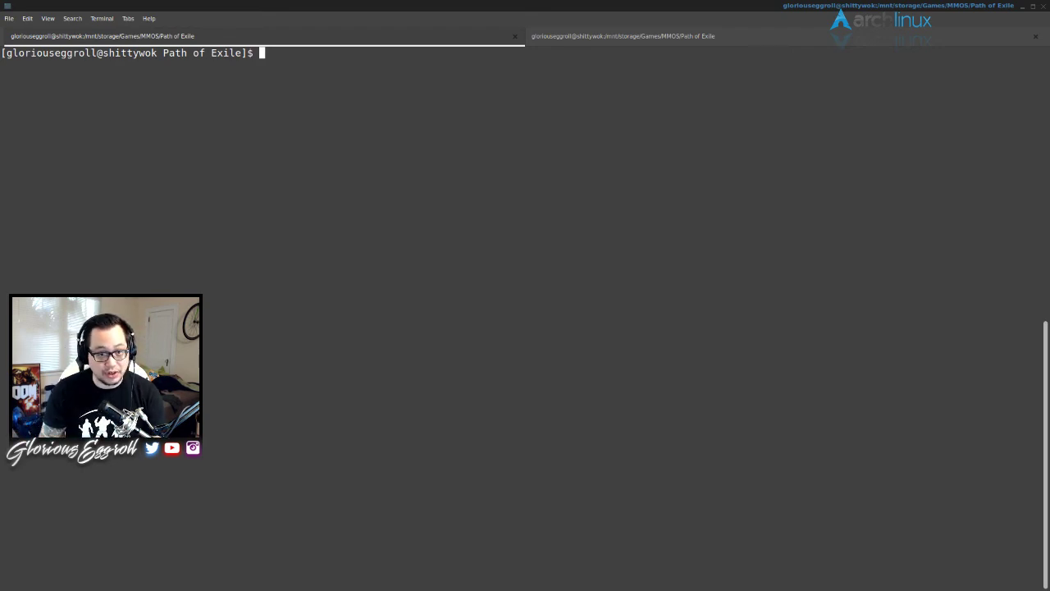
- Type the prefix setting WINEPREFIX=~/.Path64, correcting the path along the way
type("WINE")
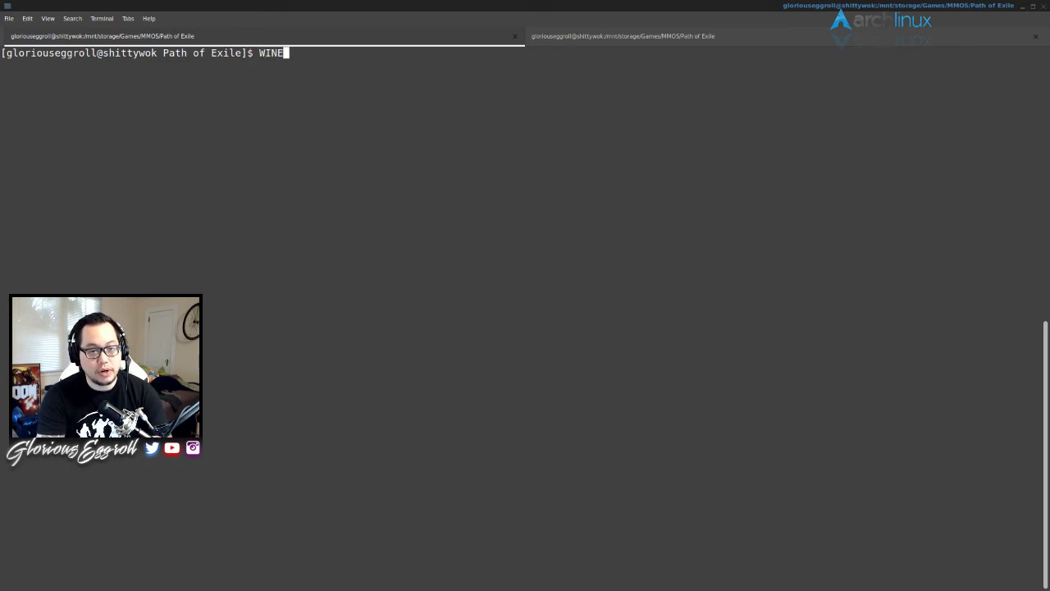
type("PREFIX=")
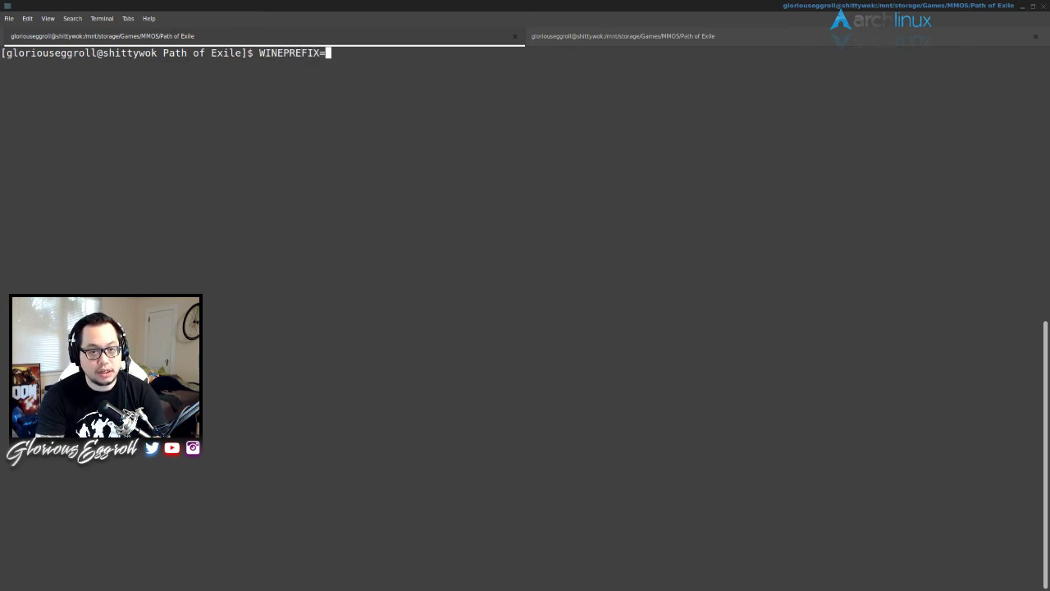
type("~/")
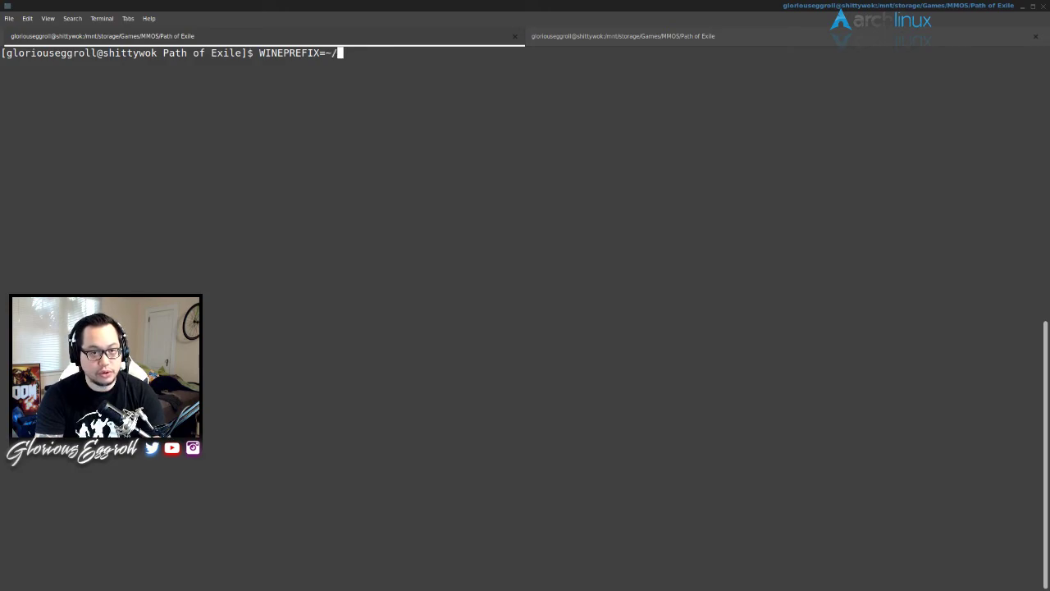
key("BackSpace")
type(".")
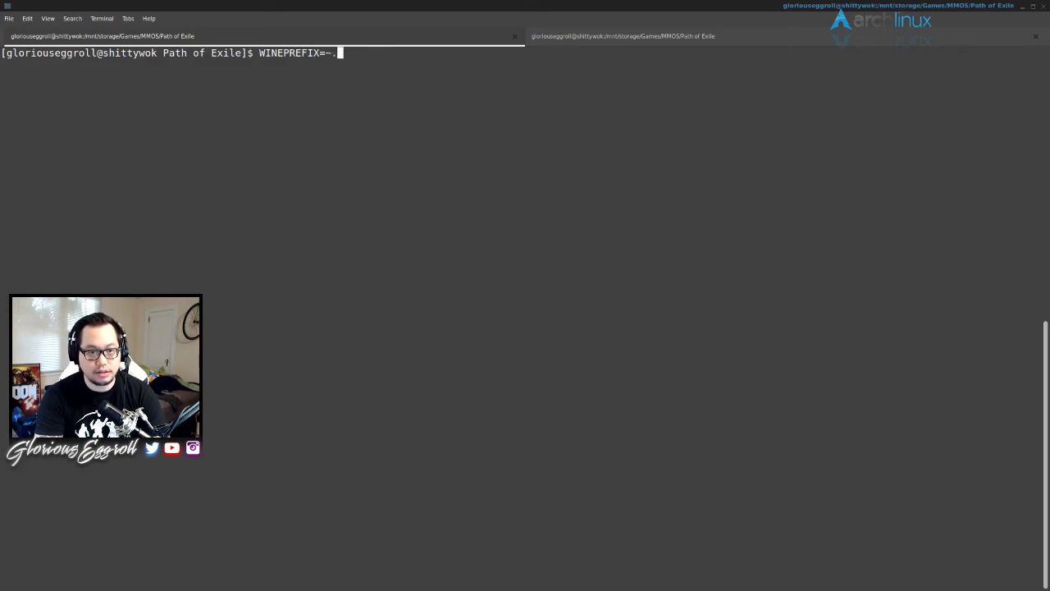
key("BackSpace")
type("/.")
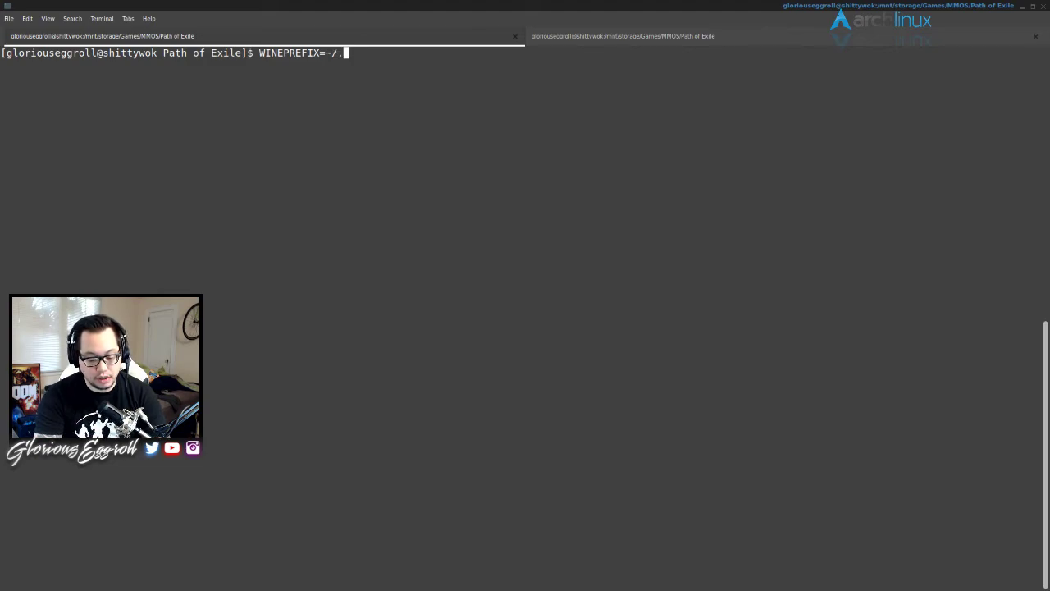
type("Pa")
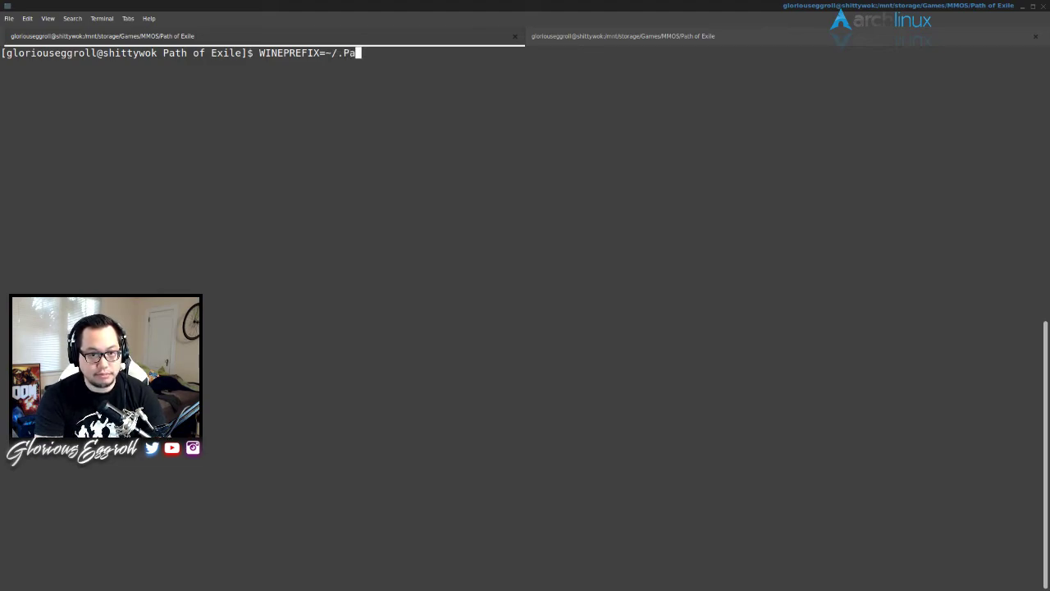
type("th64")
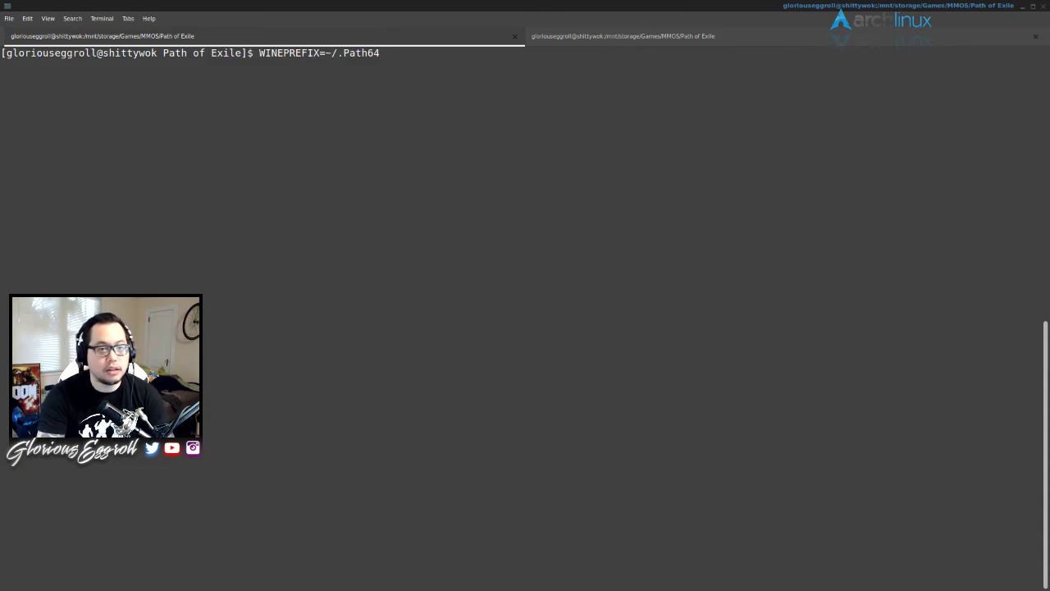
- Check the ~/.Path64 path with the cursor, then append winecfg and run it
key("Left")
key("Left")
key("Left")
key("Left")
key("Left")
key("Left")
key("Left")
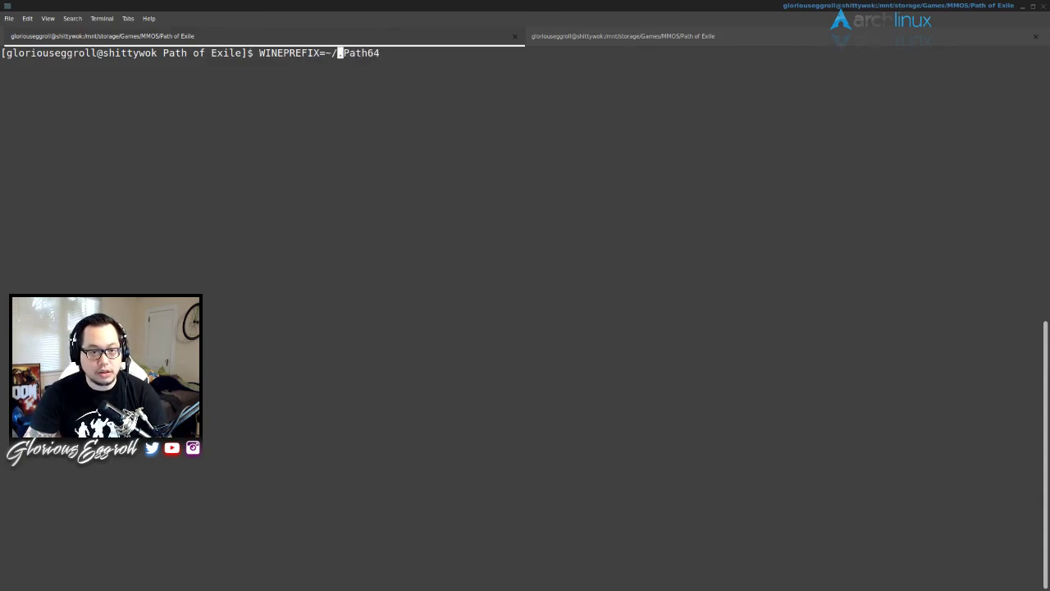
key("Left")
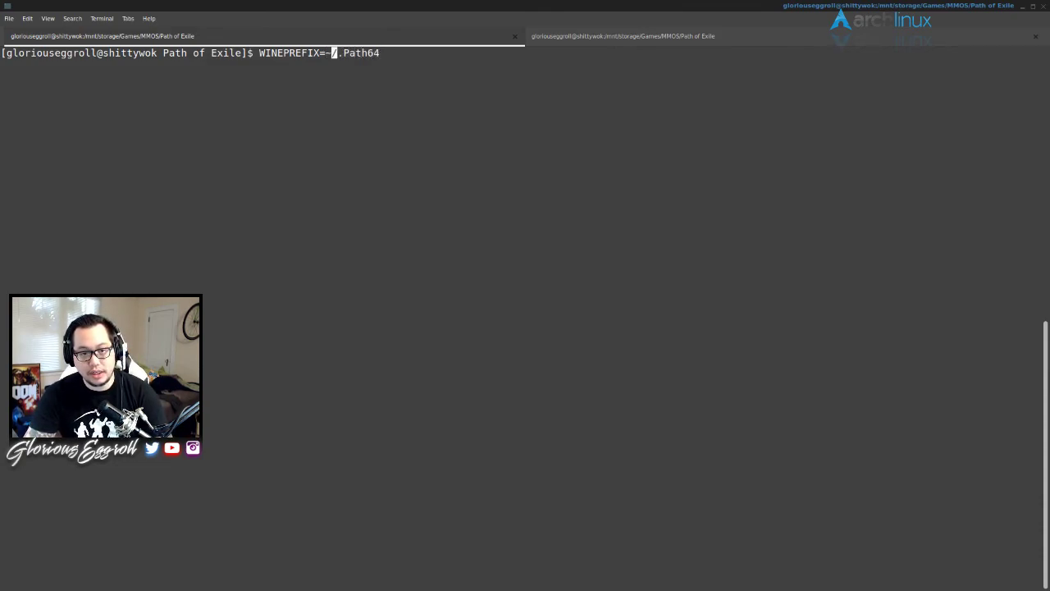
key("Right")
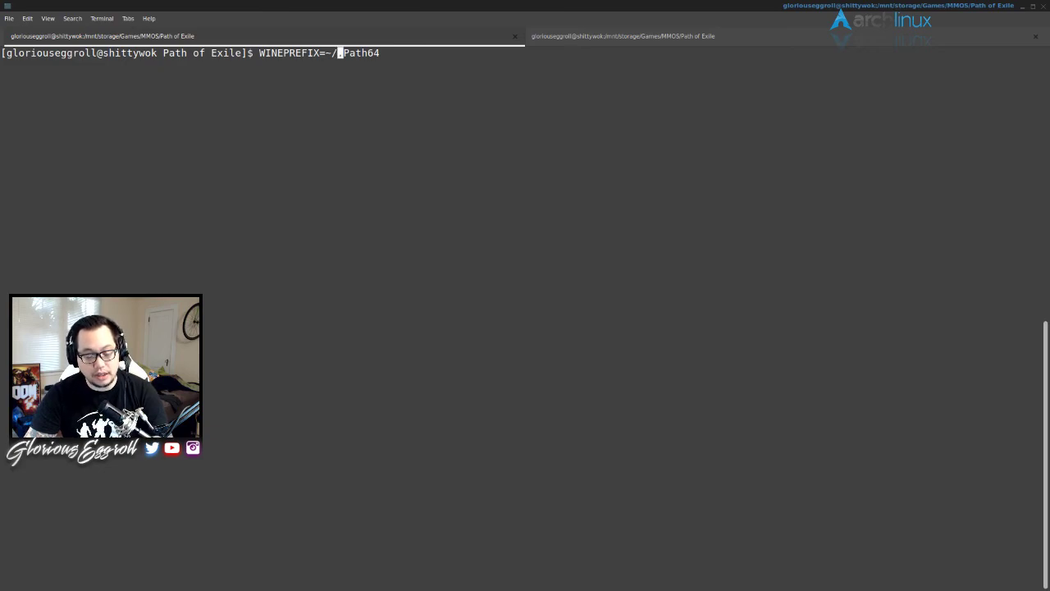
key("Left")
key("Left")
key("Right")
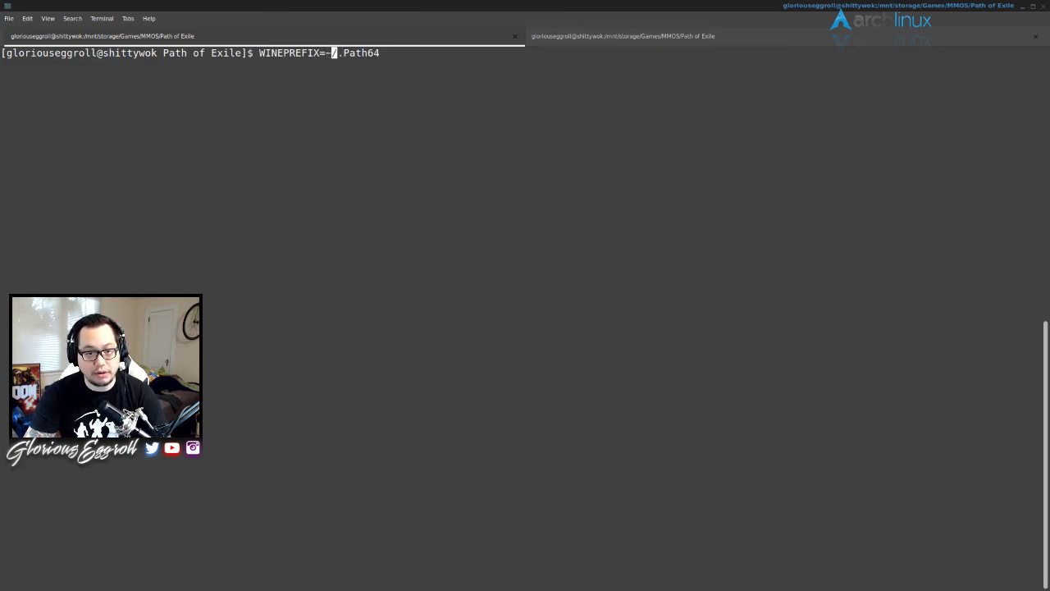
key("Right")
key("Left")
key("Left")
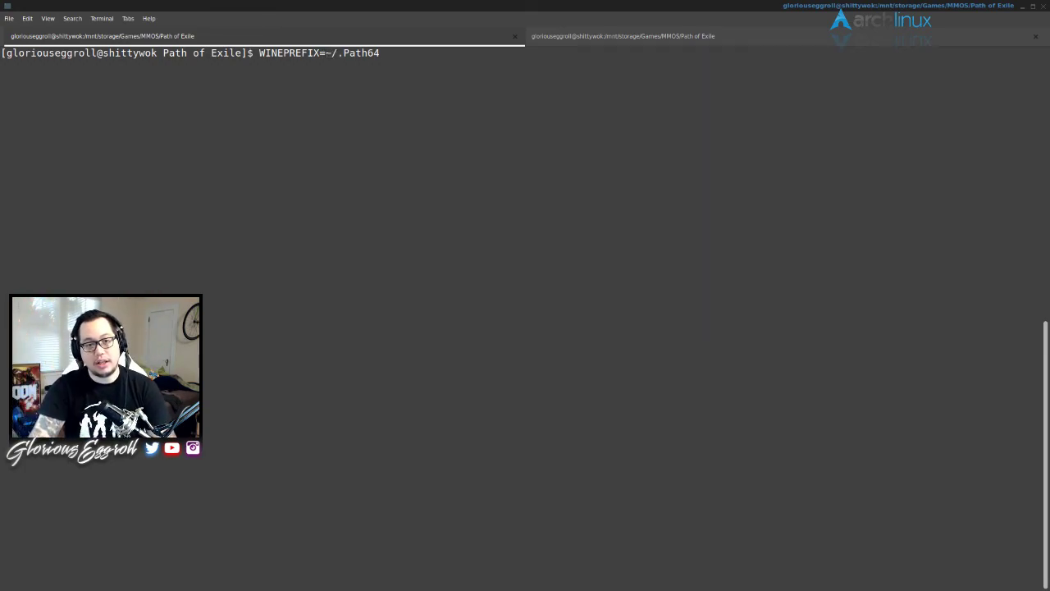
key("Right")
key("Right")
key("Left")
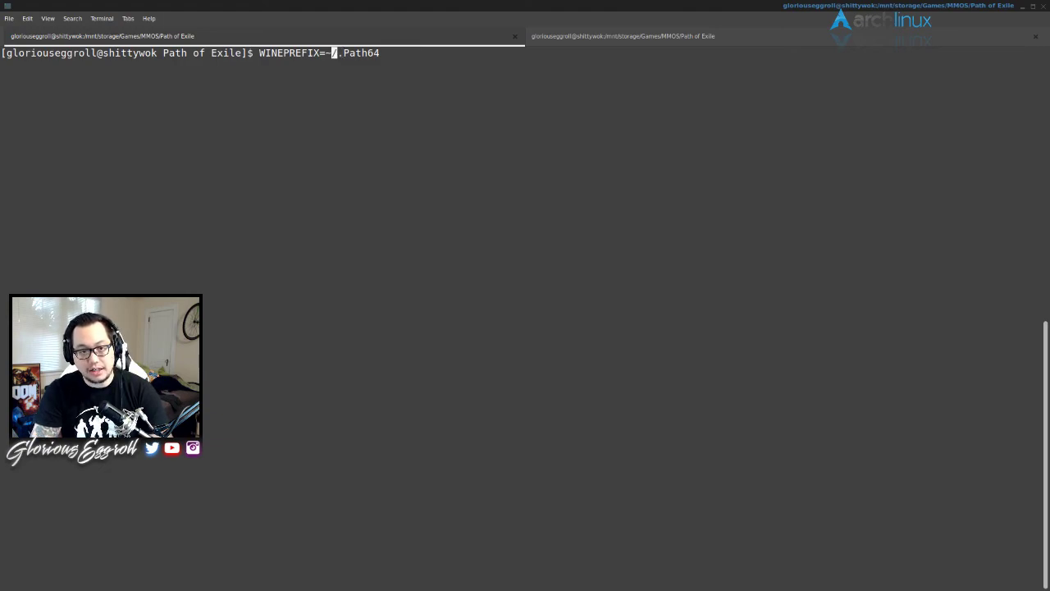
key("Right")
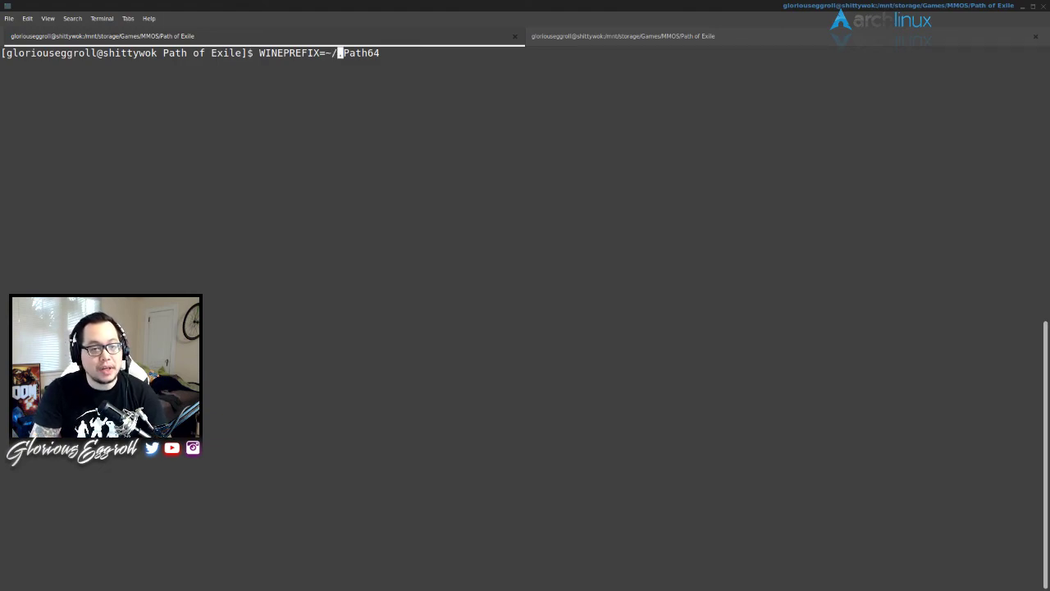
key("Right")
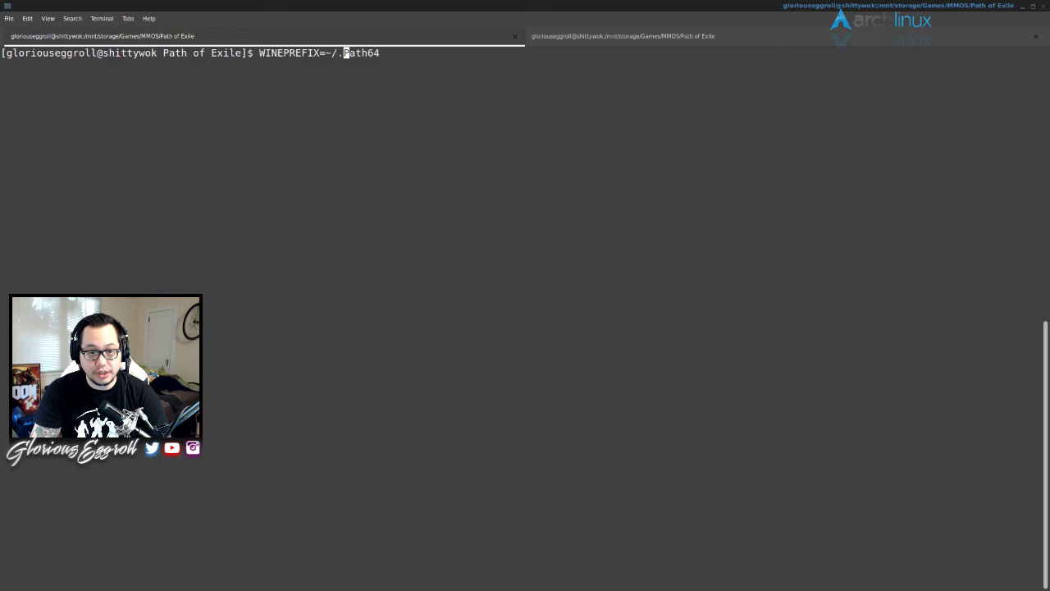
key("Left")
key("Right")
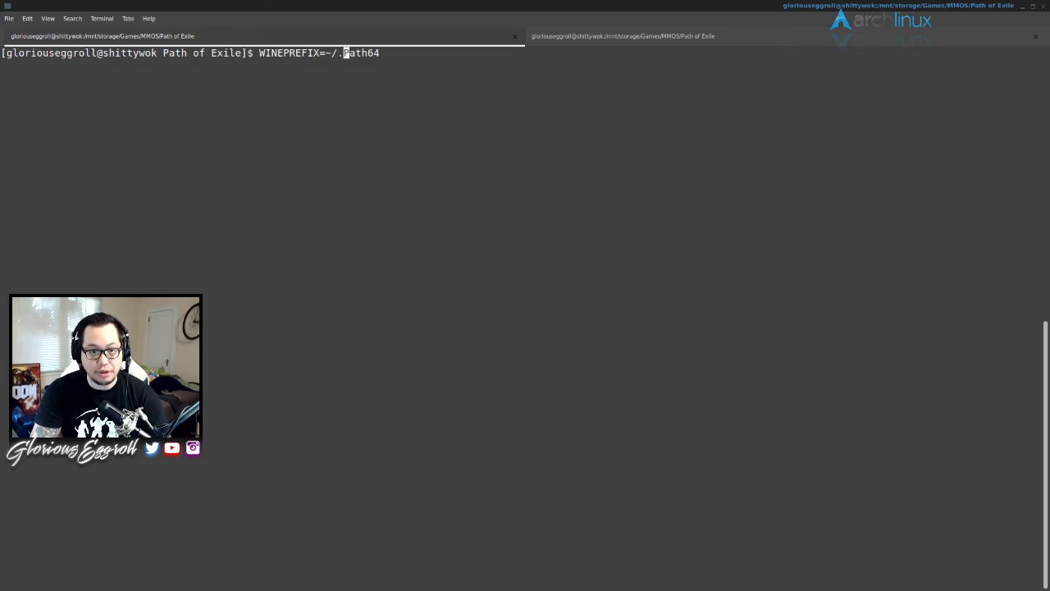
key("Right")
key("Right")
key("Right")
key("Right")
key("Right")
key("Right")
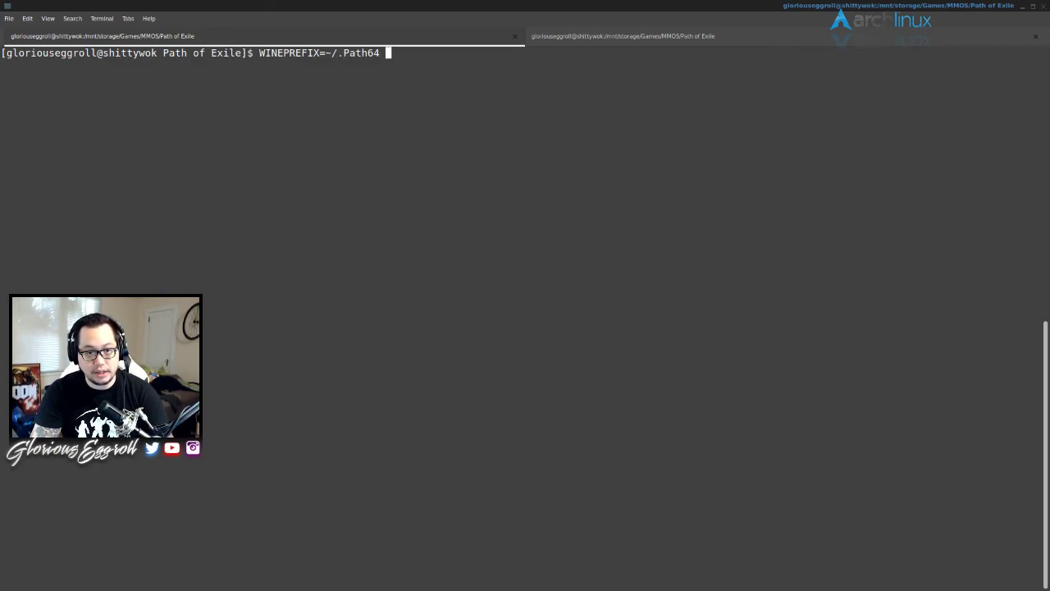
type("winecfg")
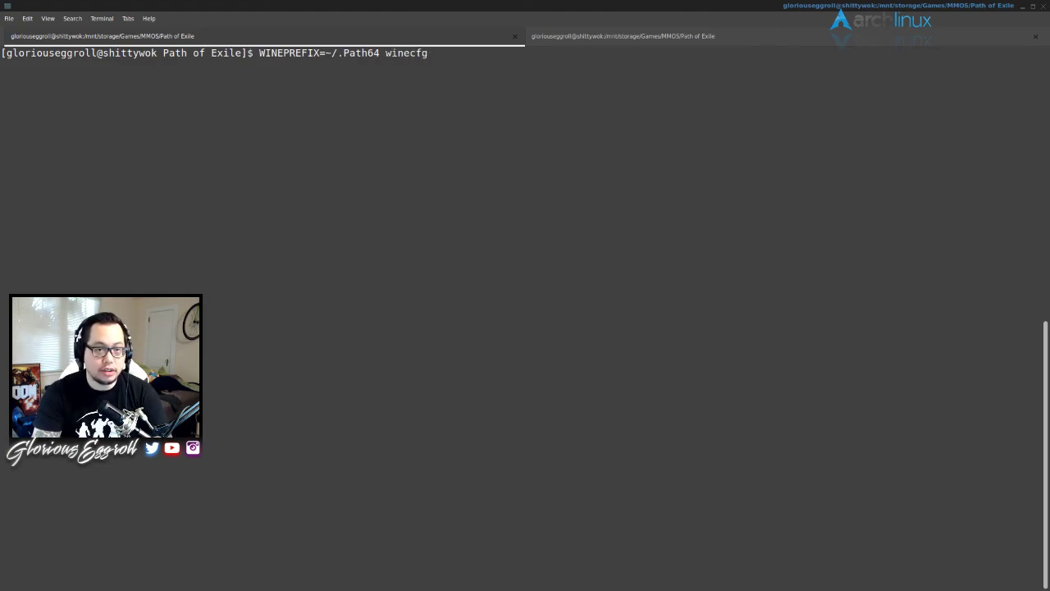
key("Return")
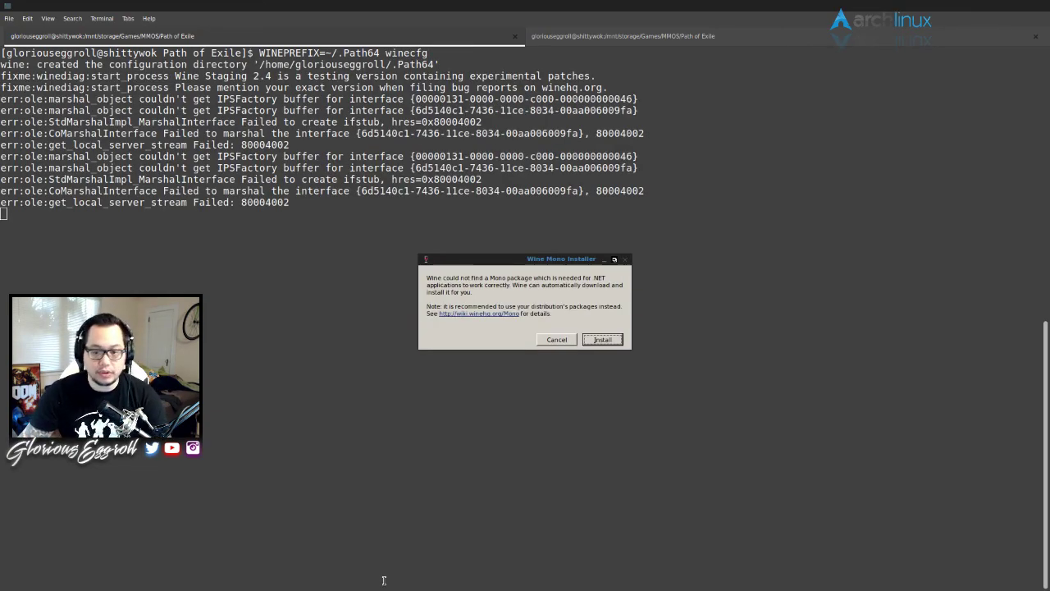
- Install Wine Mono, add and apply an openal32 library override, and enable CSMT
left_click(603, 339)
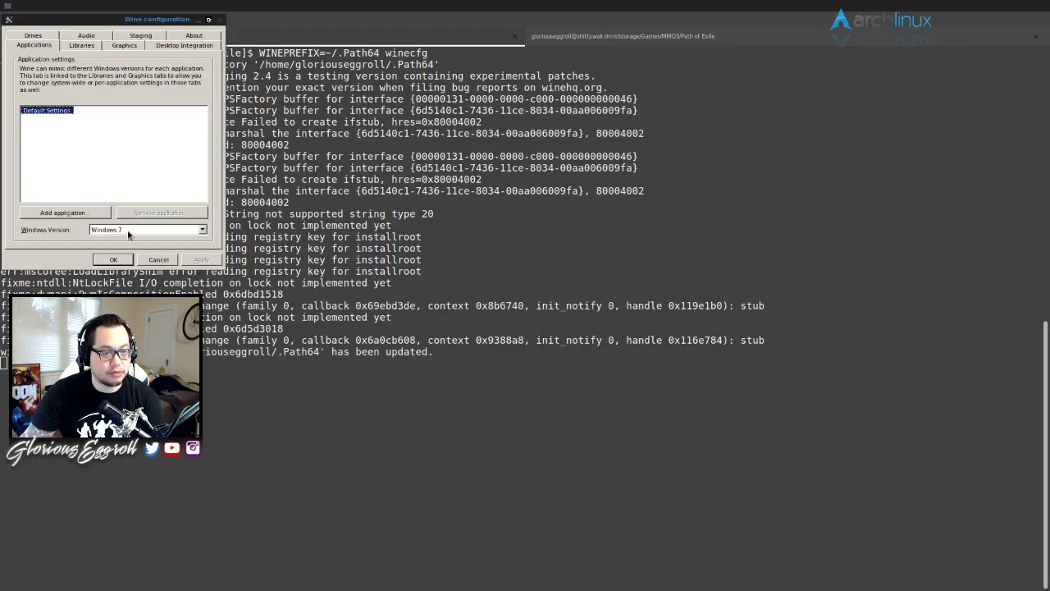
left_click(82, 45)
left_click(76, 118)
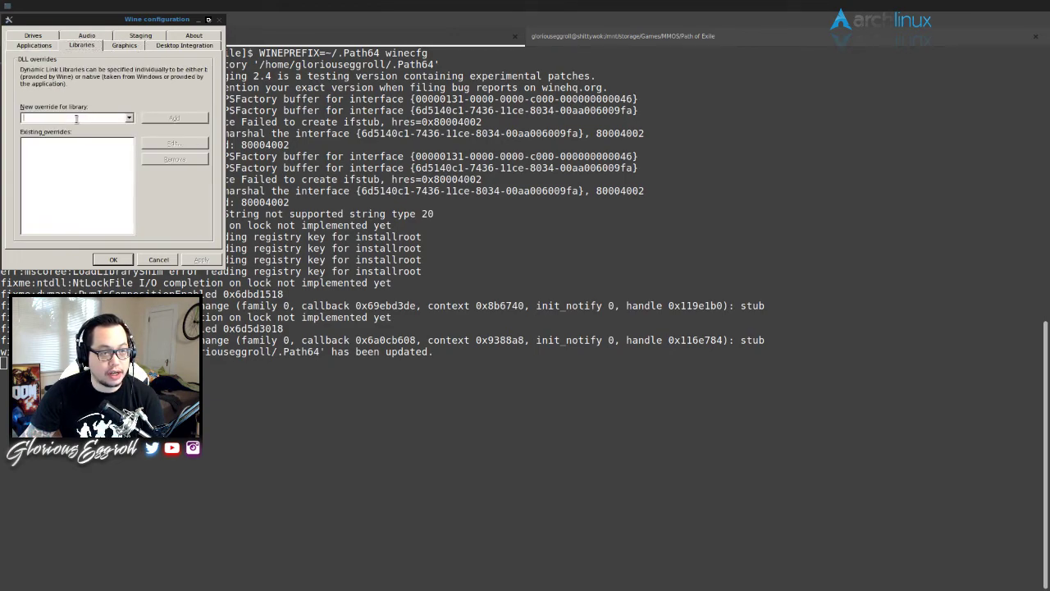
type("d")
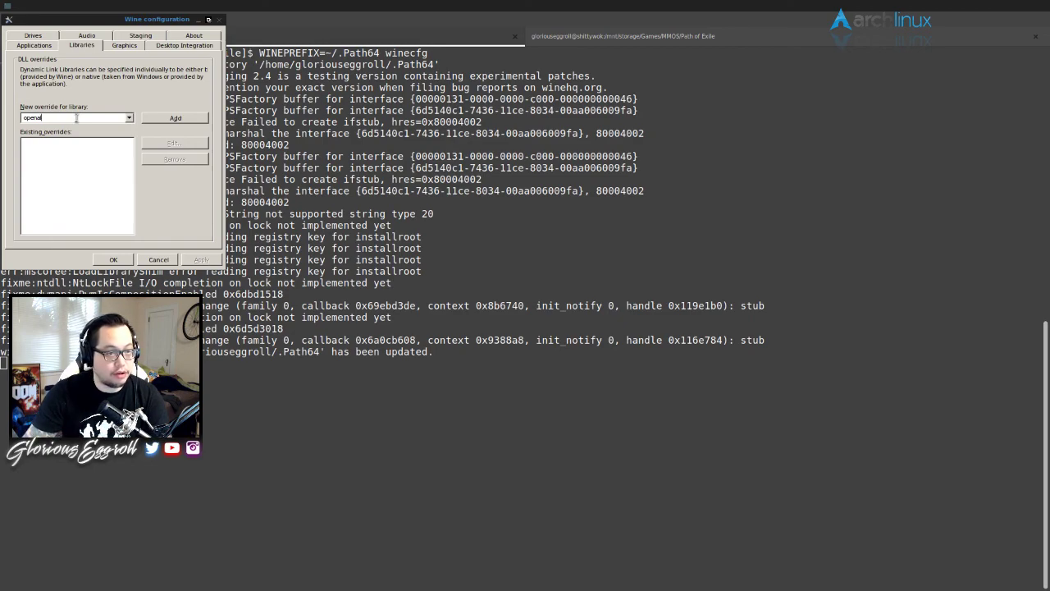
type("penal3")
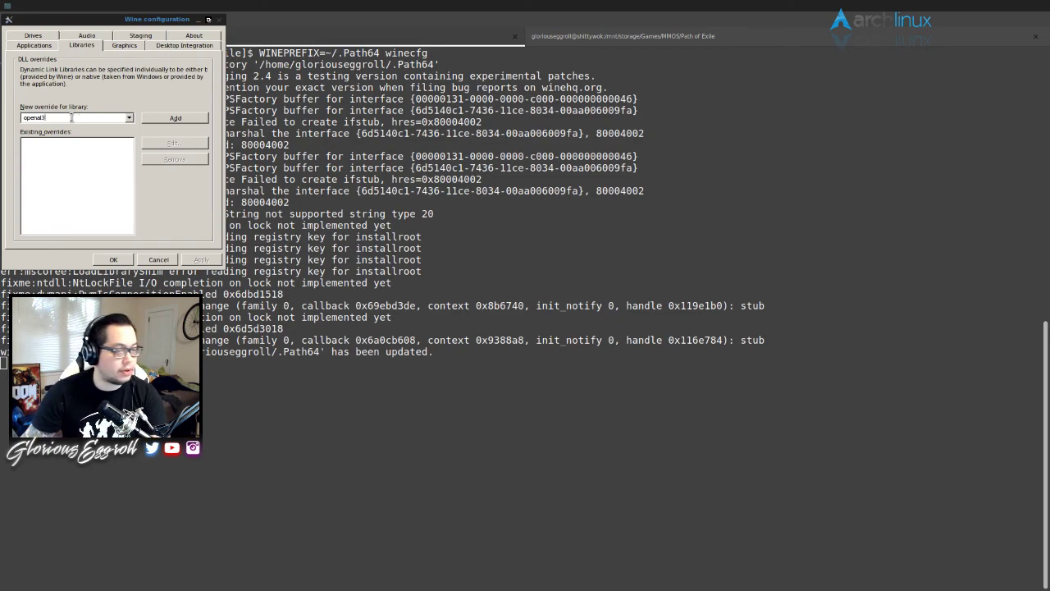
type("2")
left_click(175, 118)
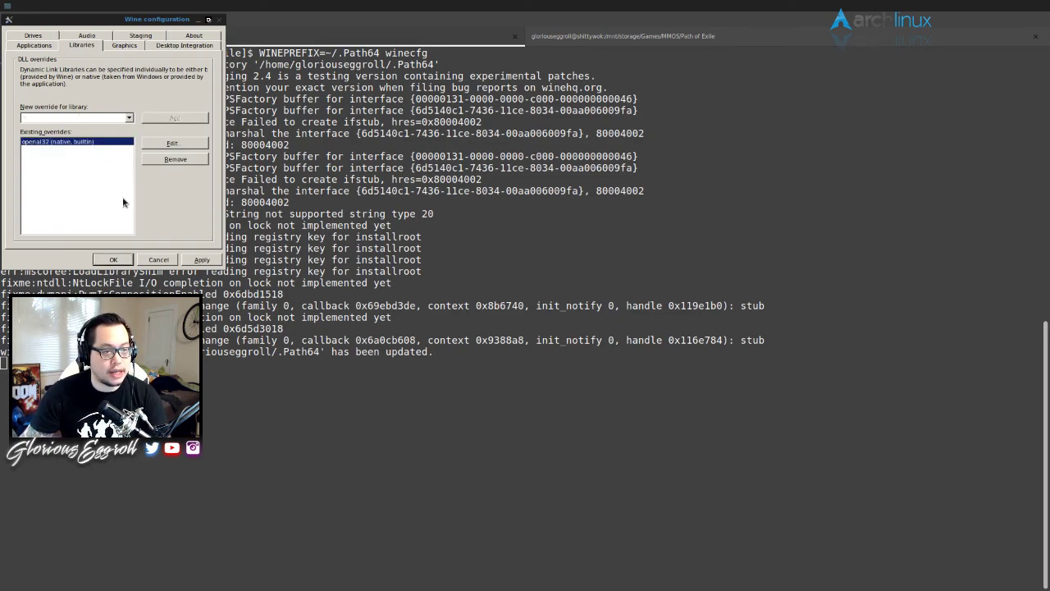
left_click(209, 260)
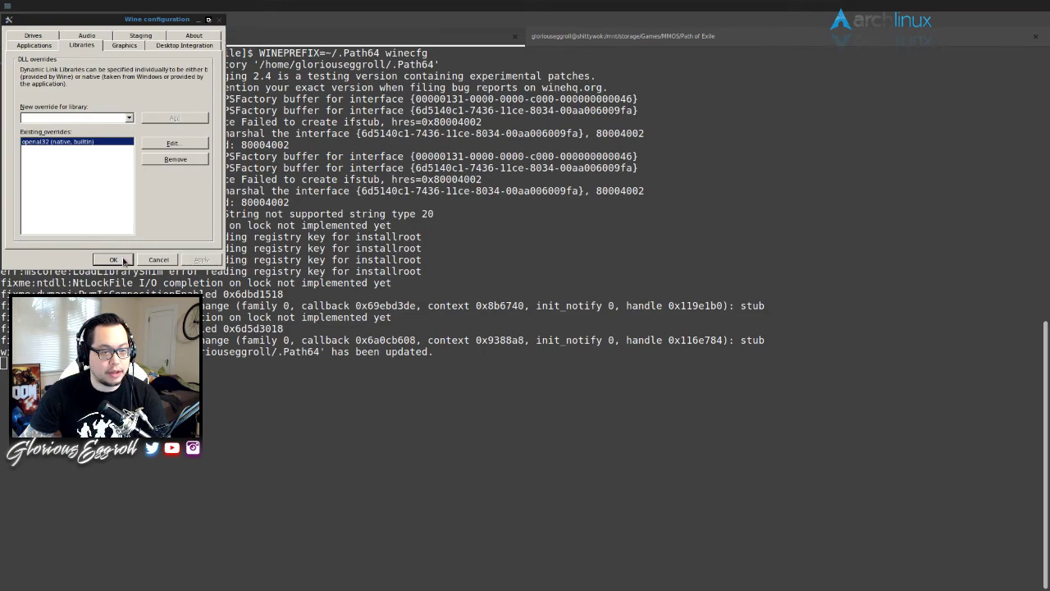
left_click(149, 36)
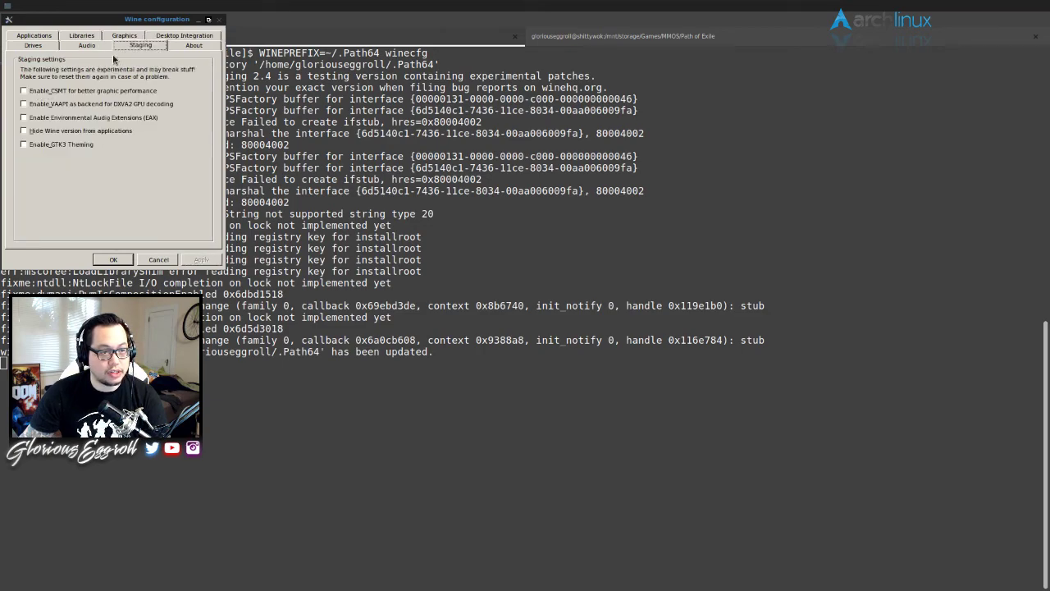
left_click(48, 92)
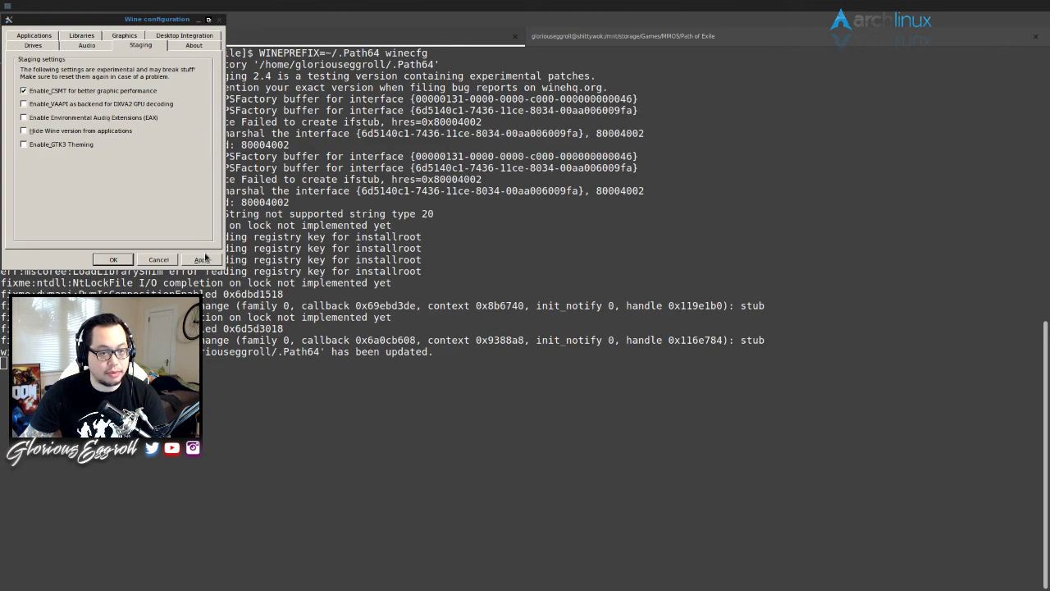
- Close Wine configuration with OK and run wine regedit on the ~/.Path64 prefix
left_click(109, 260)
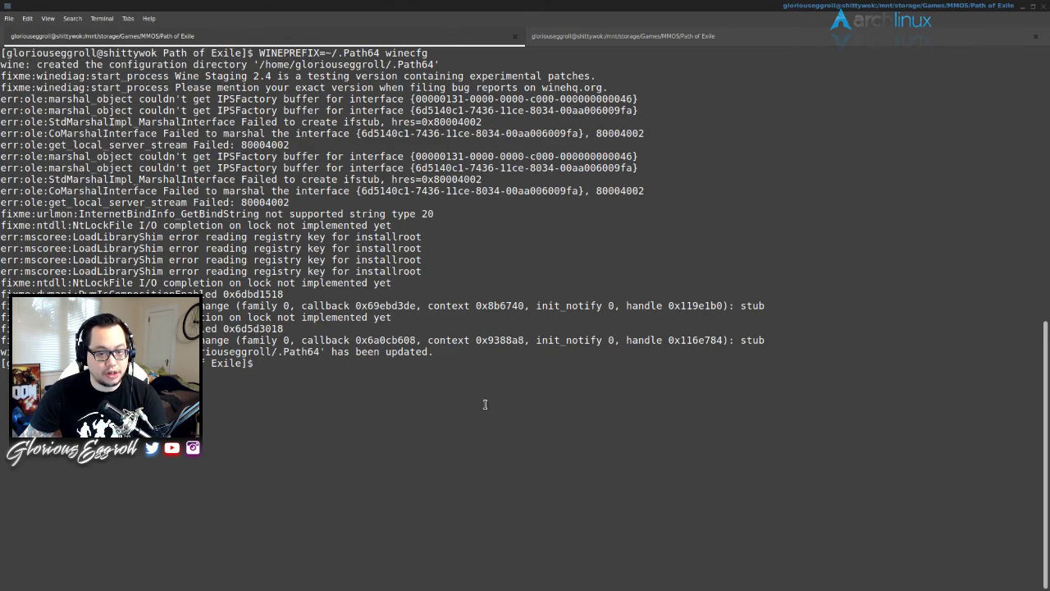
key("Up")
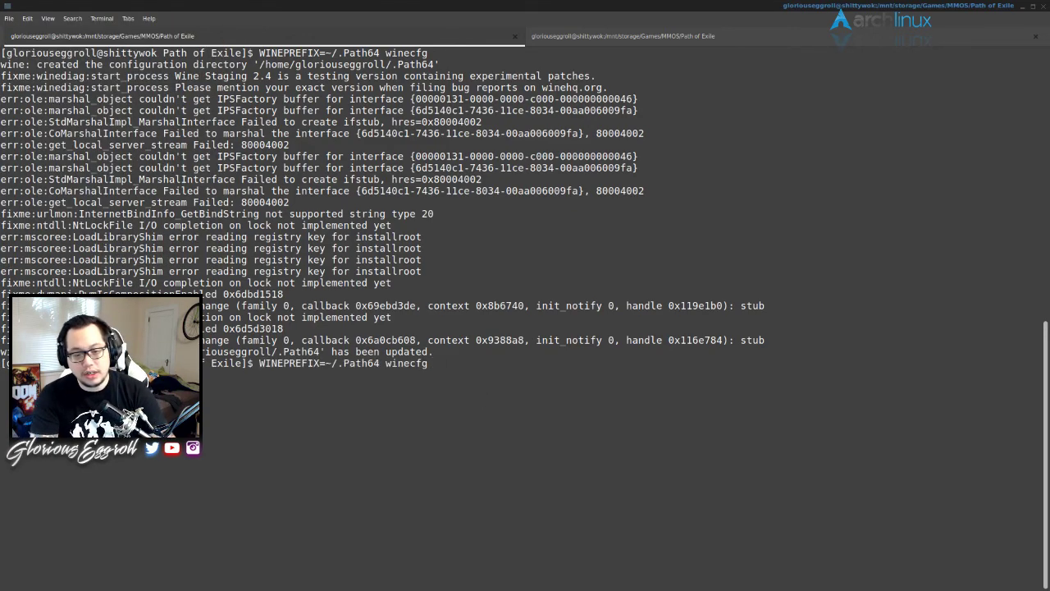
key("BackSpace")
key("BackSpace")
key("BackSpace")
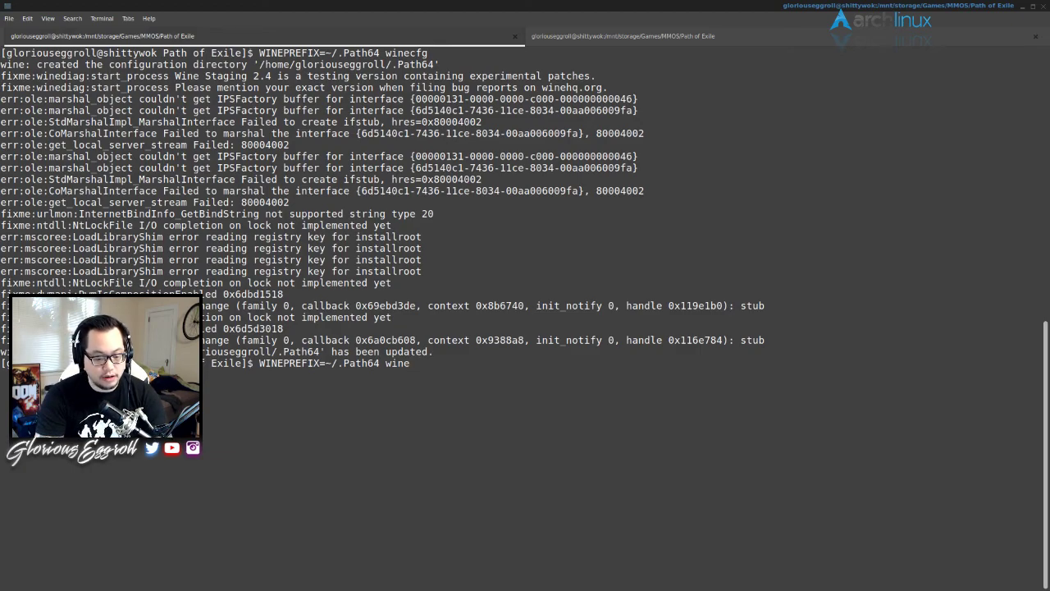
type("regedit")
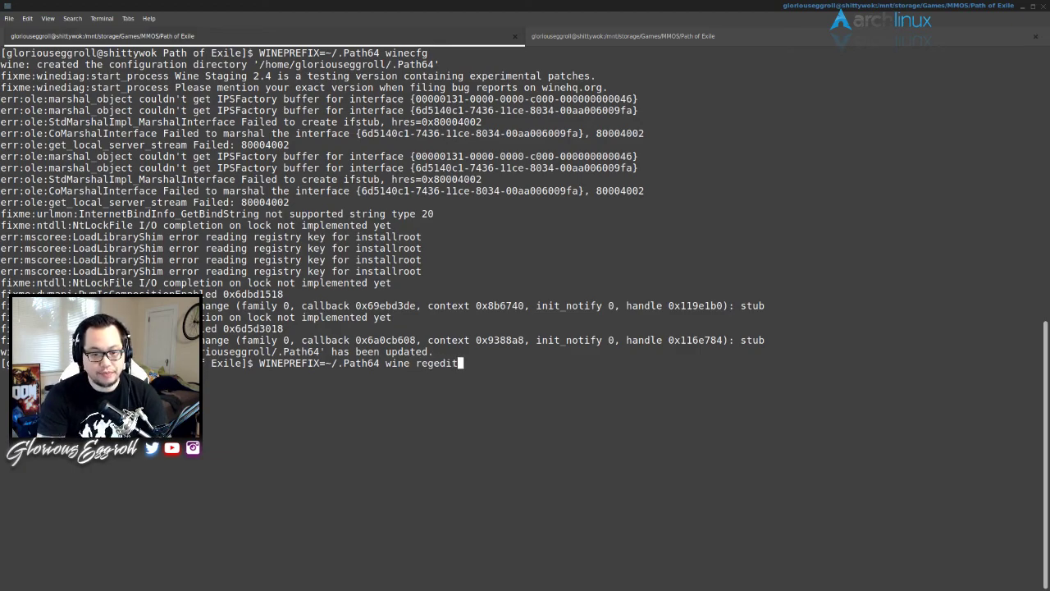
key("Return")
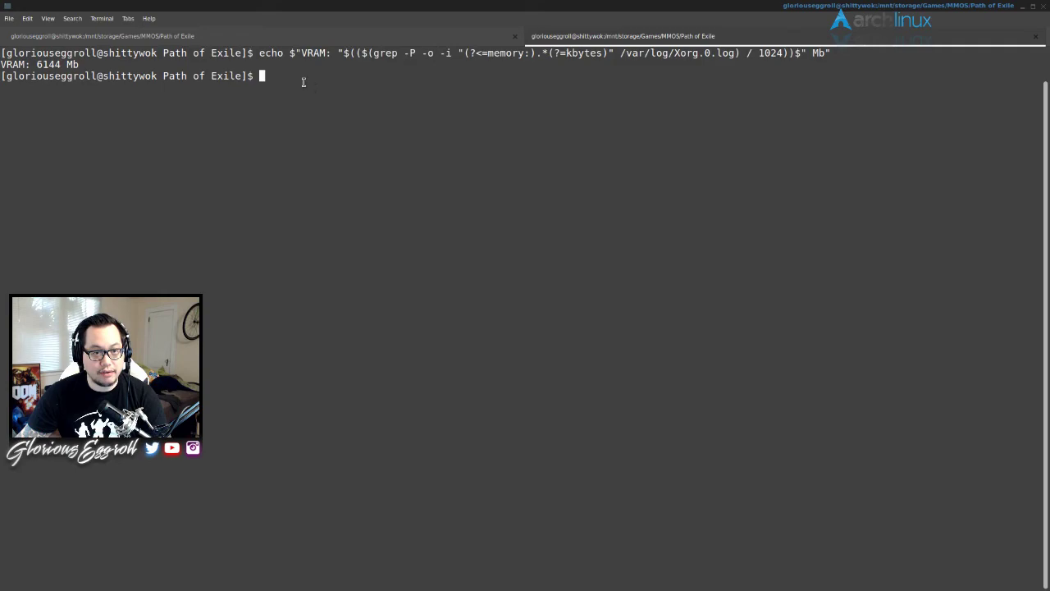
- Clear the terminal, run the pasted VRAM lookup command, and copy the 6144 value
type("clear")
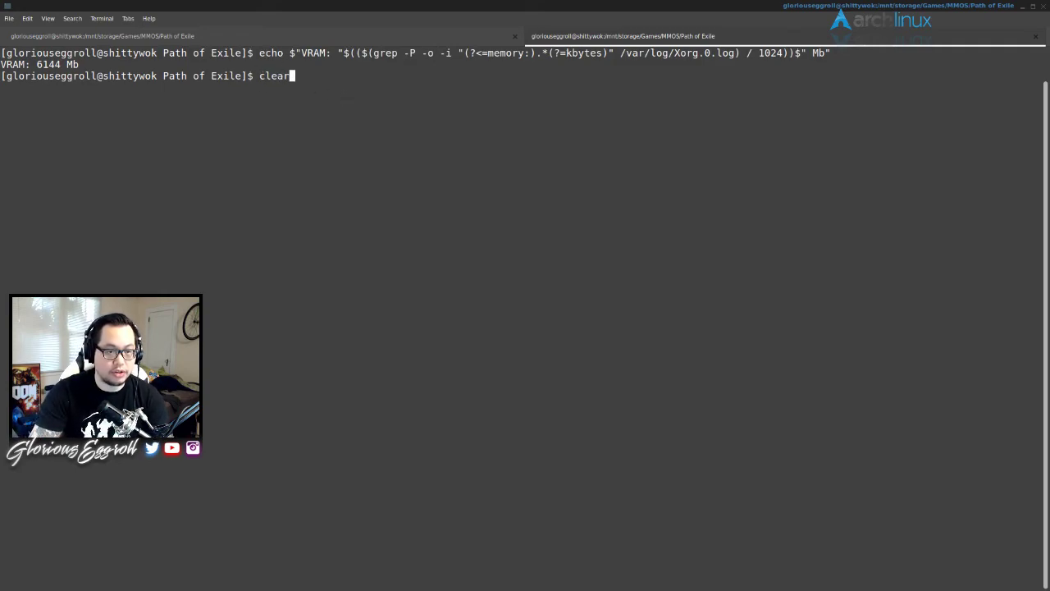
key("Return")
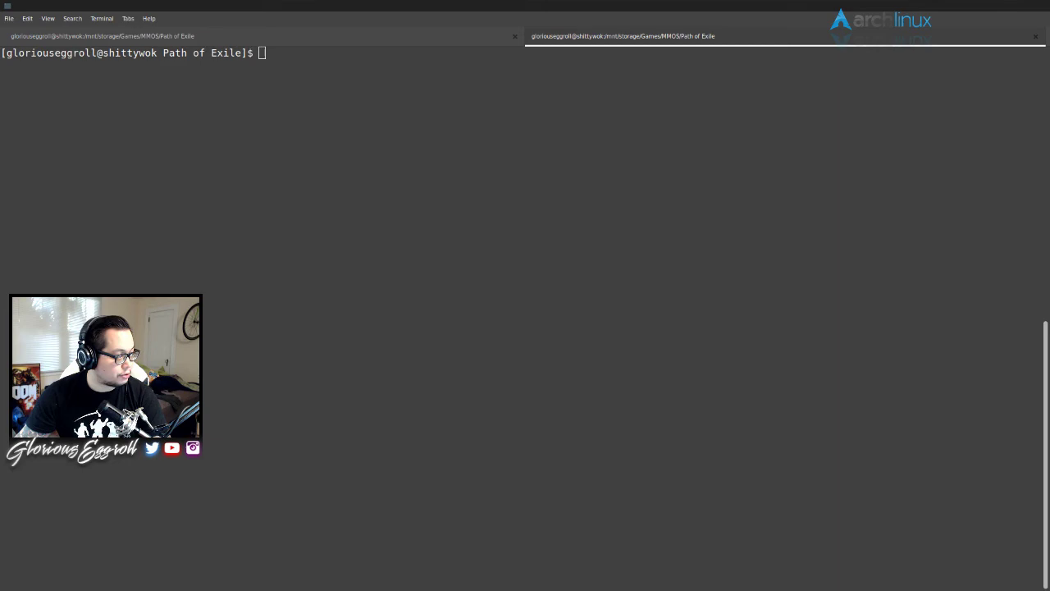
left_click(235, 213)
right_click(385, 165)
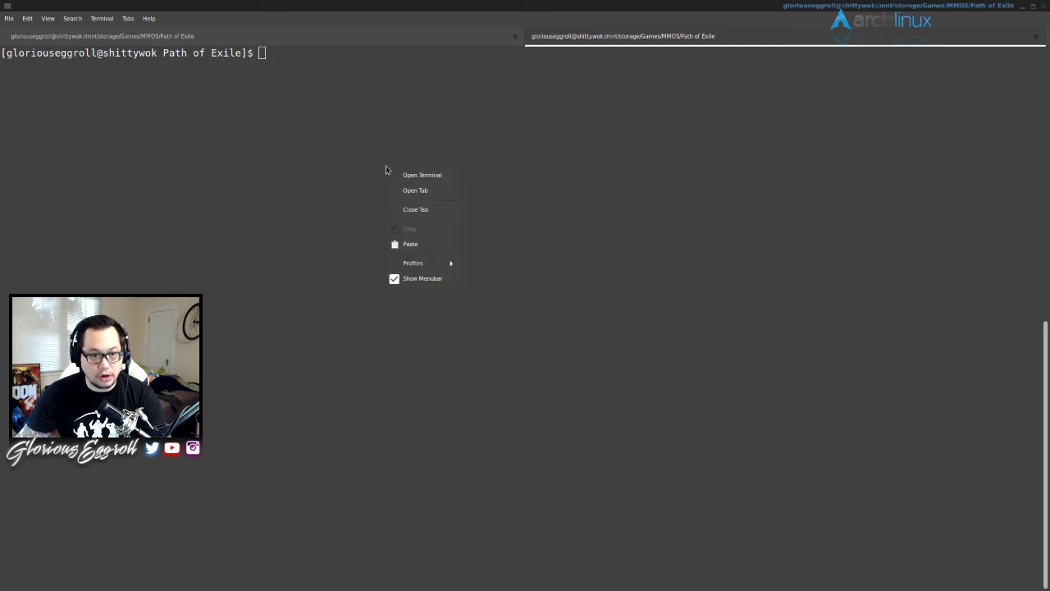
left_click(404, 245)
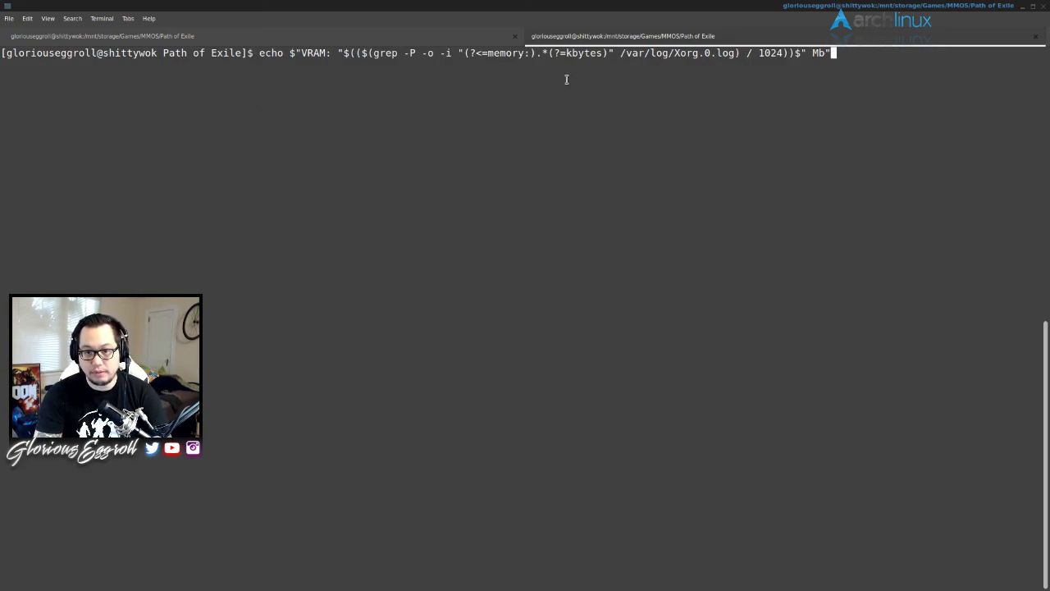
key("Return")
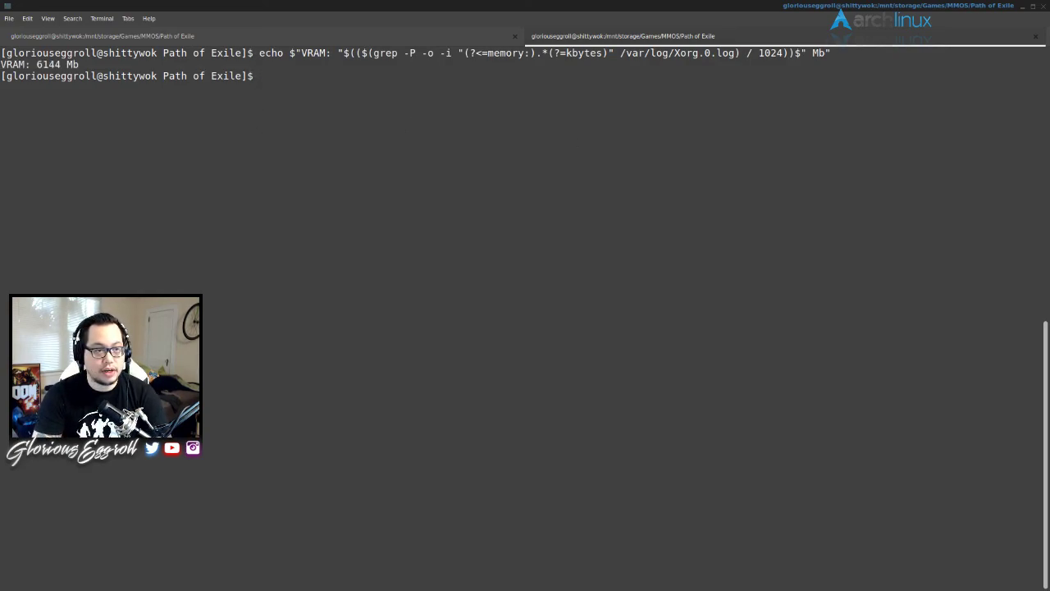
double_click(46, 65)
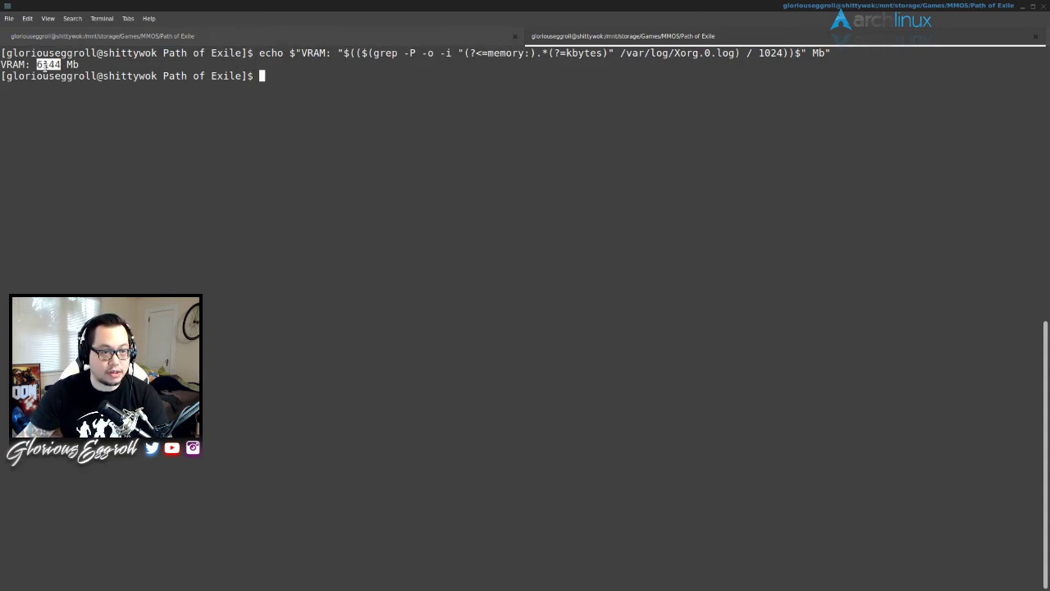
right_click(46, 70)
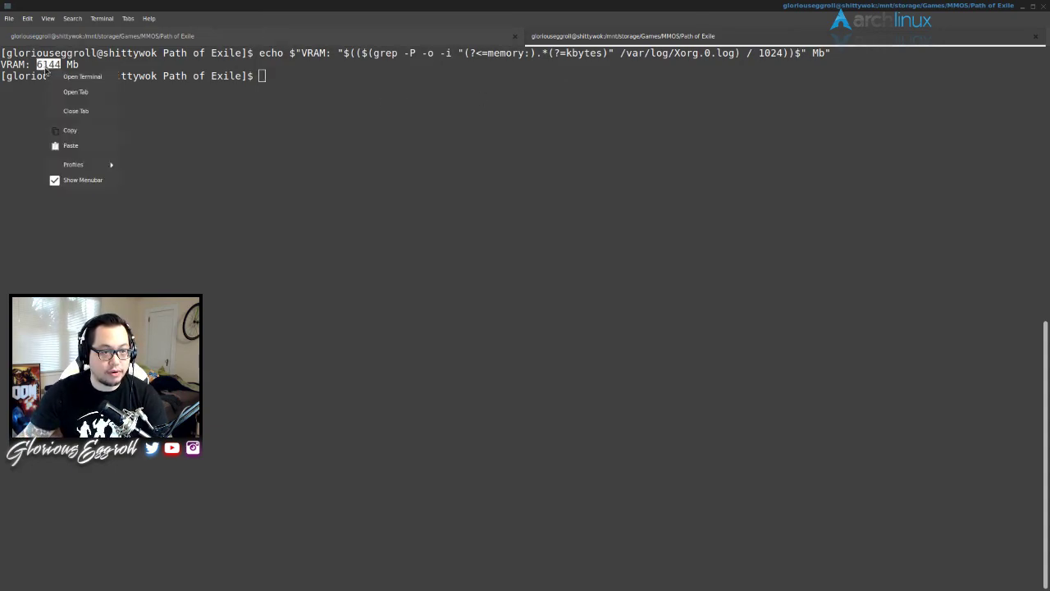
left_click(70, 133)
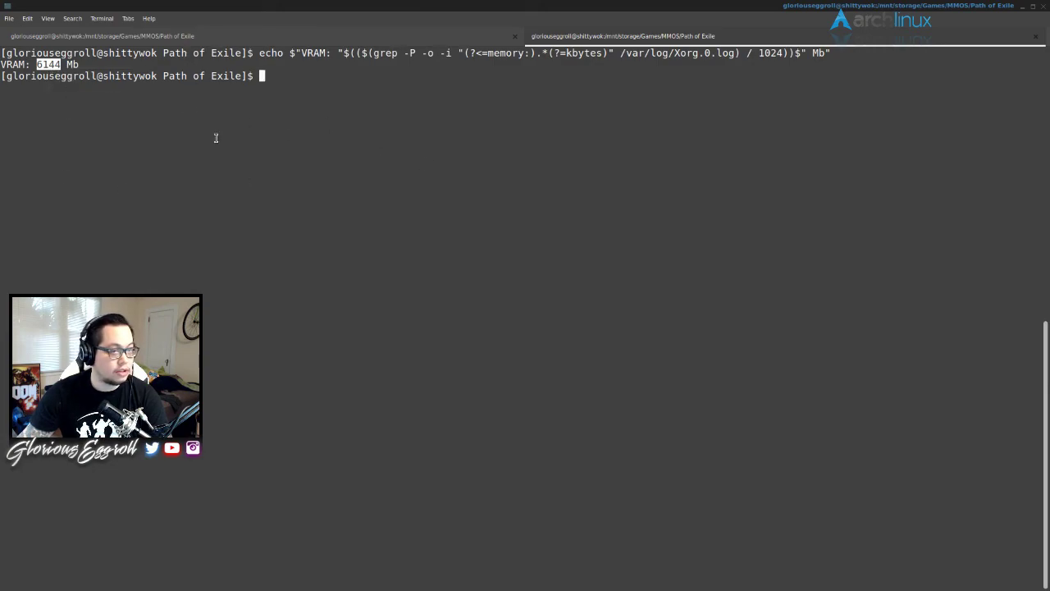
- Create a Direct3D key under HKEY_CURRENT_USER\Software\Wine
left_click(73, 35)
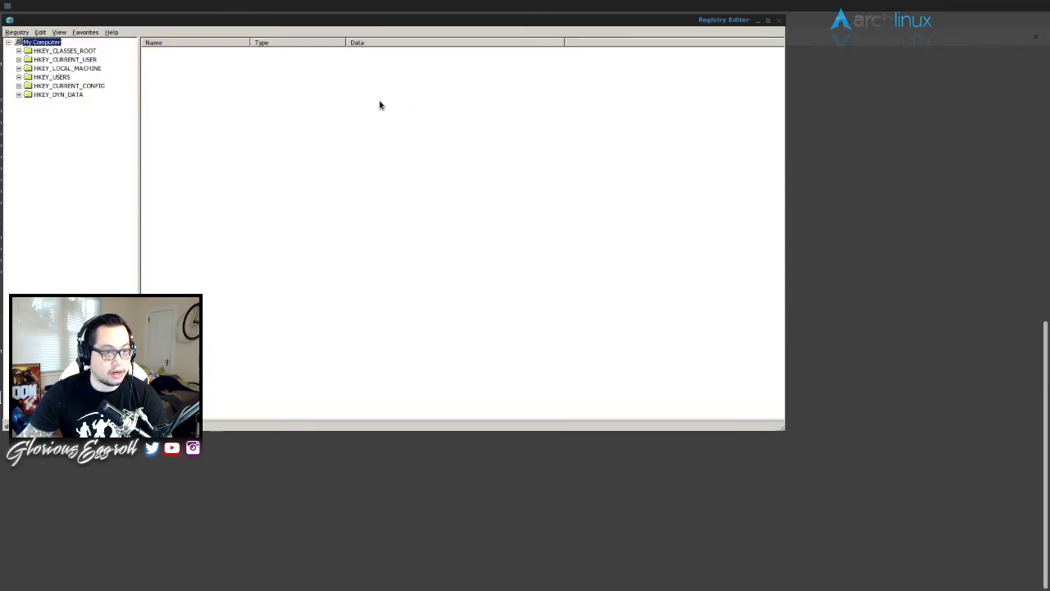
left_click(18, 59)
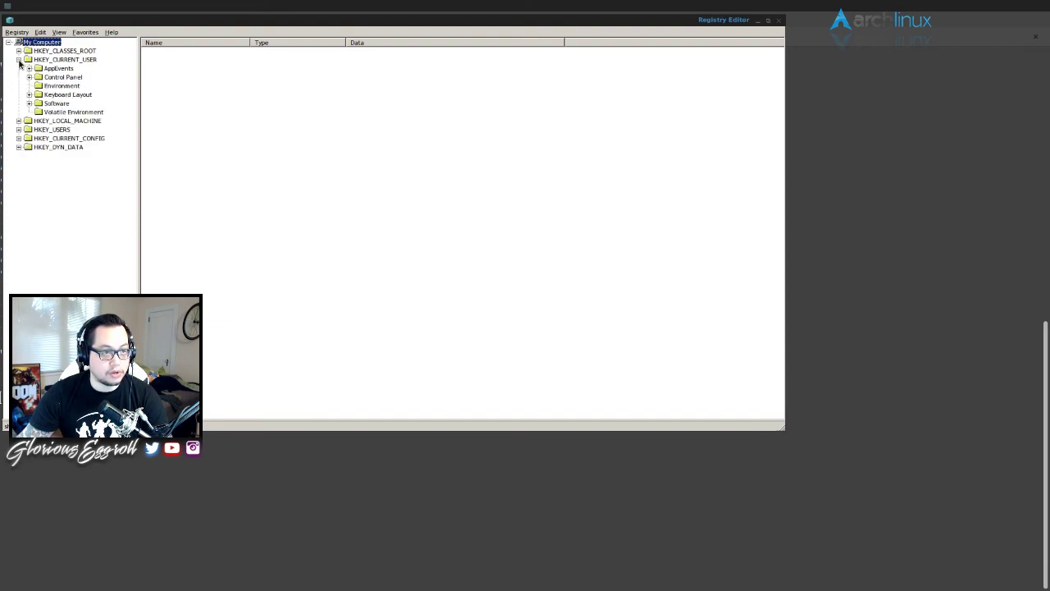
left_click(29, 104)
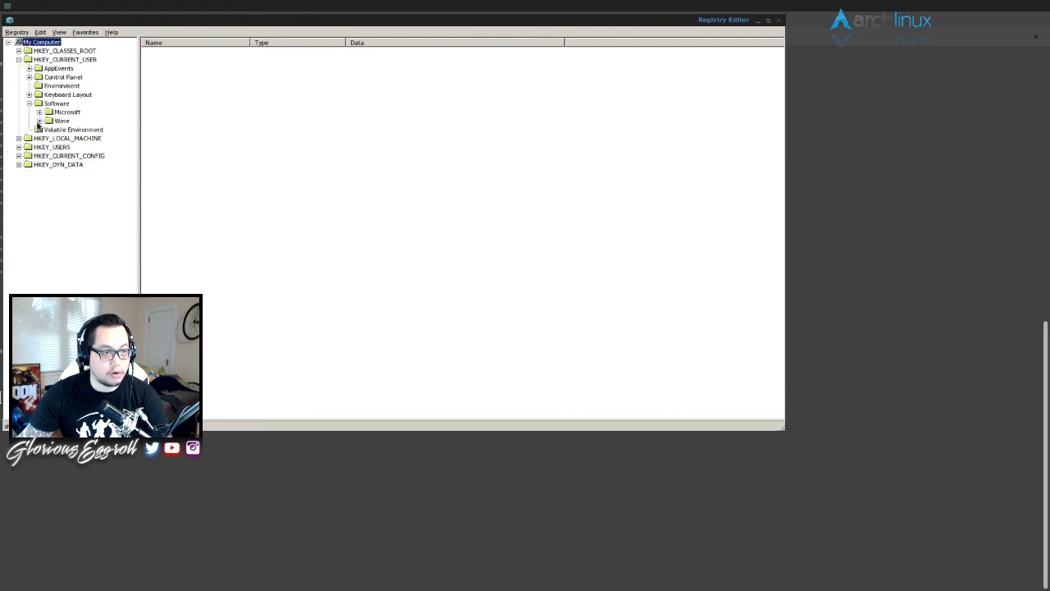
left_click(40, 120)
right_click(47, 122)
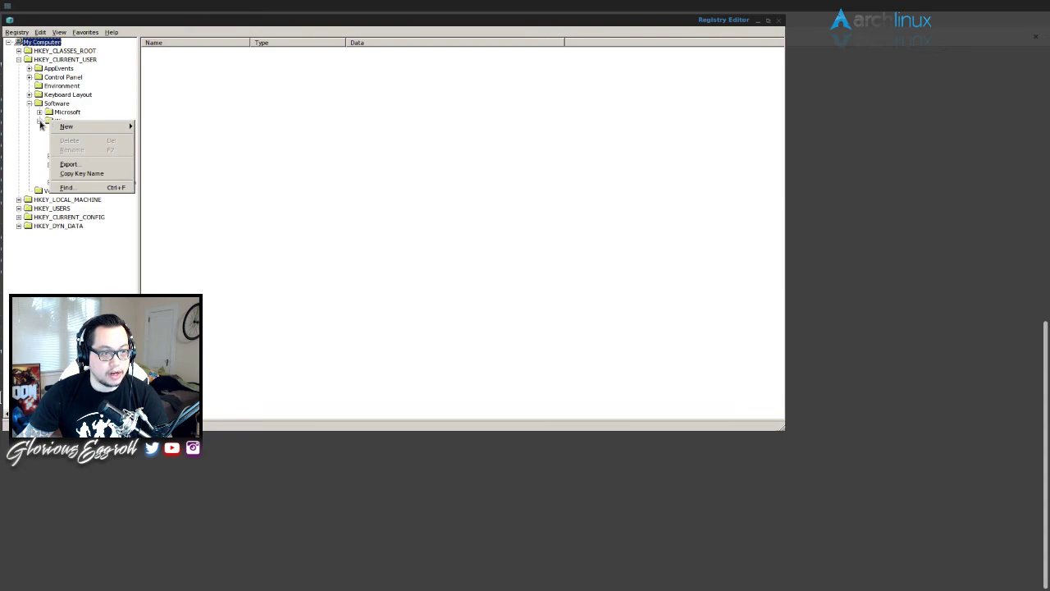
left_click(52, 125)
right_click(51, 121)
mouse_move(75, 128)
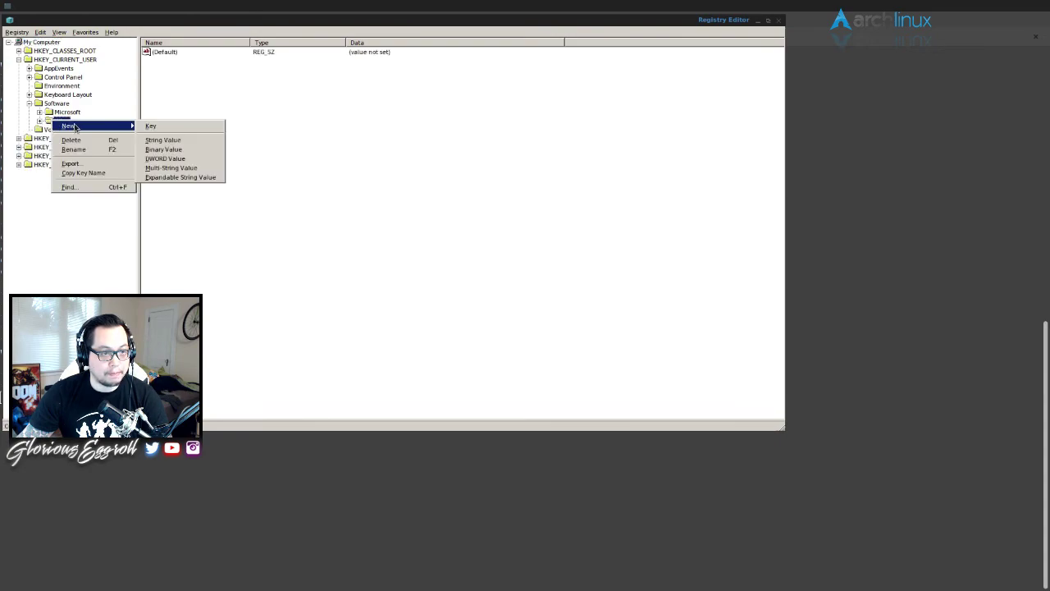
left_click(152, 126)
type("Dire")
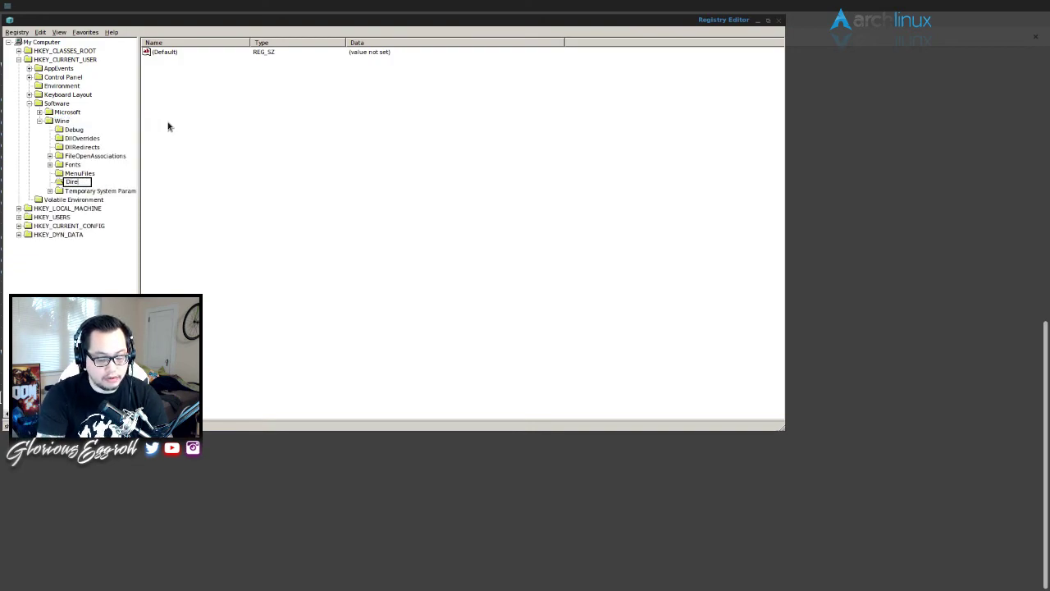
type("ct3D")
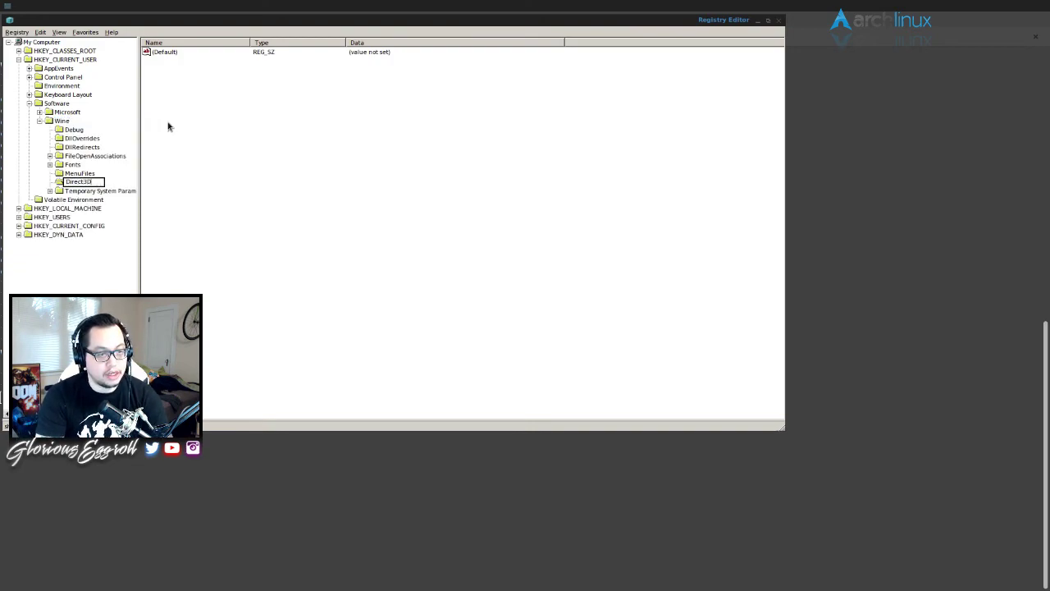
key("Return")
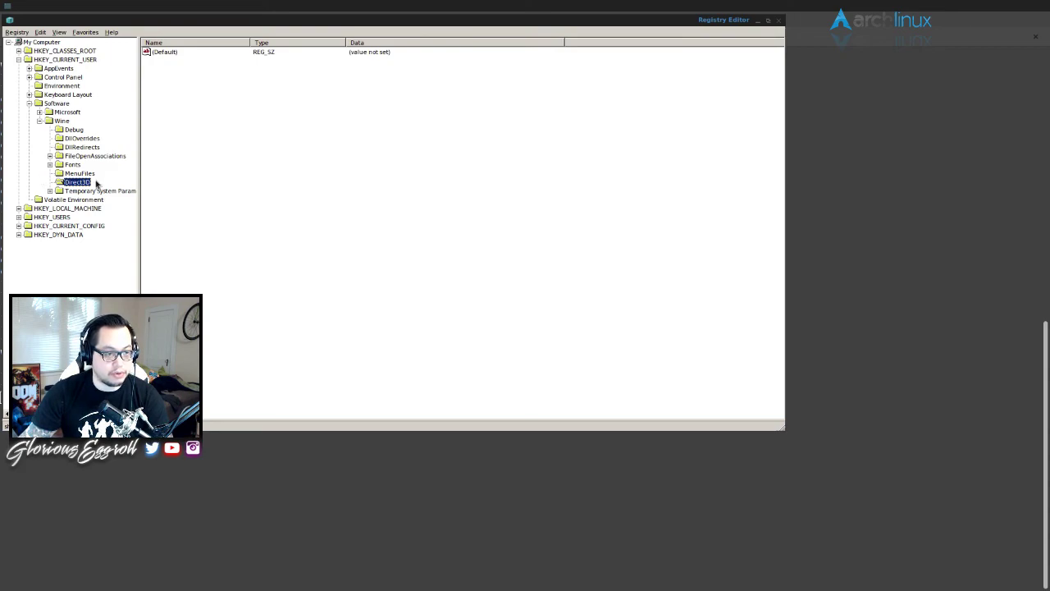
- Add a VideoMemorySize string value to Direct3D and paste 6144 as its data
right_click(263, 147)
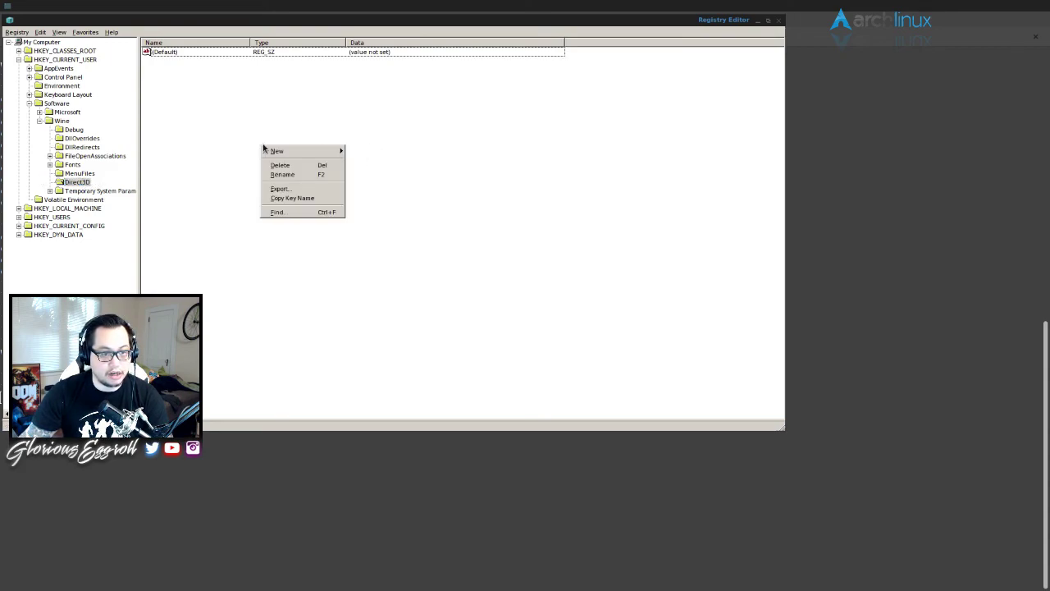
mouse_move(278, 154)
left_click(365, 165)
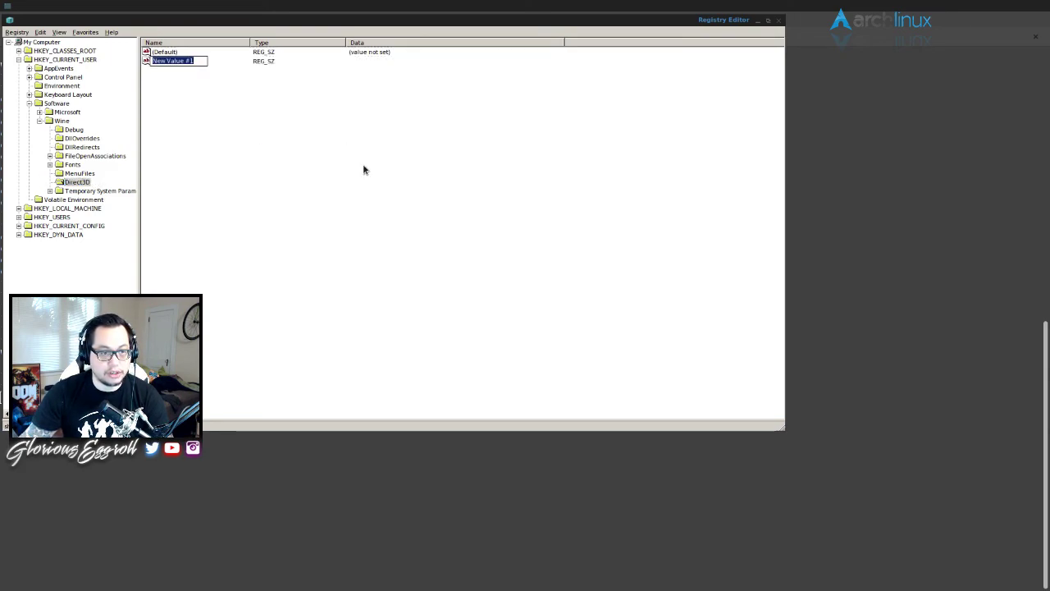
type("VideoMe")
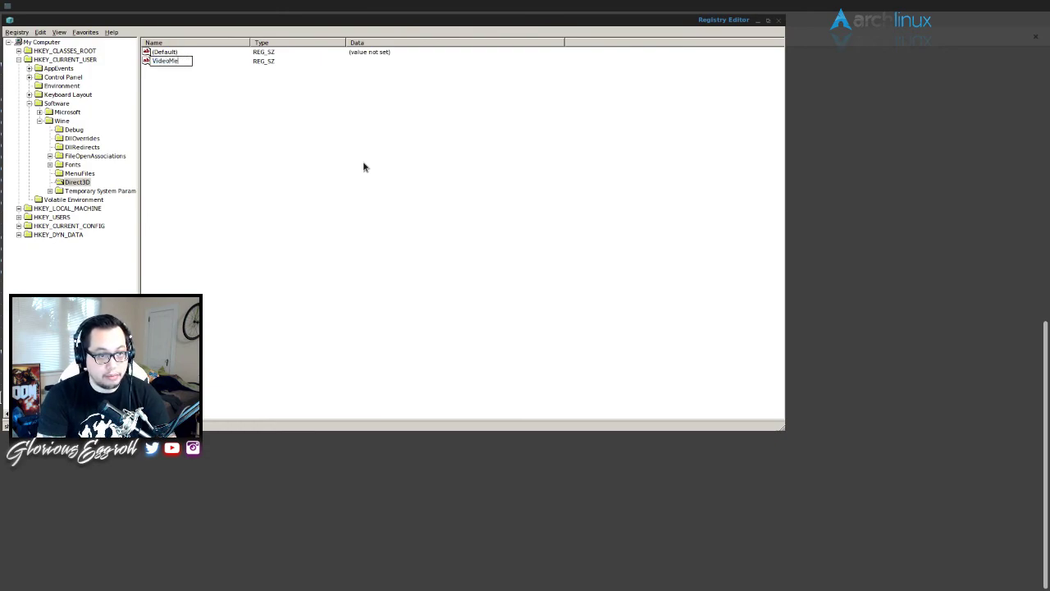
type("morySize")
key("Return")
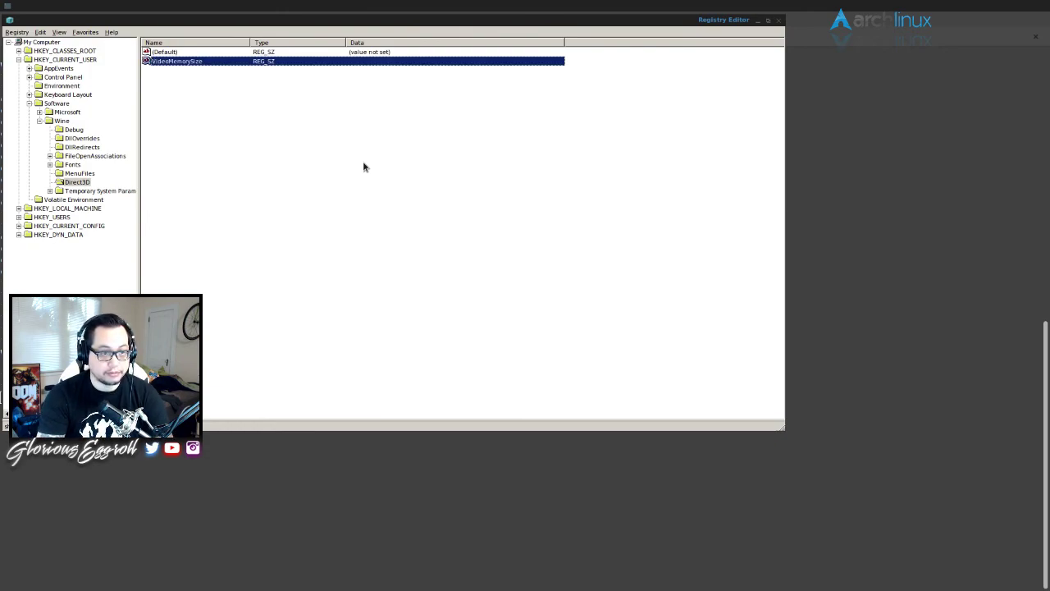
key("Return")
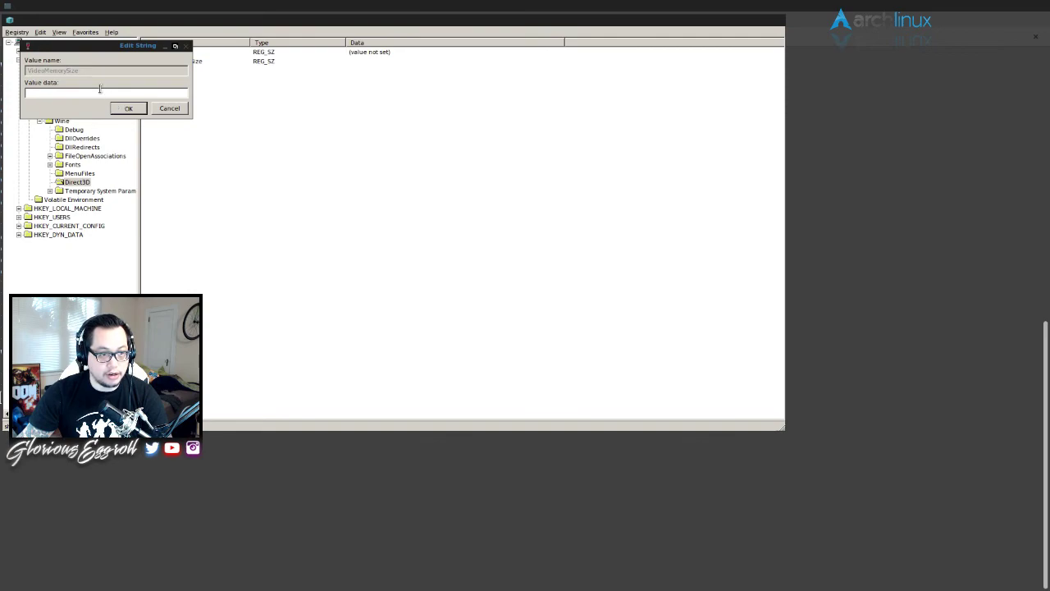
right_click(100, 91)
left_click(129, 129)
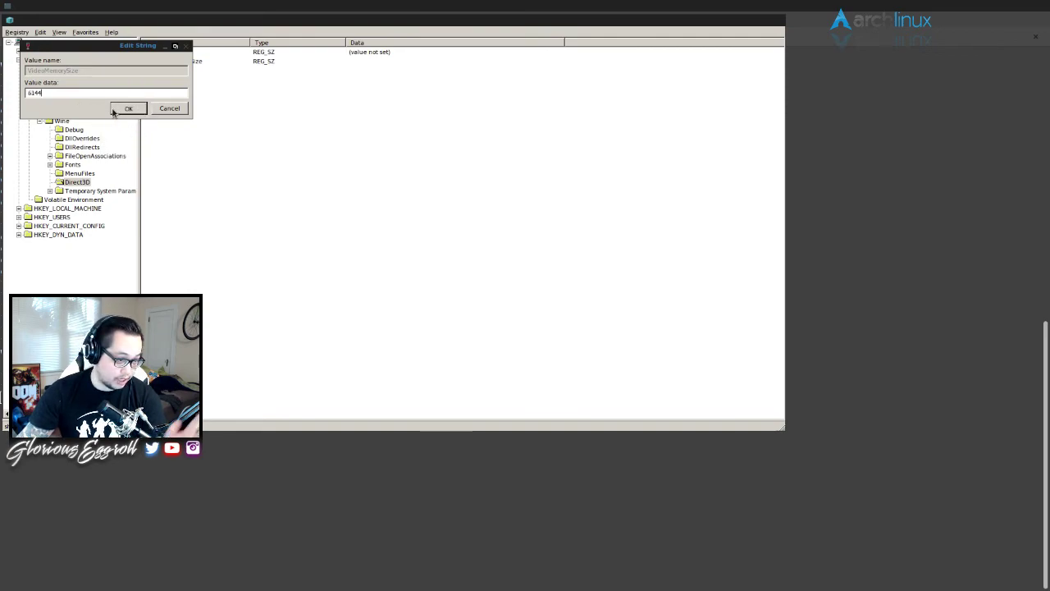
left_click(124, 110)
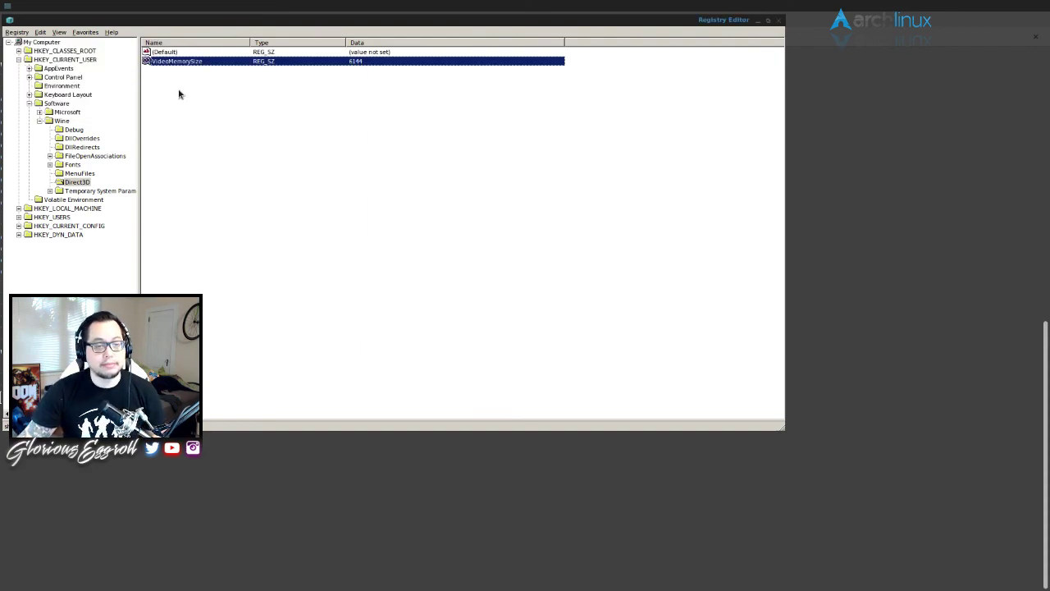
- Close regedit and type 'winetricks glsl=disabled directx9 riched20 riched30 usp10 msls31' for ~/.Path64
left_click(779, 22)
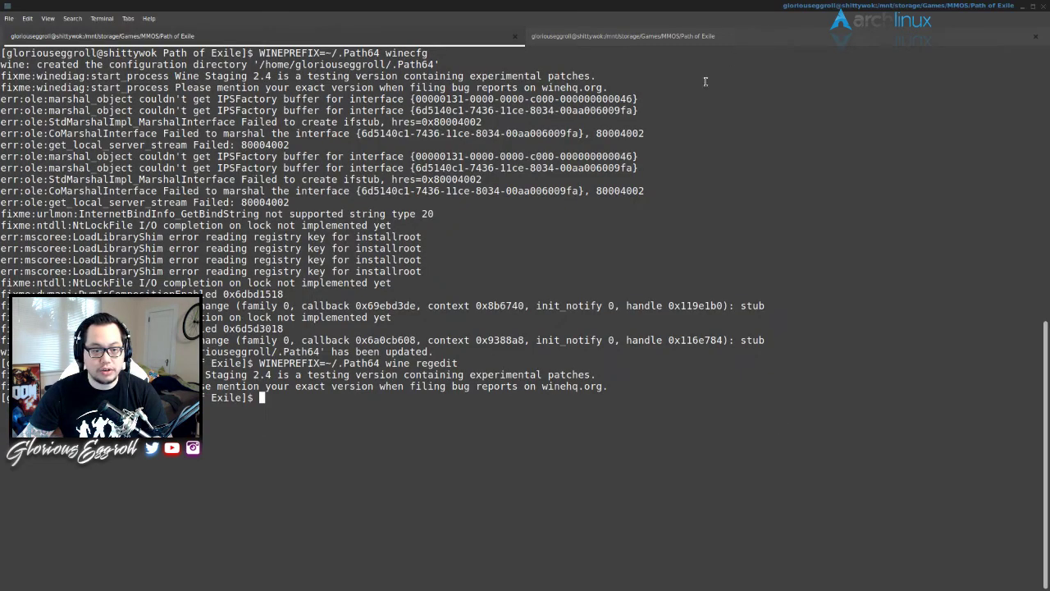
key("Up")
key("BackSpace")
key("BackSpace")
key("BackSpace")
key("BackSpace")
key("BackSpace")
key("BackSpace")
key("BackSpace")
key("BackSpace")
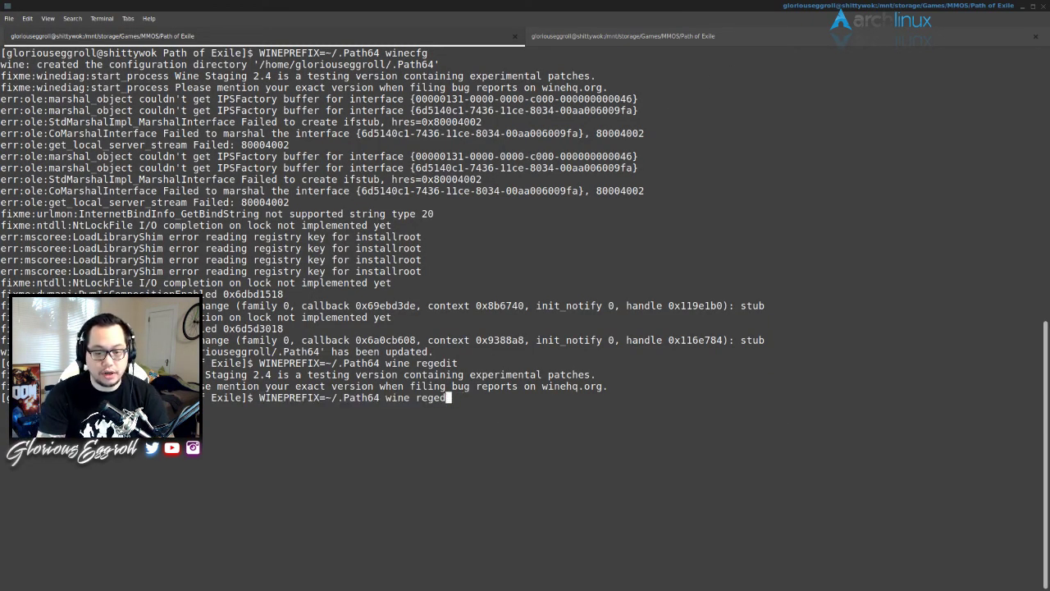
type("tricks")
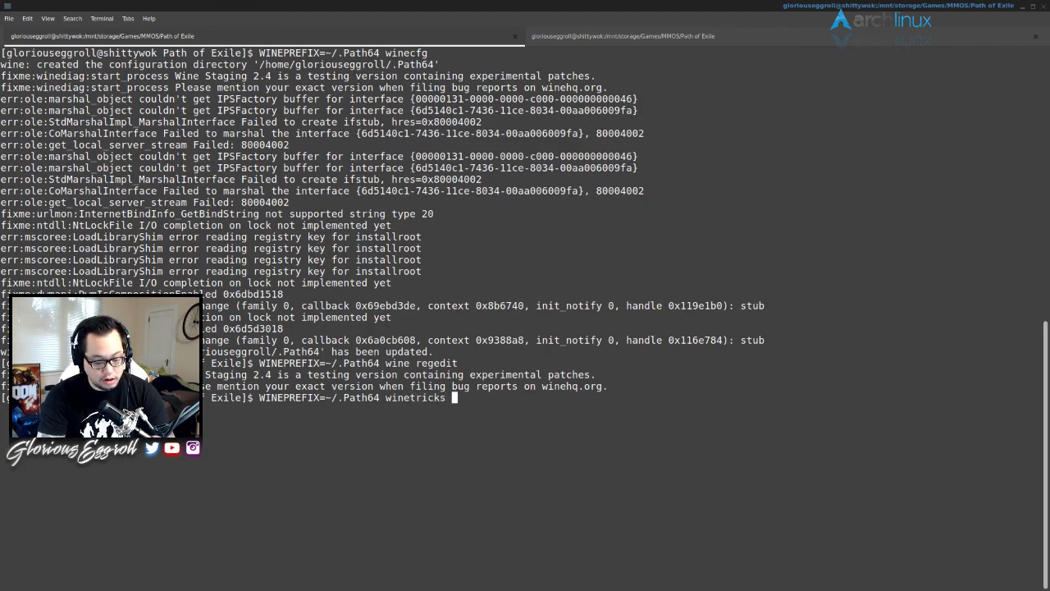
type(" glsl=disa")
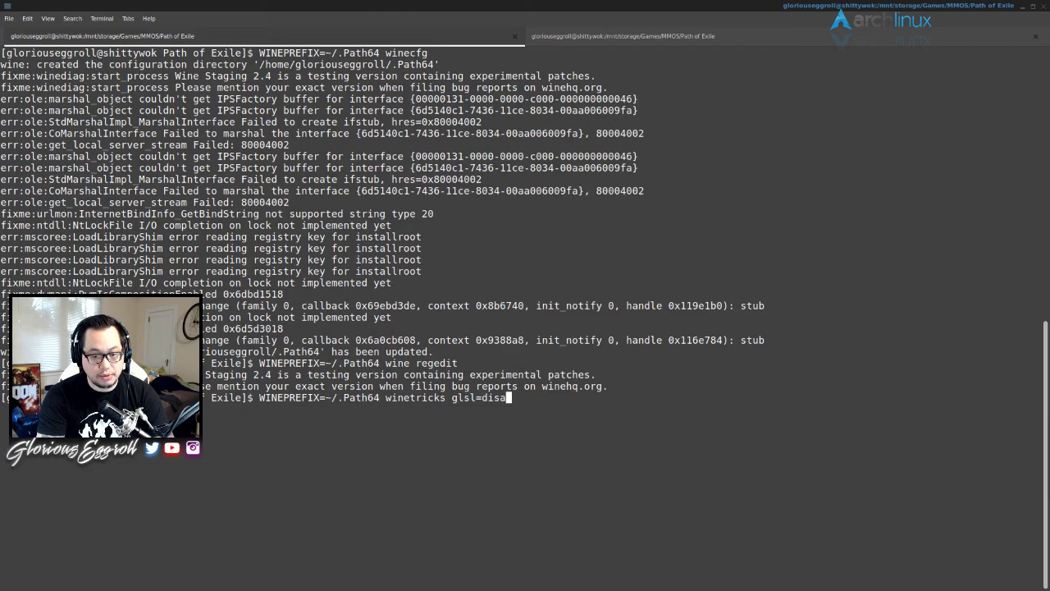
type("bled ")
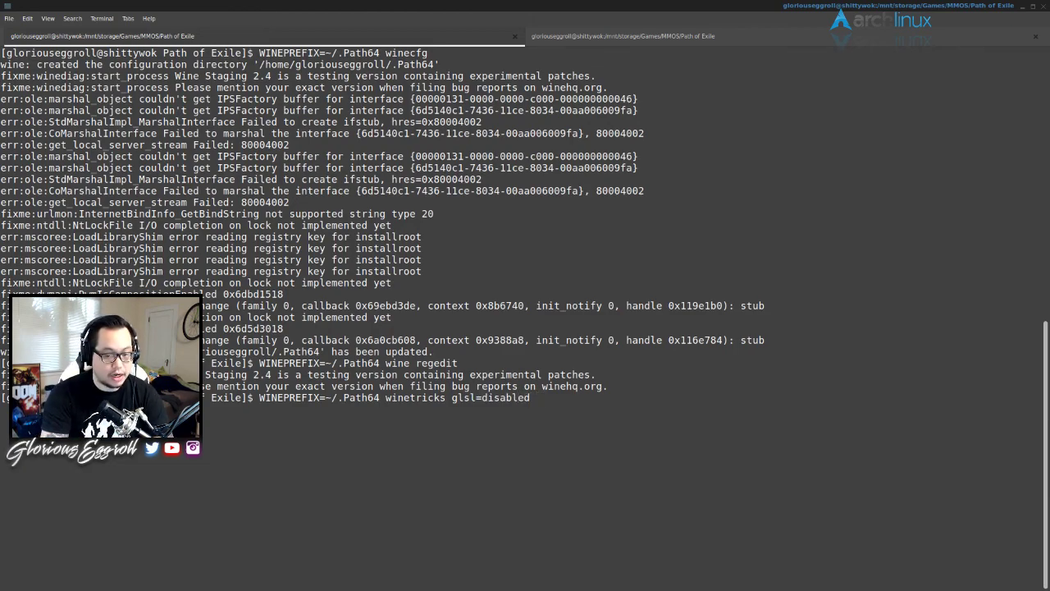
type("dire")
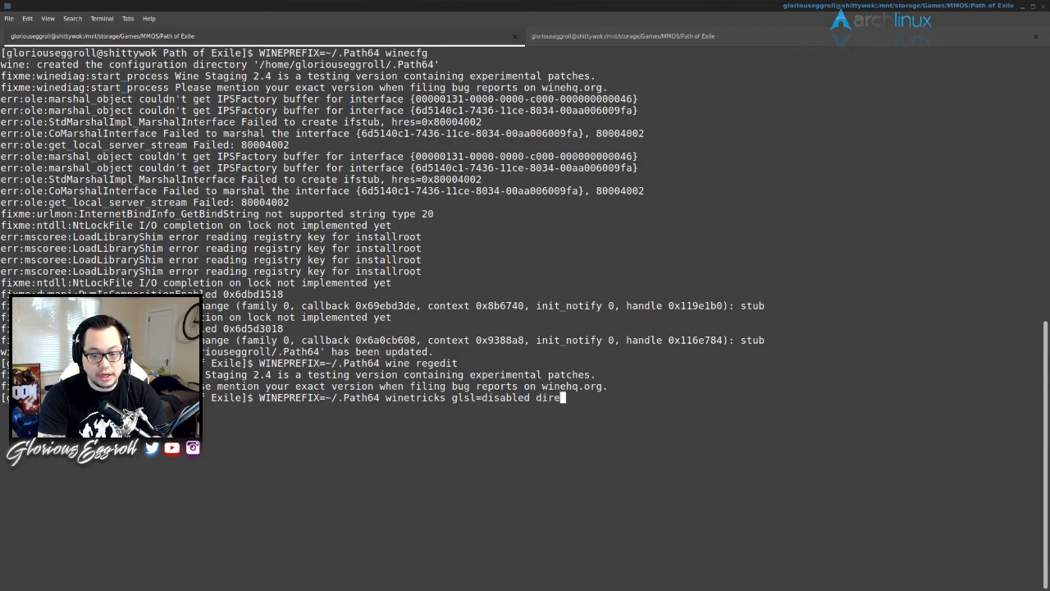
type("ctx9")
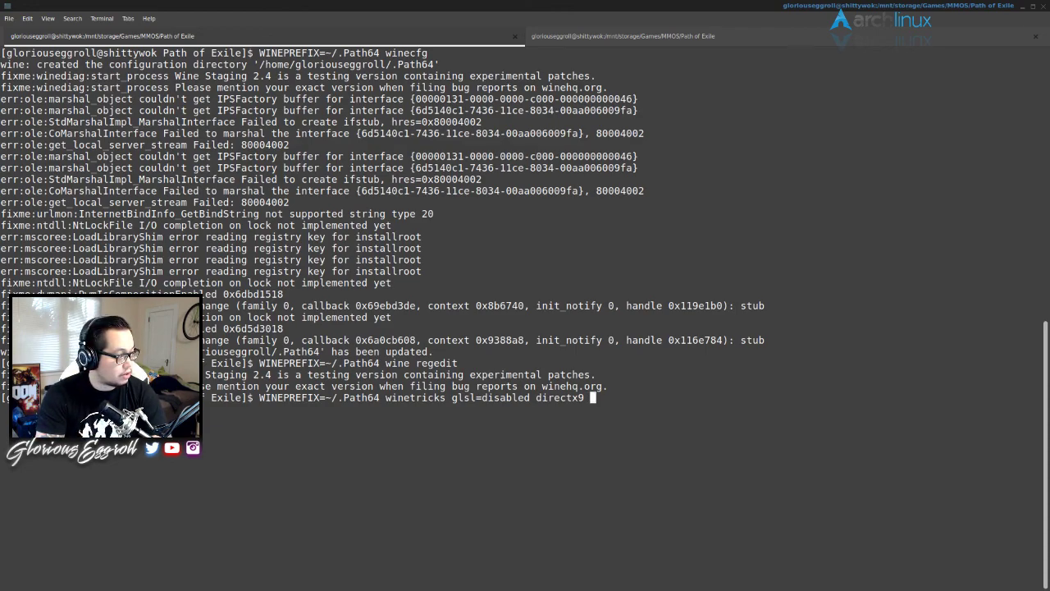
type("riched20-")
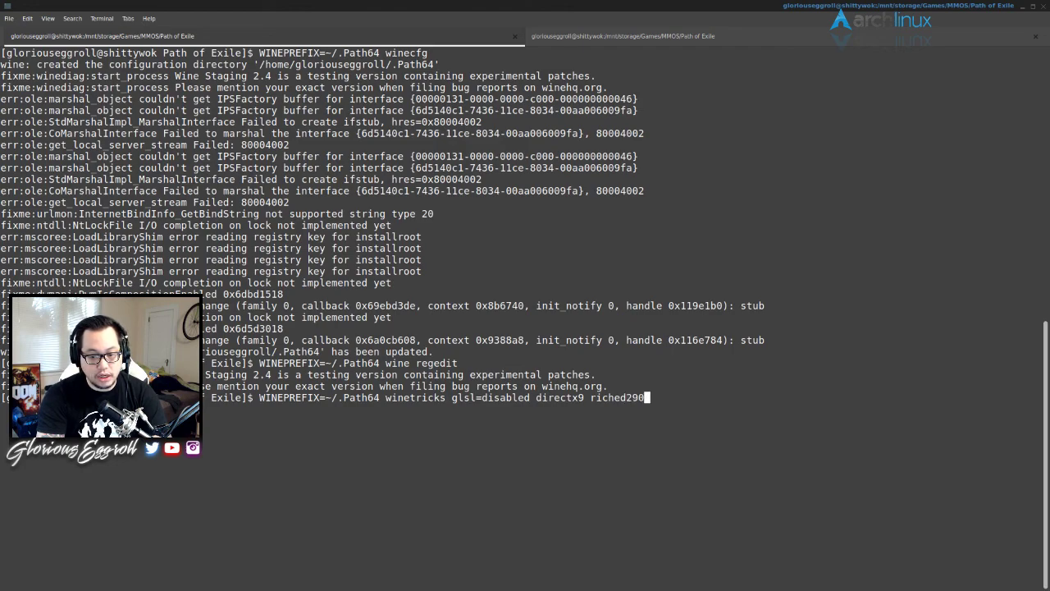
key("BackSpace")
type("re")
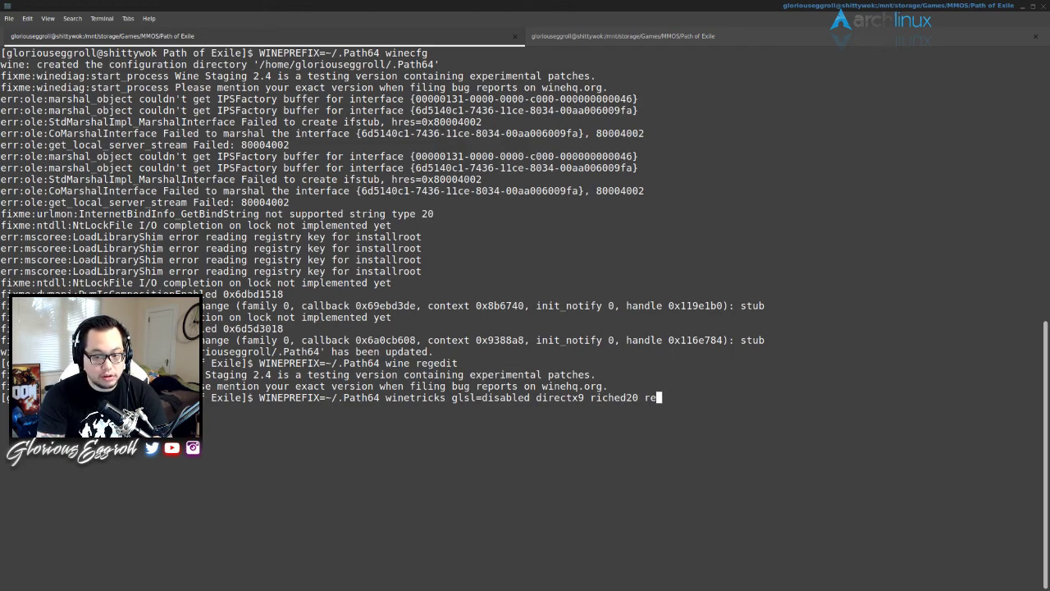
type("iched30")
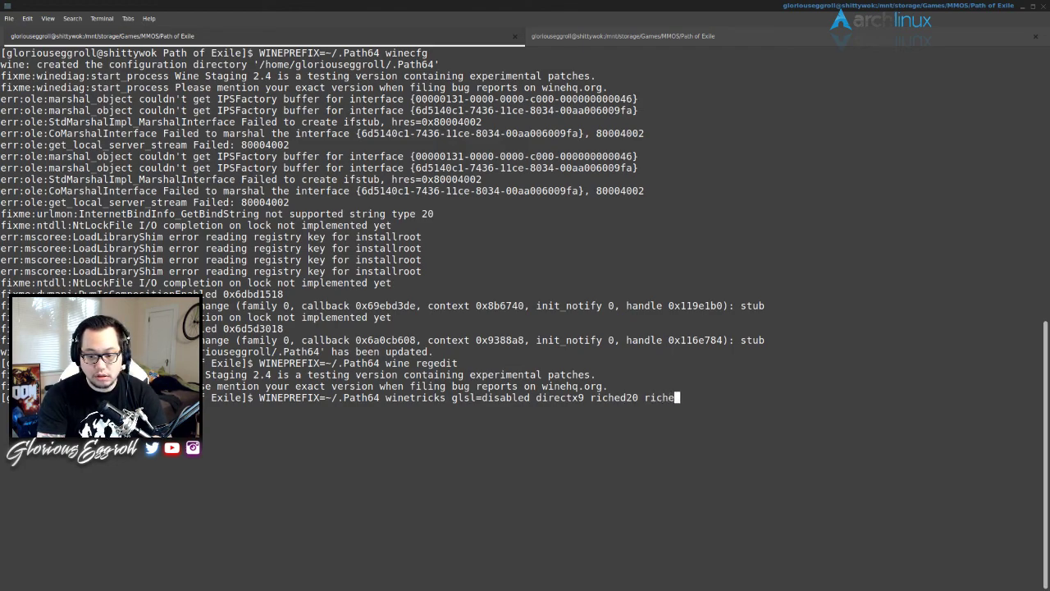
type(" u")
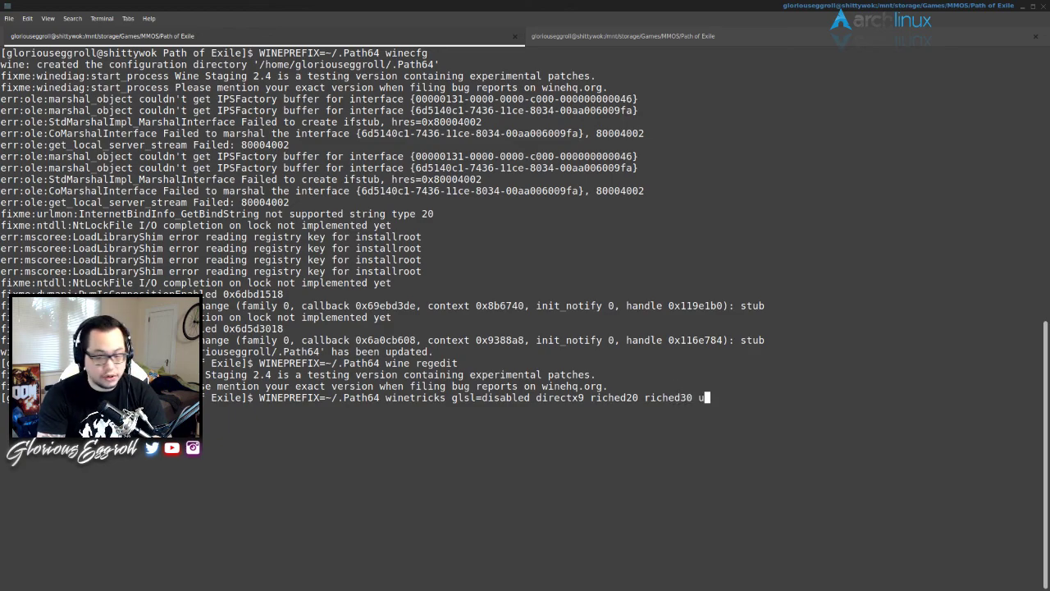
type("sp10 msls")
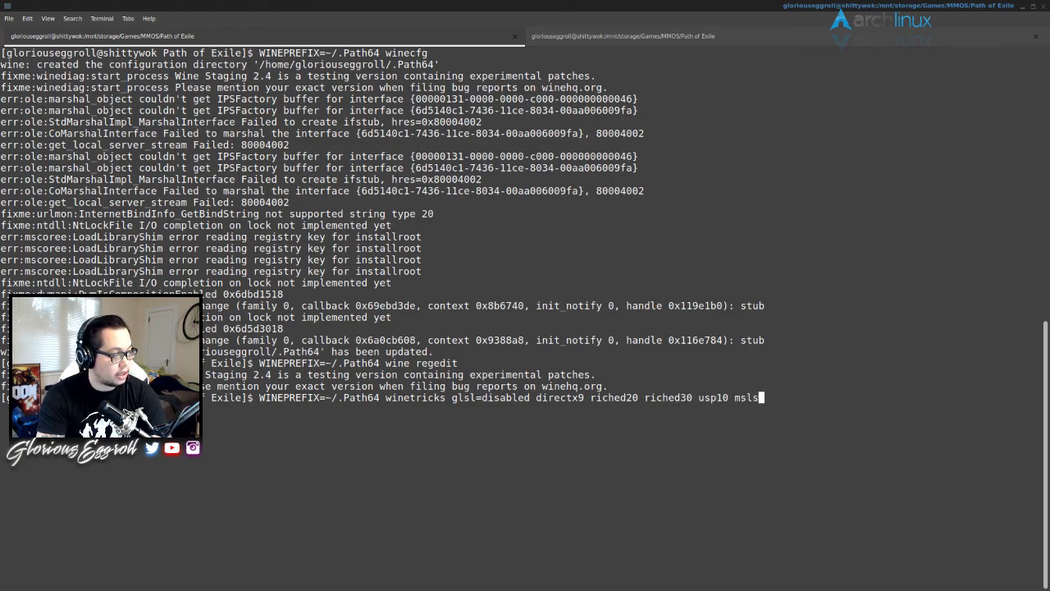
type("31")
- Run the winetricks command and accept the DirectX license through to Finish
key("Return")
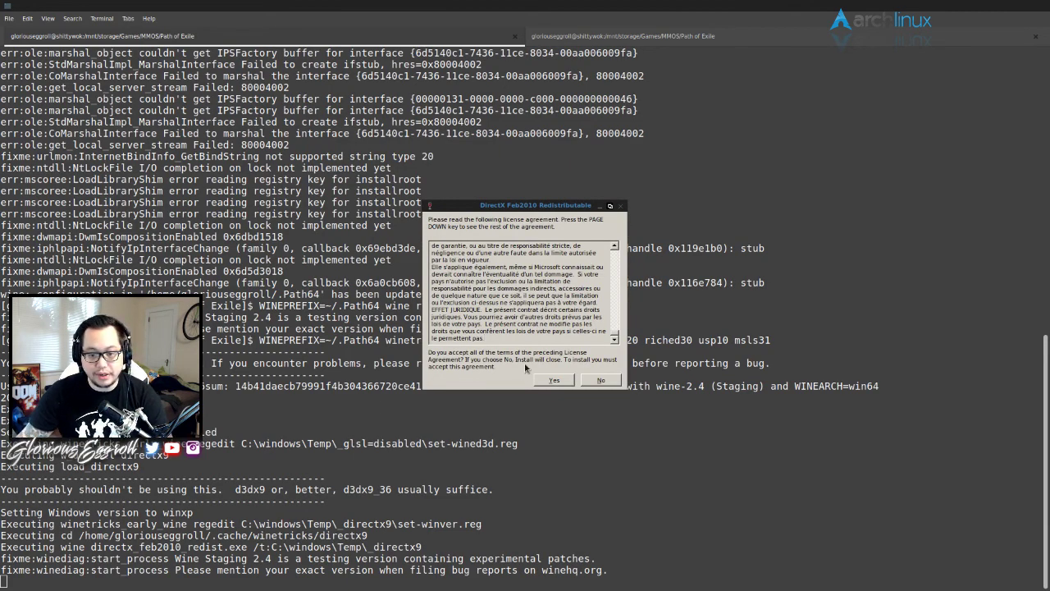
left_click(554, 380)
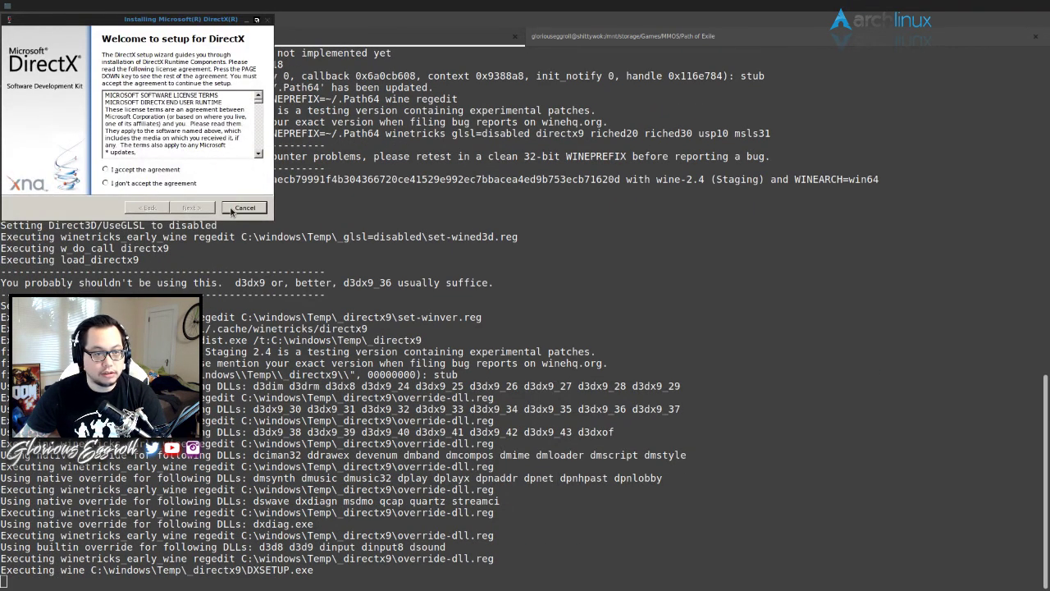
left_click(161, 170)
left_click(200, 211)
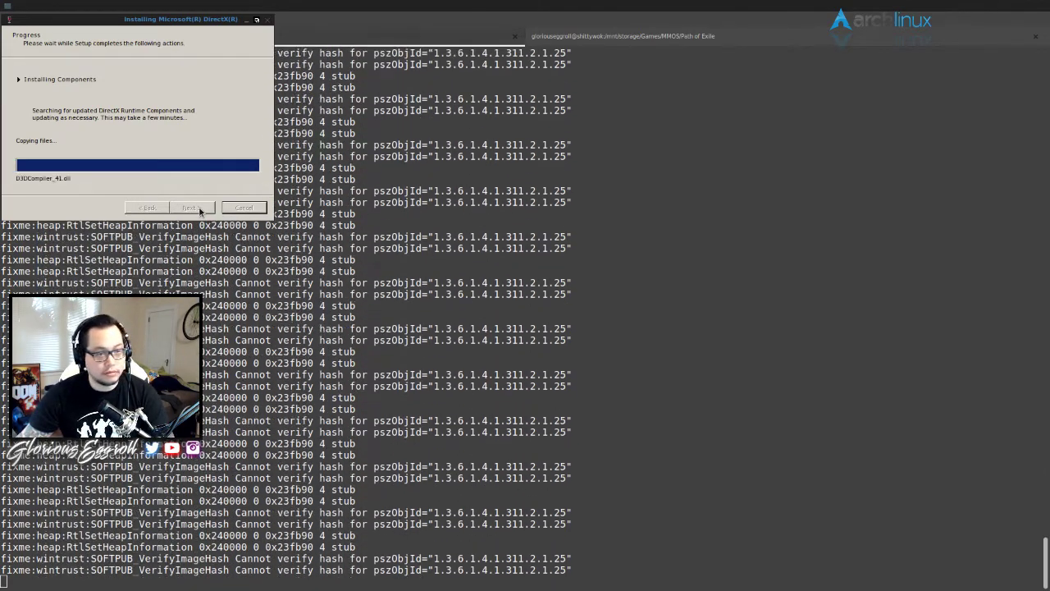
left_click(192, 207)
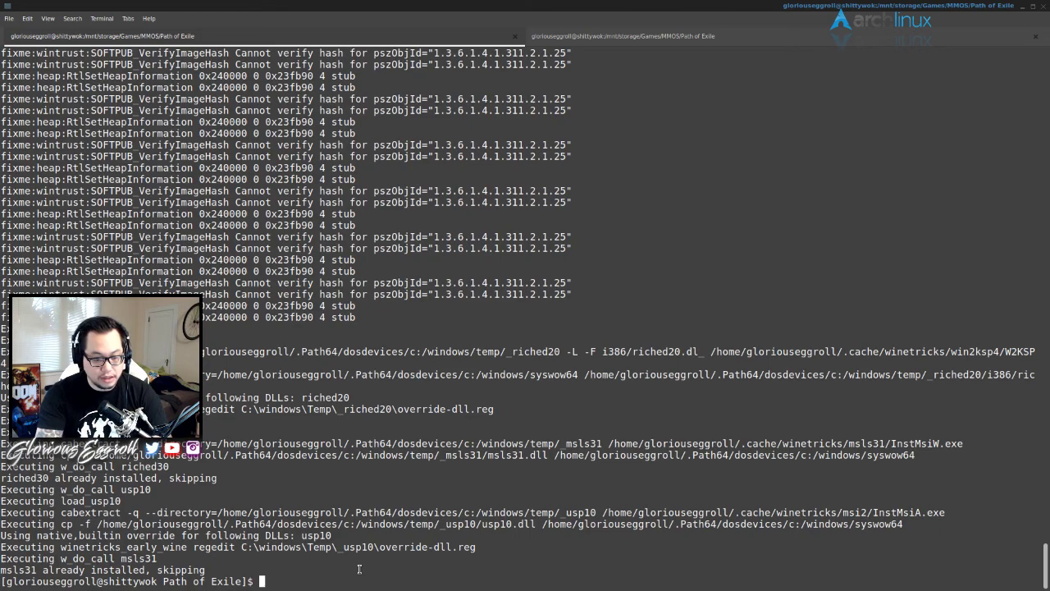
- Open a new Terminal tab and zoom its text in three times
left_click(11, 19)
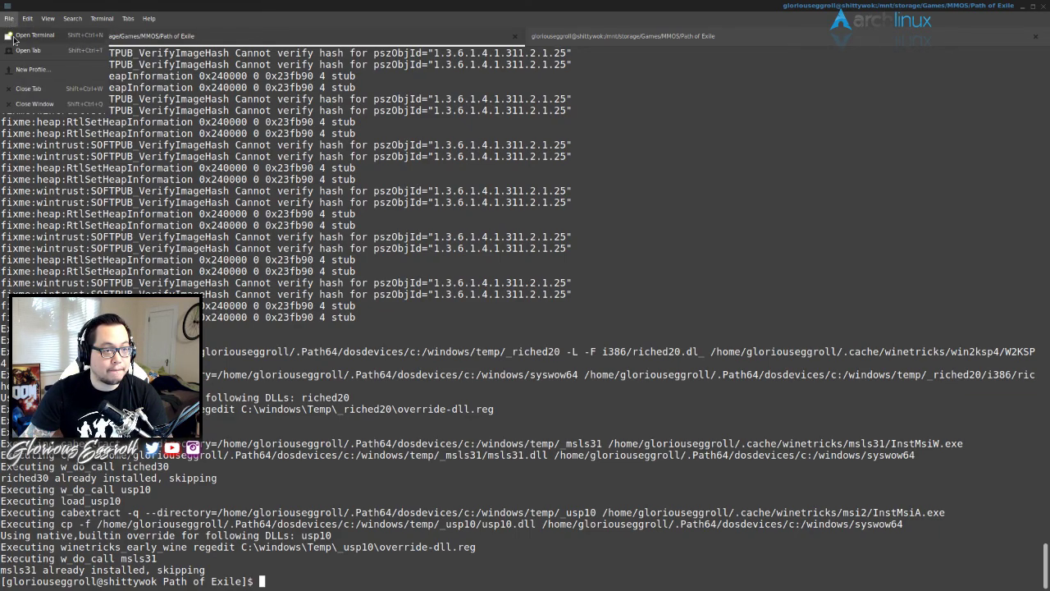
left_click(24, 50)
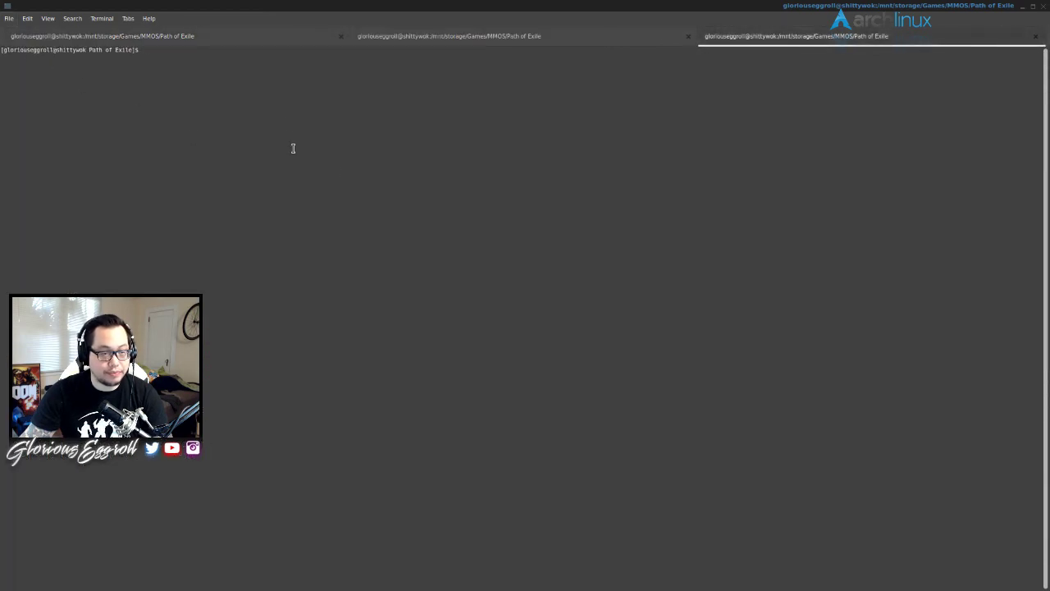
left_click(47, 18)
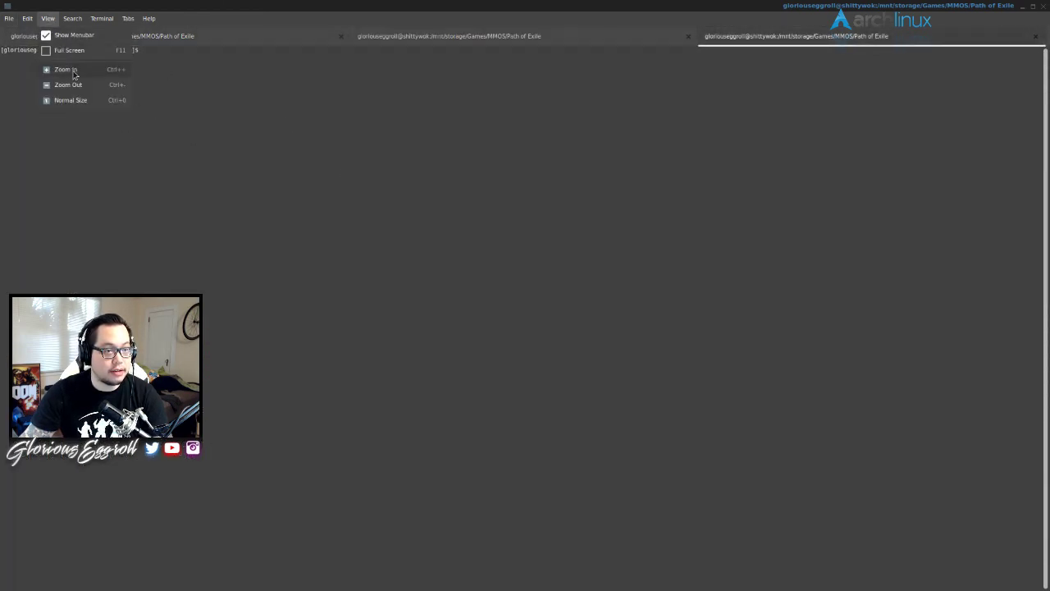
left_click(73, 72)
left_click(47, 18)
left_click(69, 71)
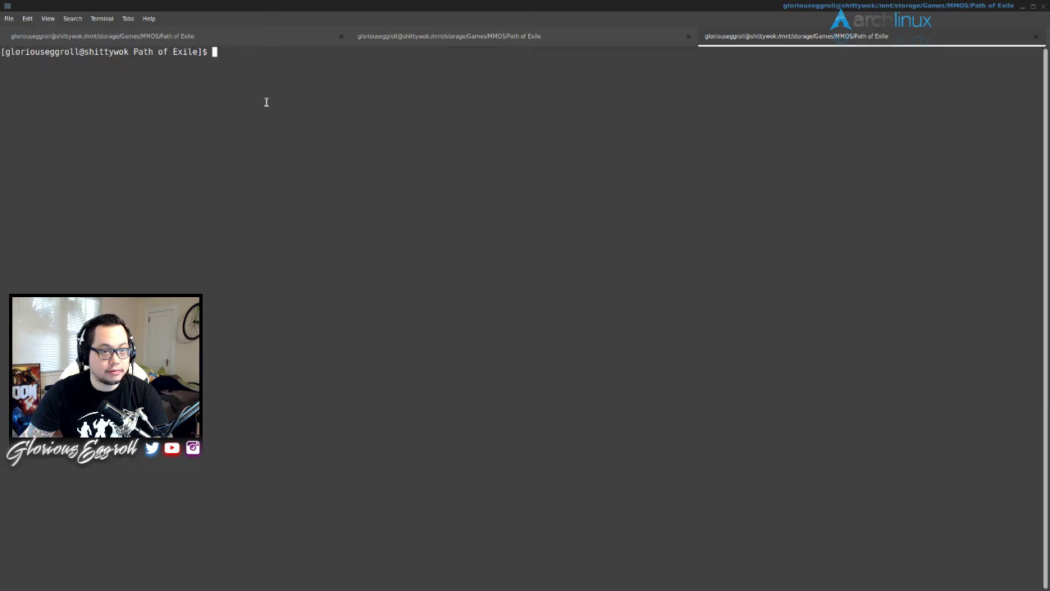
left_click(48, 18)
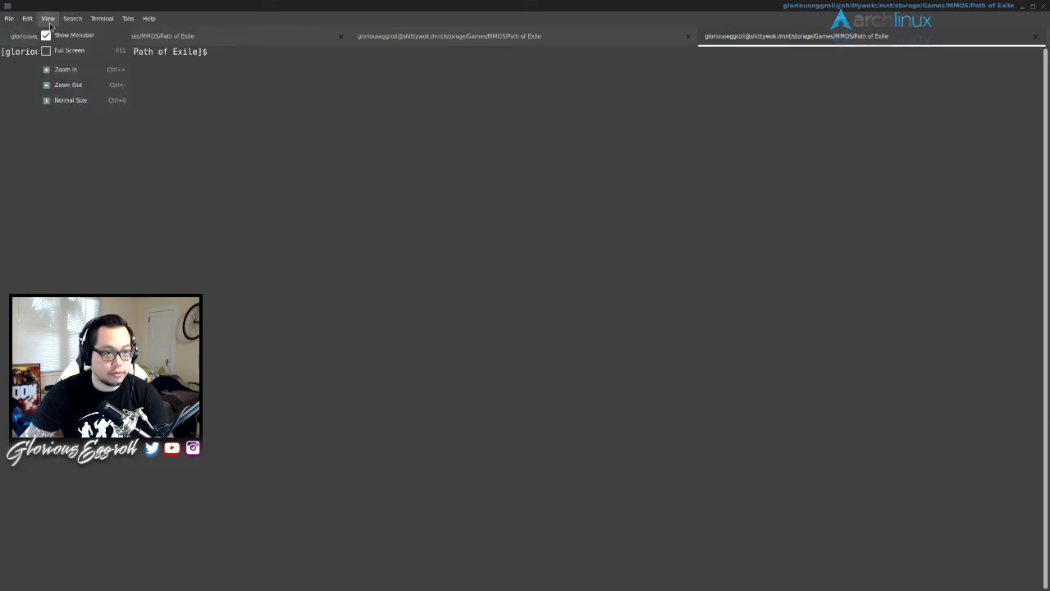
left_click(69, 71)
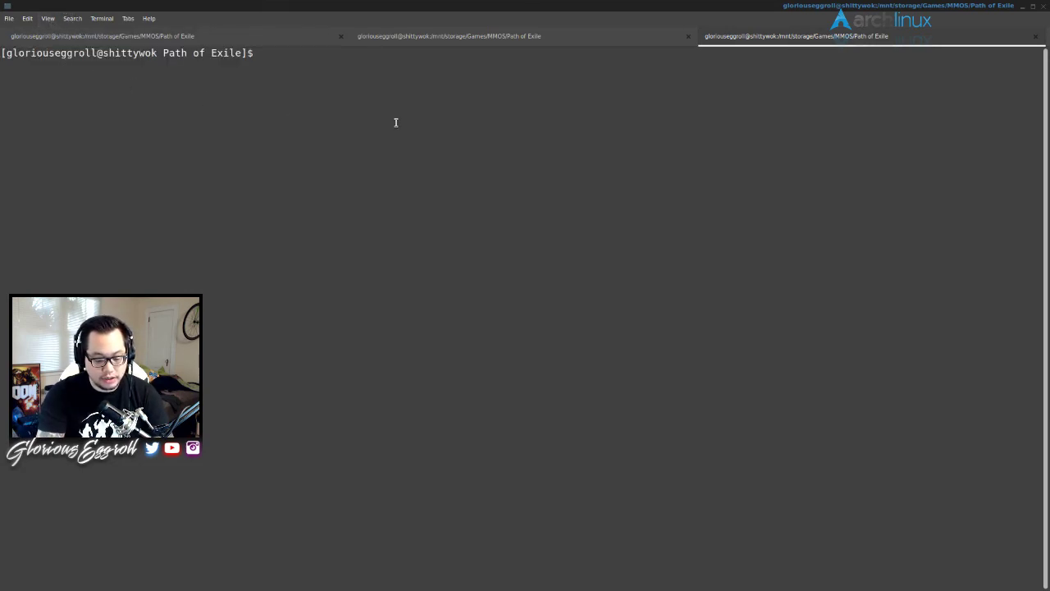
- Change into the ~/Downloads folder and leave the prompt empty
type("cd /")
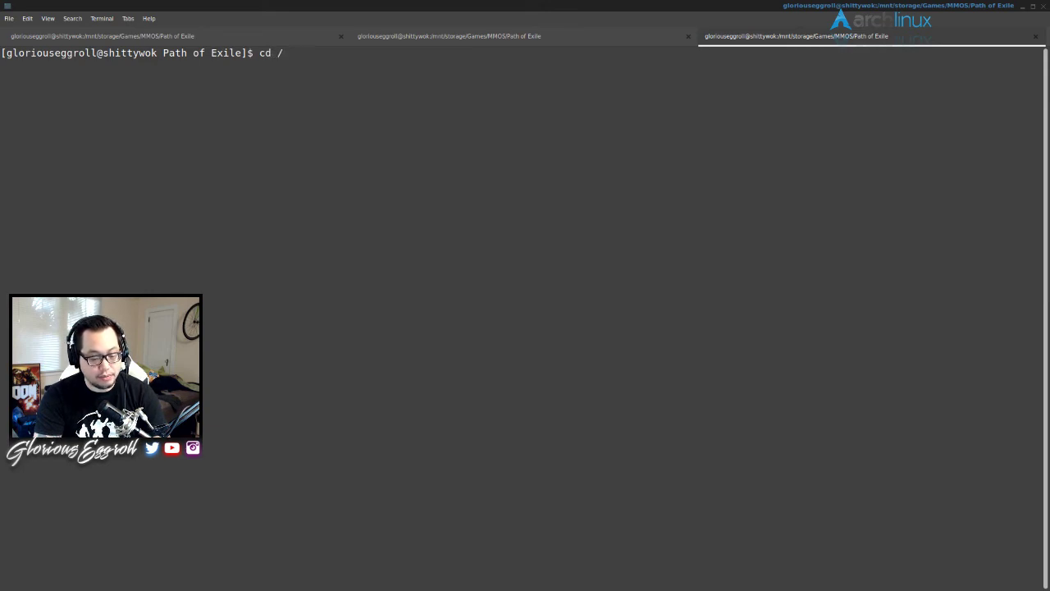
key("BackSpace")
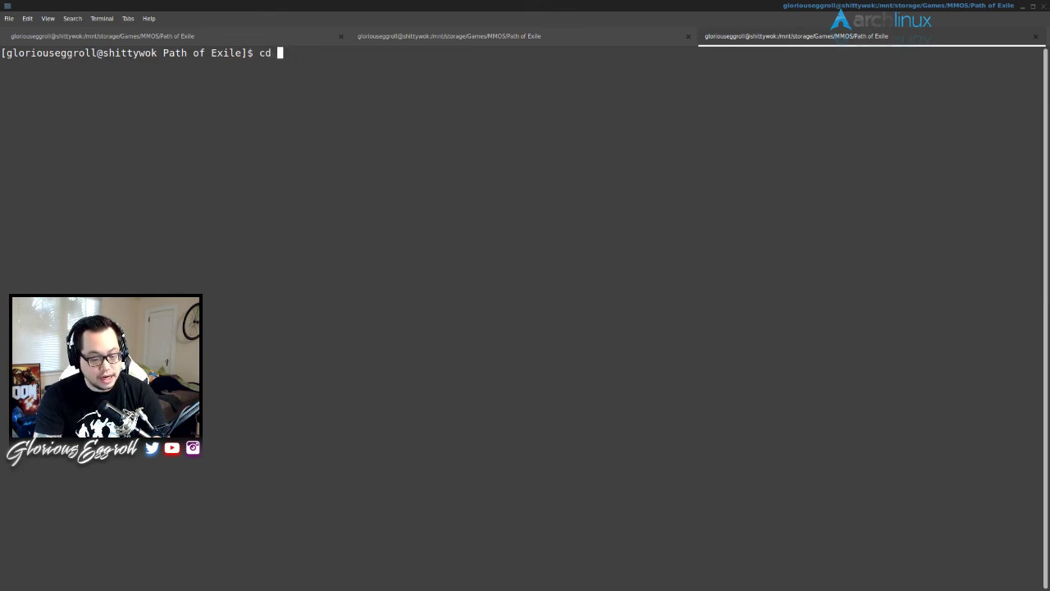
type("~/")
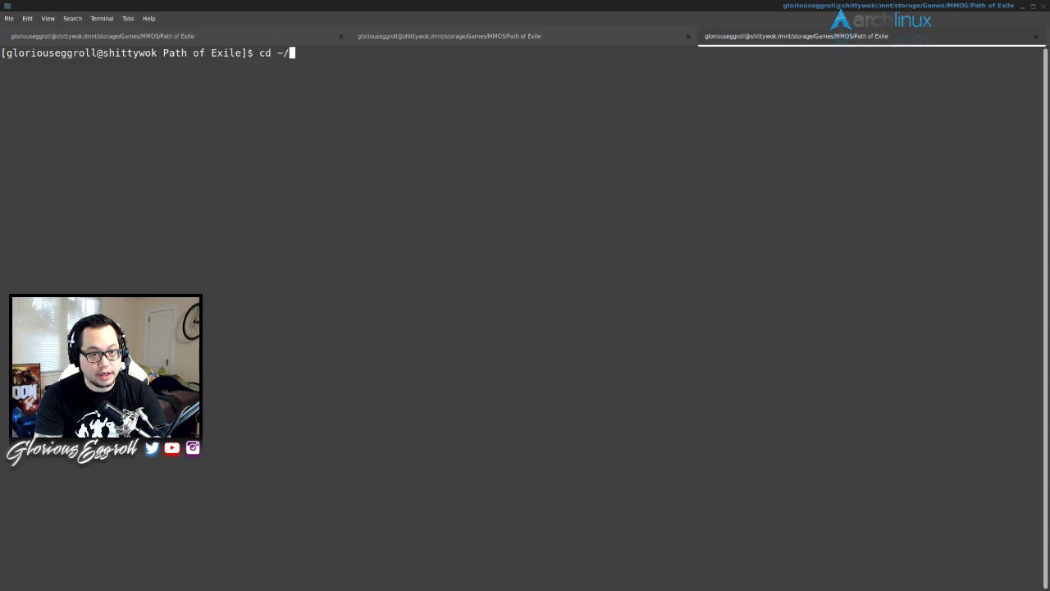
type("Dow")
key("Tab")
key("Return")
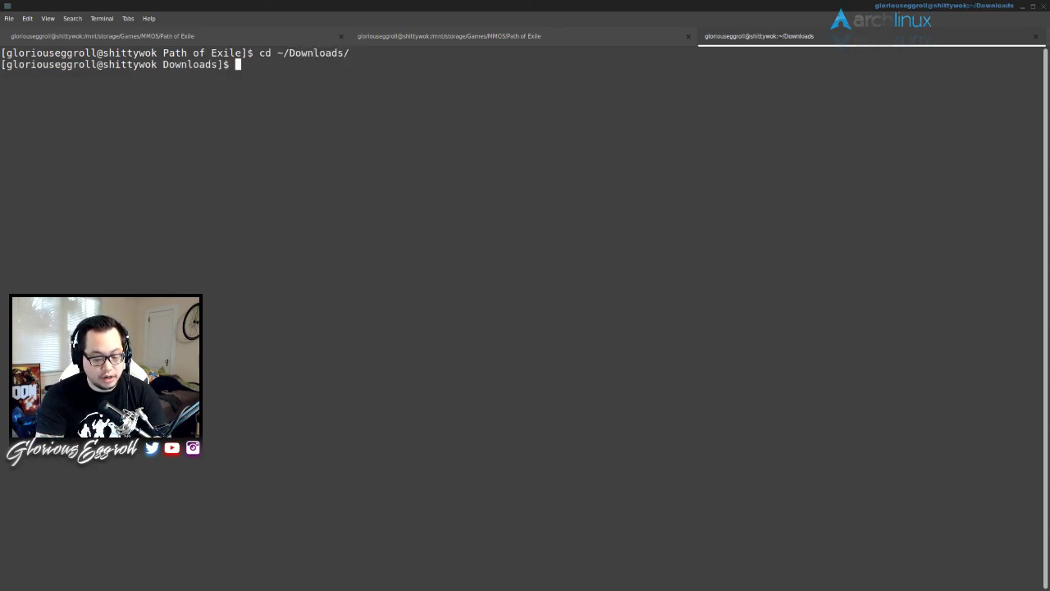
key("Up")
key("Up")
key("Up")
key("Down")
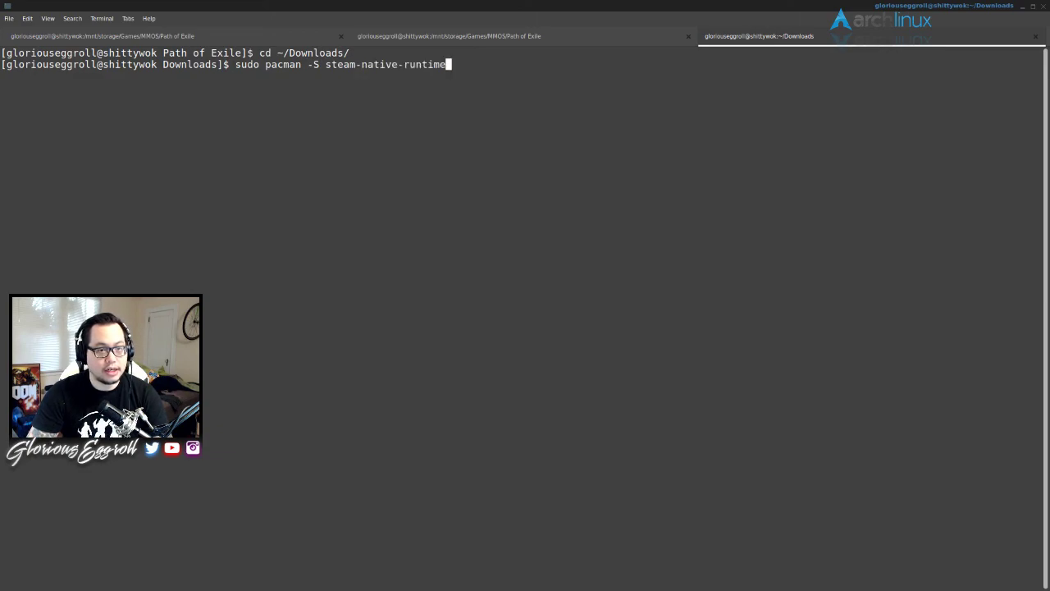
key("Down")
key("Down")
- Copy the WINEPREFIX=~/.Path64 setting from the first tab's winetricks command
left_click(164, 36)
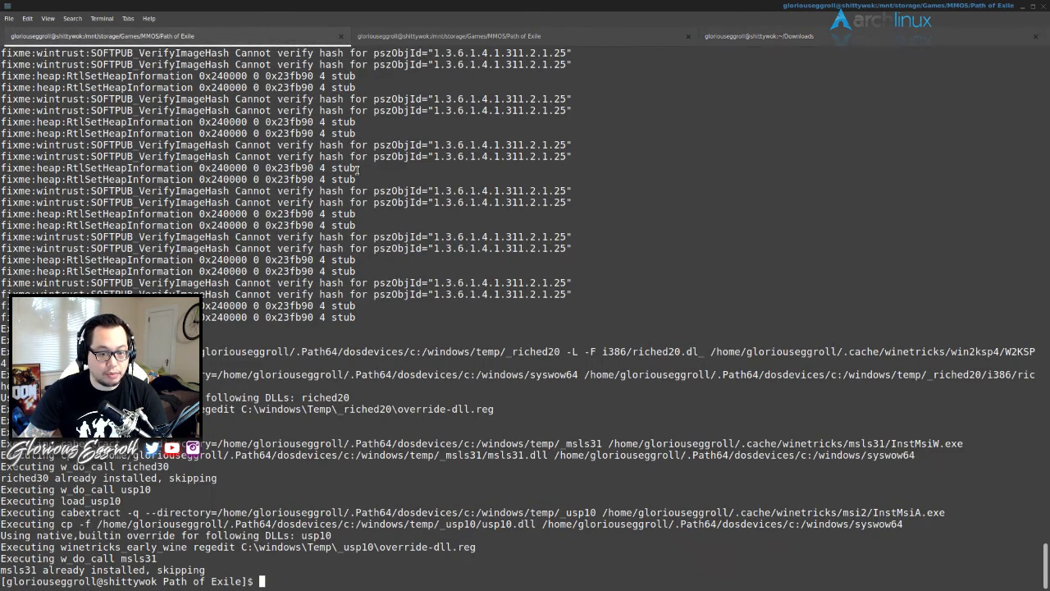
key("Up")
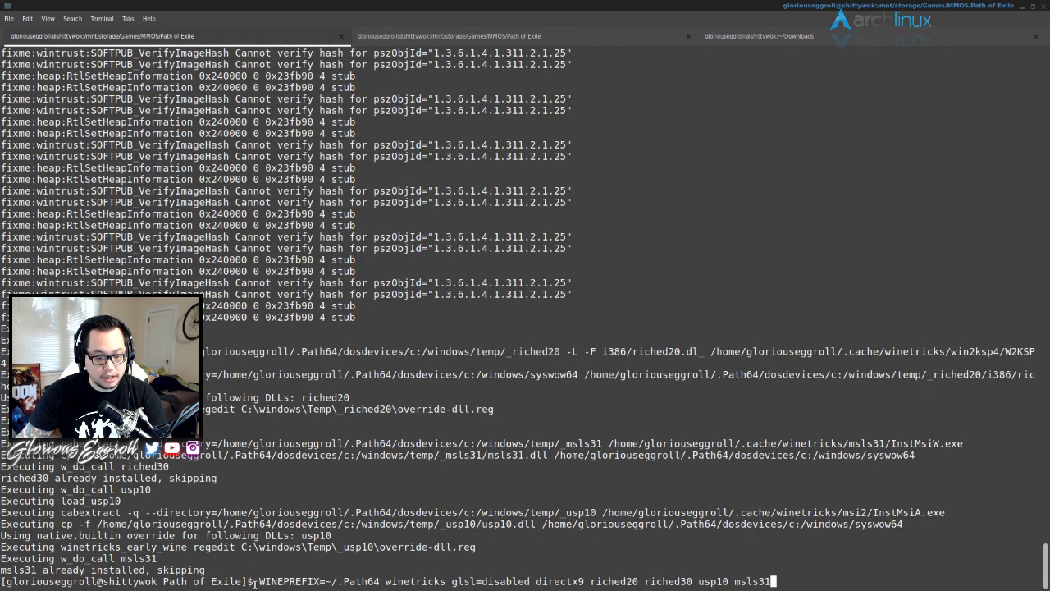
left_click_drag(259, 581, 379, 582)
right_click(379, 583)
left_click(410, 513)
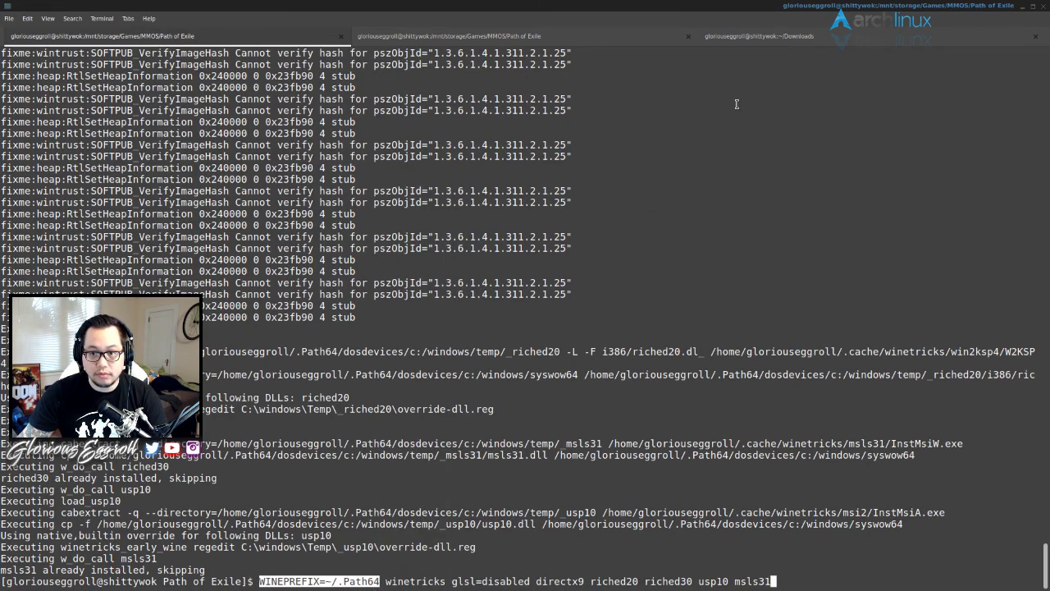
- In the Downloads tab, paste the prefix and complete 'wine nameofpoeinstaller.exe'
left_click(731, 39)
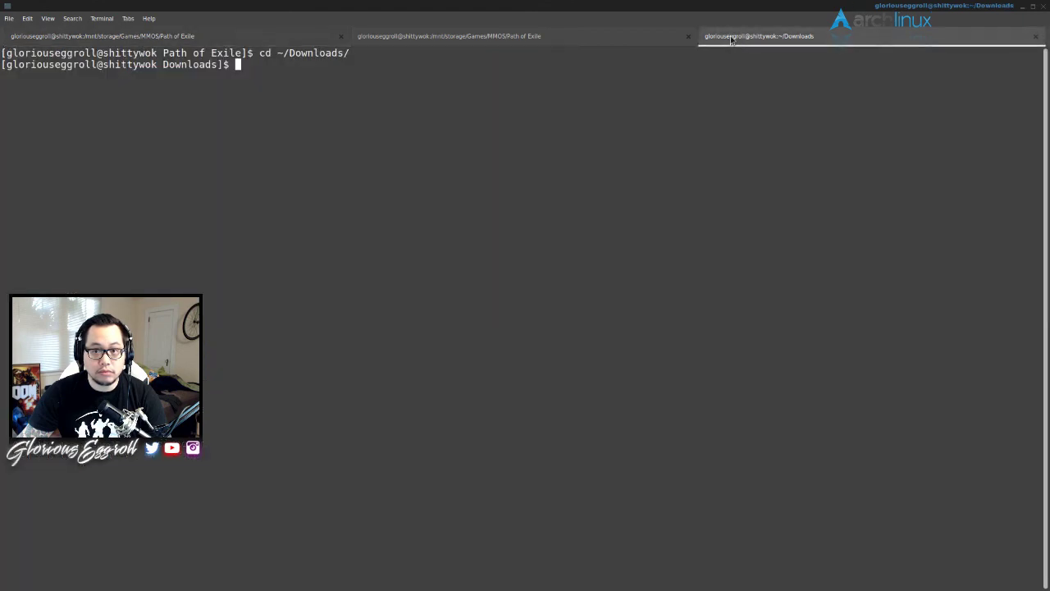
right_click(342, 163)
left_click(353, 240)
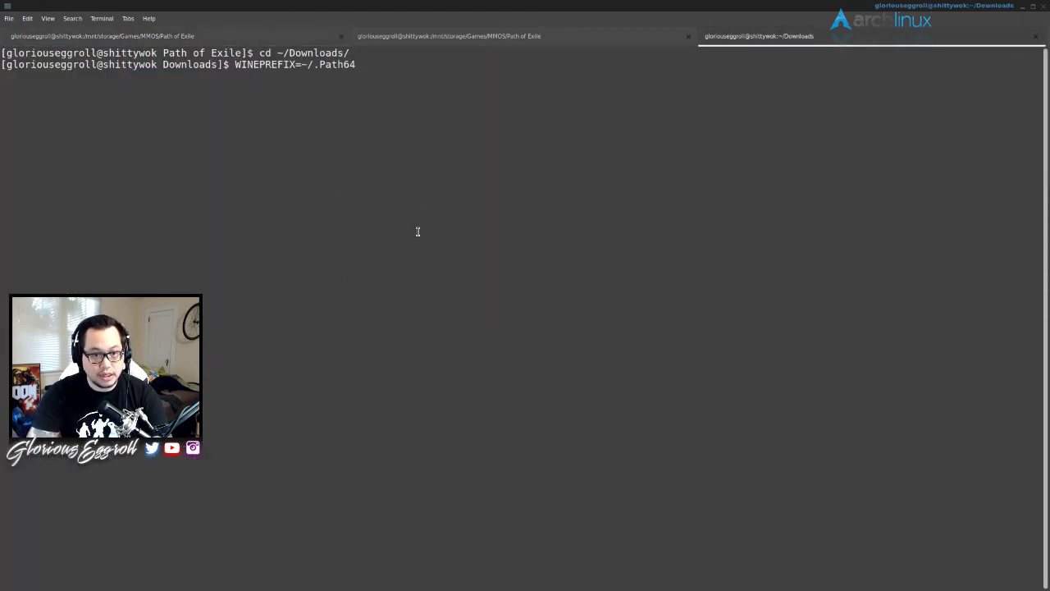
type("WINE")
key("BackSpace")
key("BackSpace")
key("BackSpace")
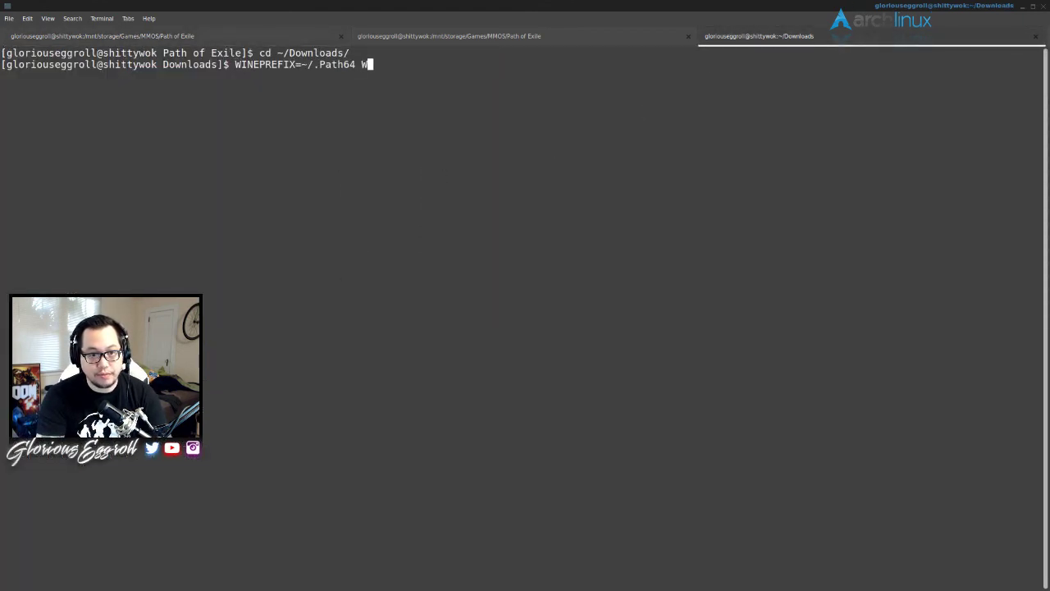
type("ine nameof")
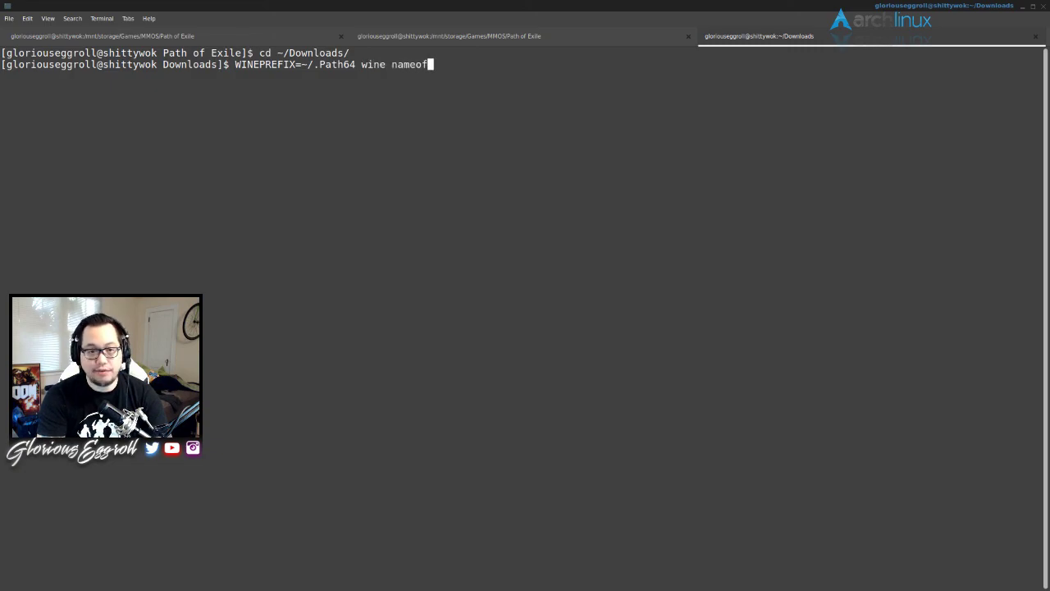
type("poeinstalle")
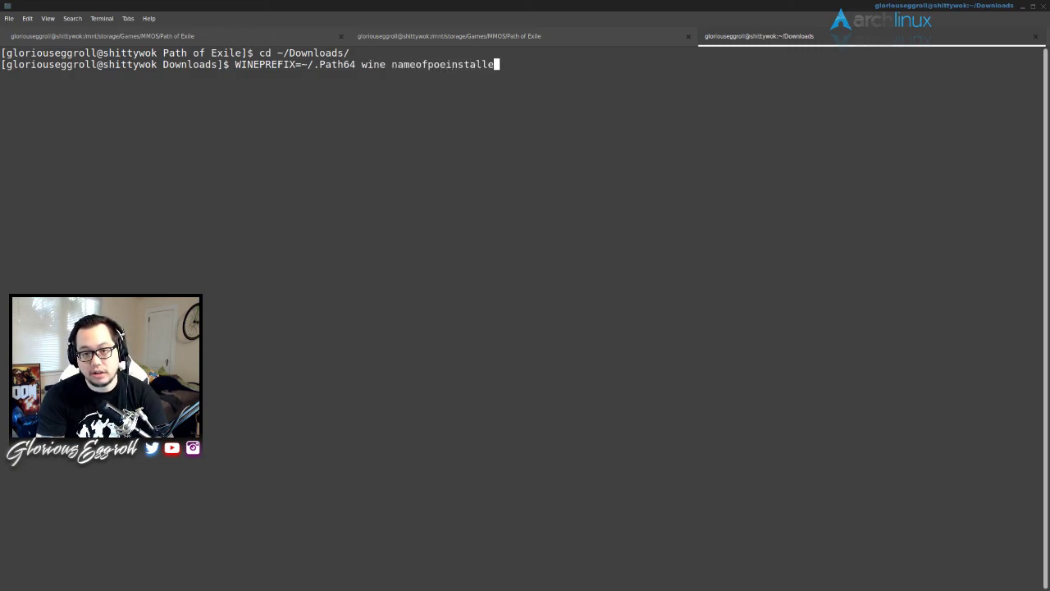
type("r.ex")
key("BackSpace")
key("BackSpace")
type("exe")
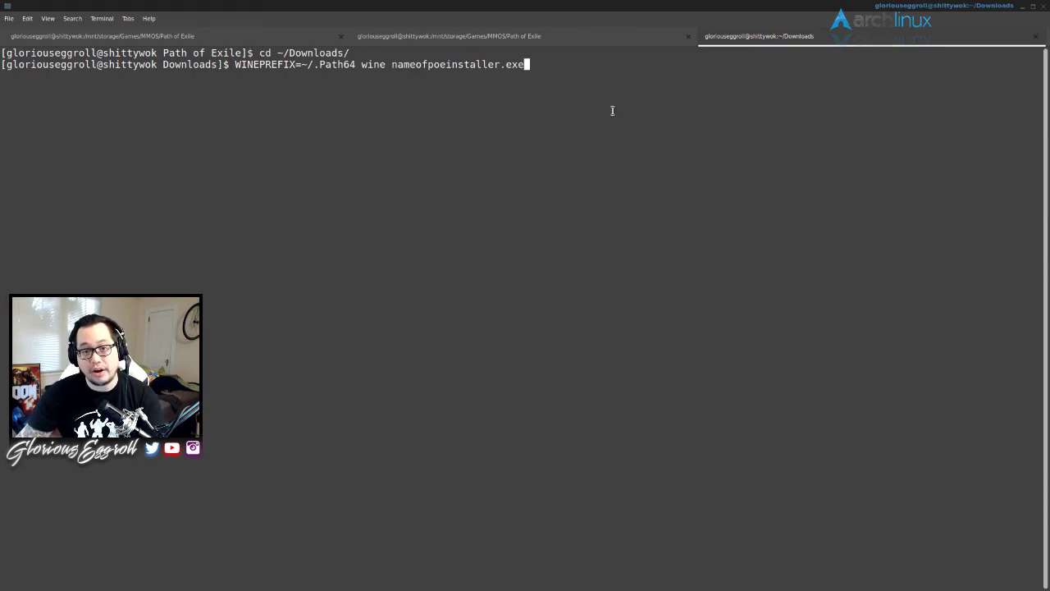
- Close the Downloads tab, then erase the recalled command in the first tab and run clear
left_click(1035, 39)
key("ctrl+Page_Up")
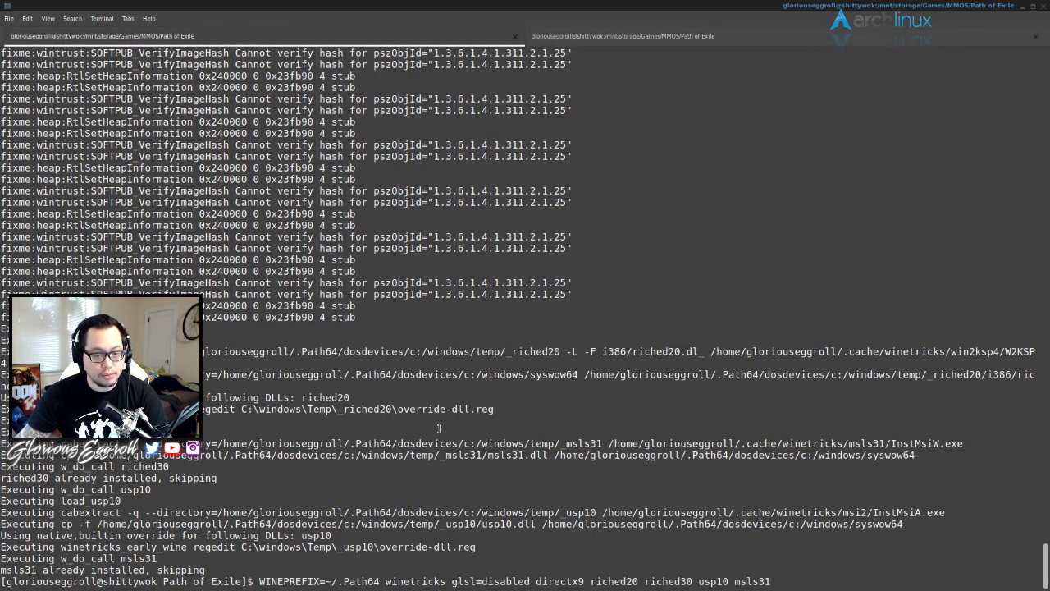
key("ctrl+u")
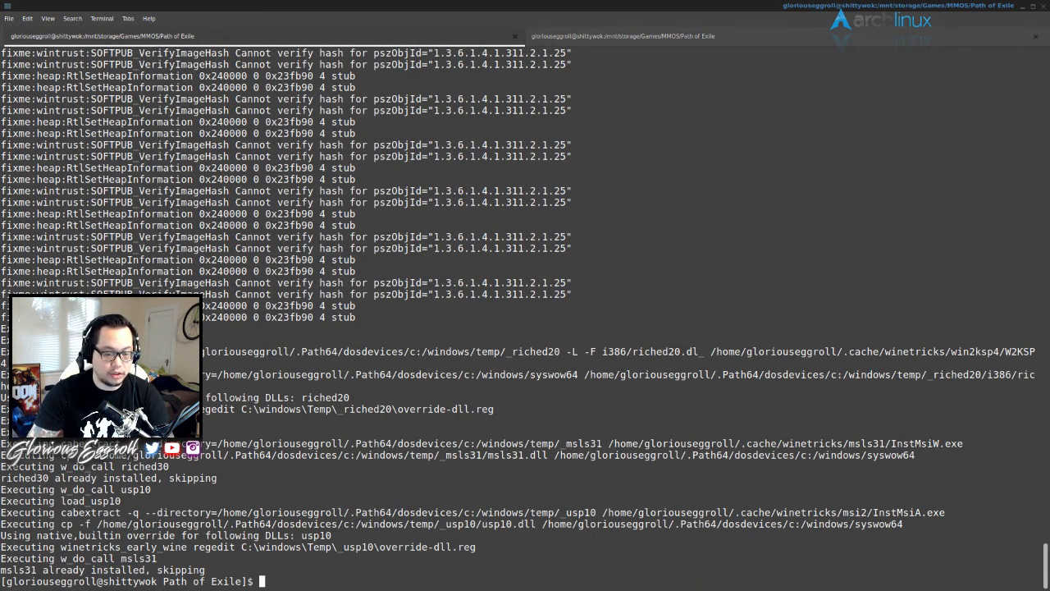
type("clear")
key("Return")
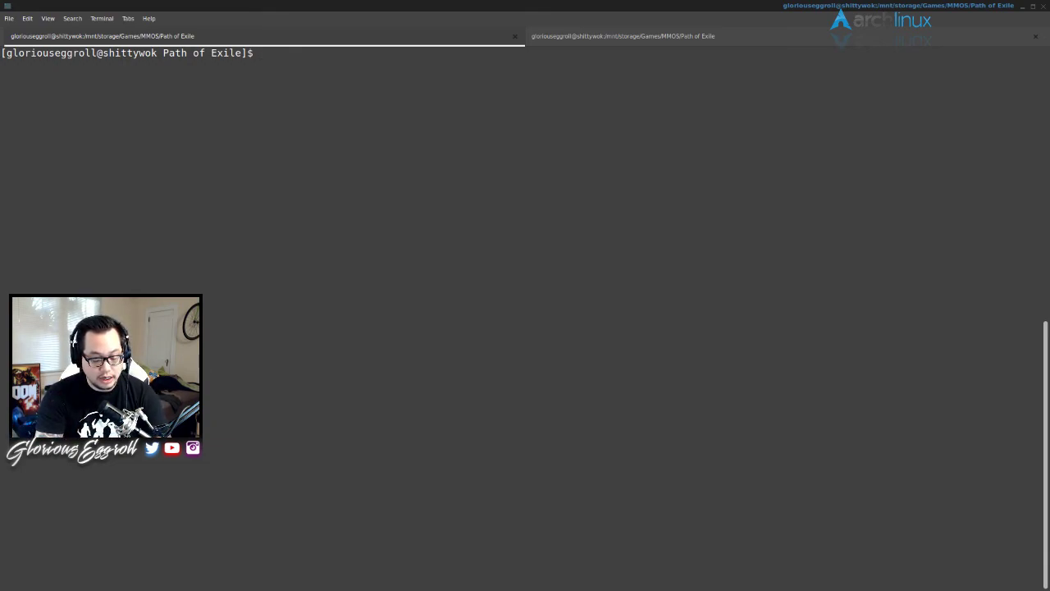
type("cd /")
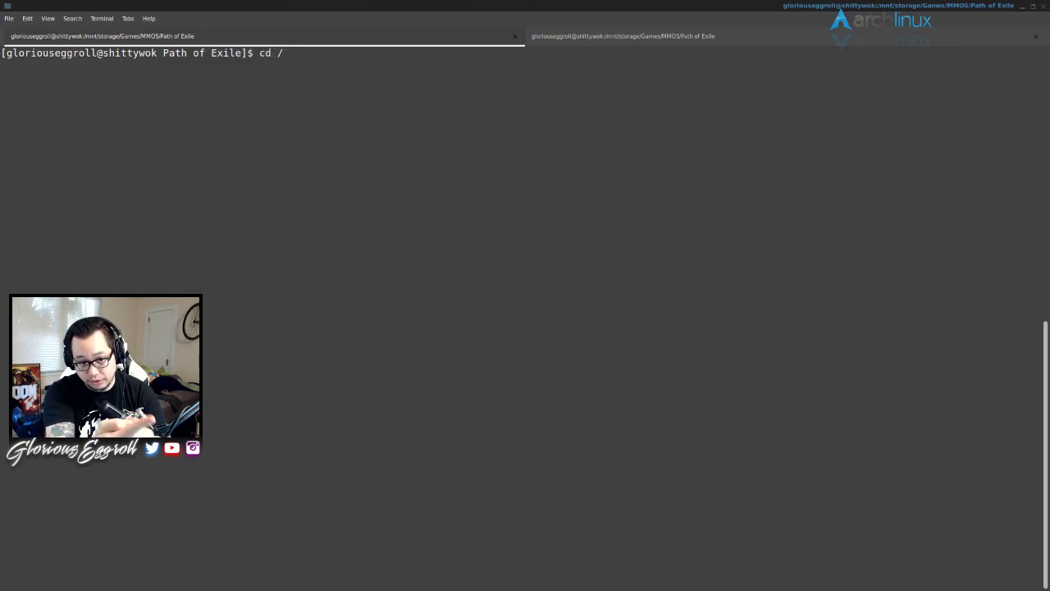
type("p")
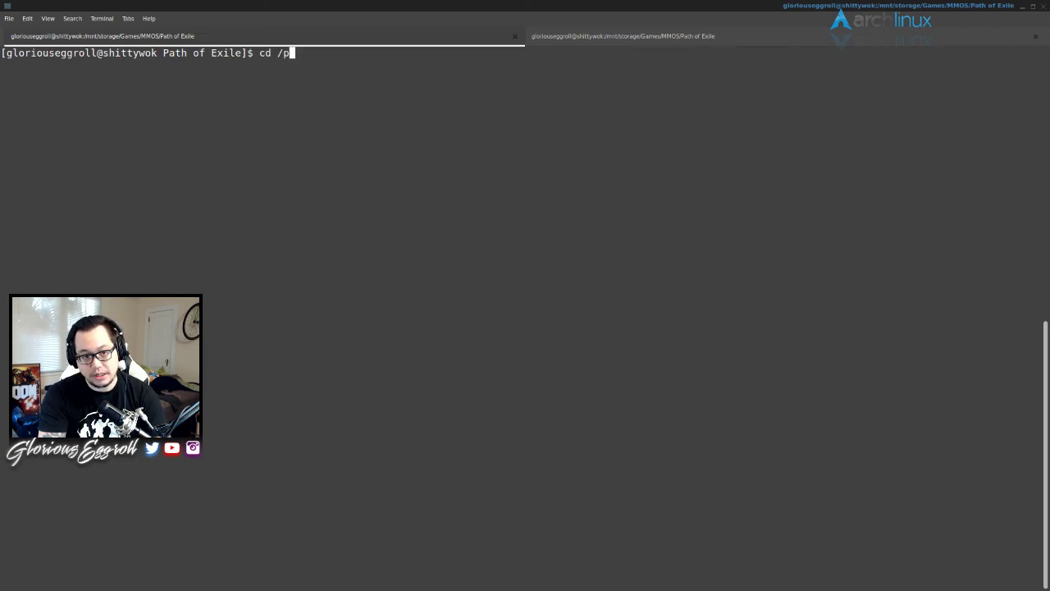
type("ath/top")
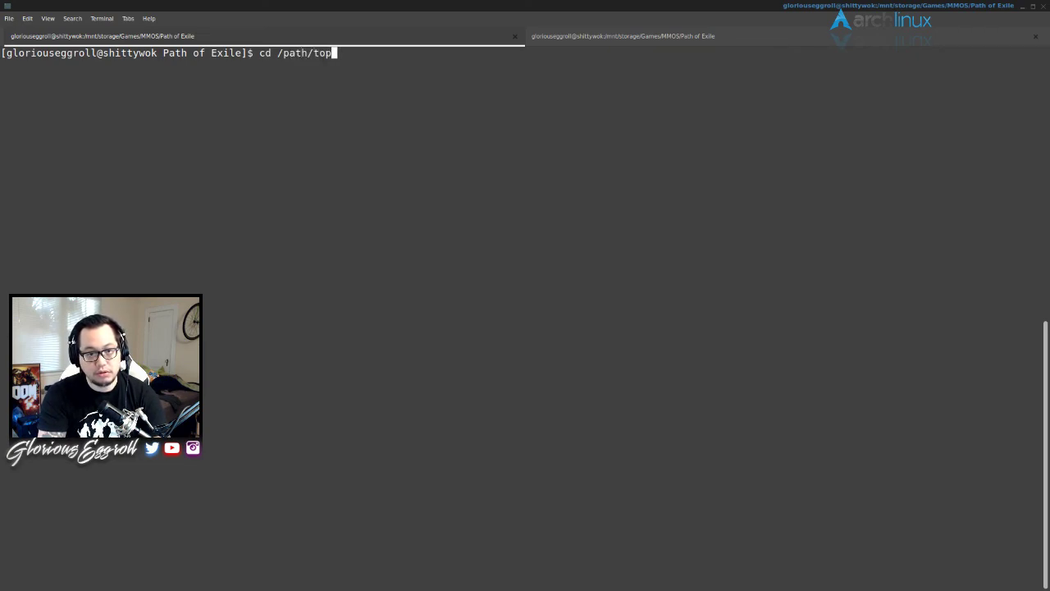
key("BackSpace")
type("/poe/")
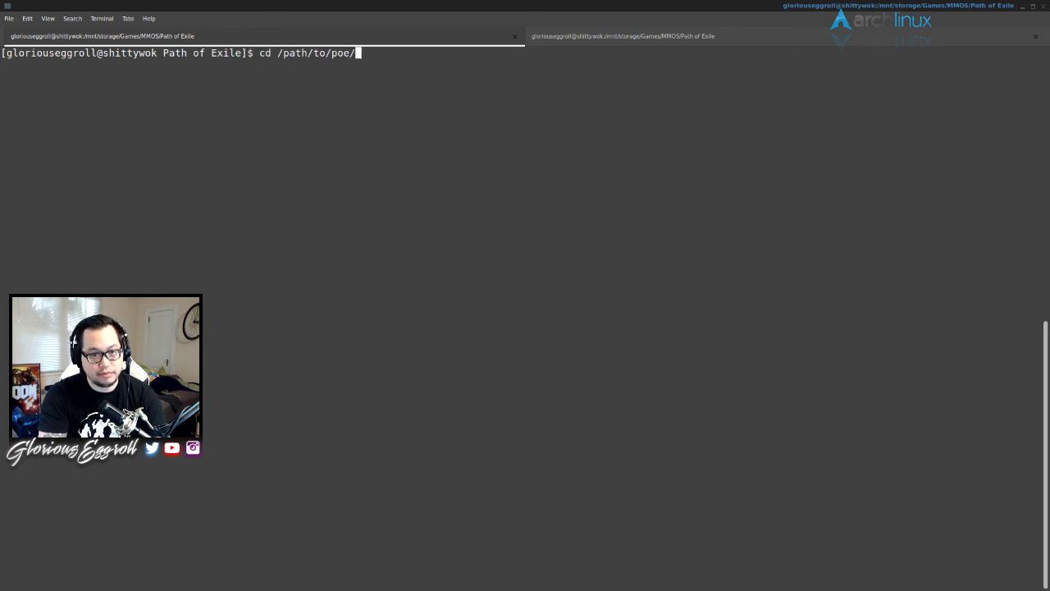
type("instal")
key("BackSpace")
key("BackSpace")
key("BackSpace")
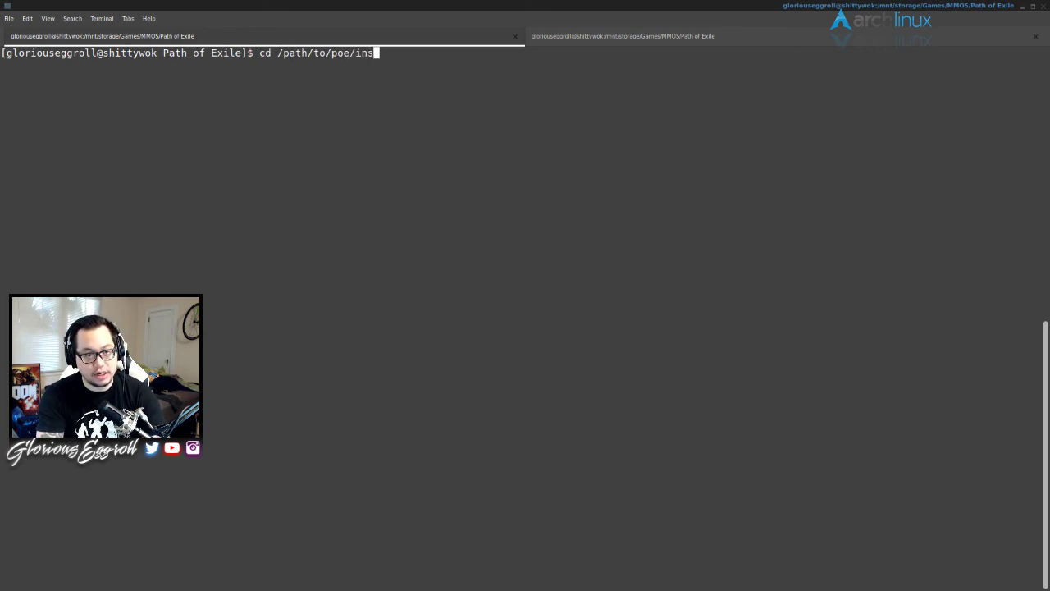
key("BackSpace")
key("BackSpace")
key("BackSpace")
key("BackSpace")
key("BackSpace")
key("BackSpace")
key("BackSpace")
key("BackSpace")
key("BackSpace")
key("BackSpace")
key("BackSpace")
key("BackSpace")
key("BackSpace")
key("BackSpace")
key("BackSpace")
key("BackSpace")
key("BackSpace")
key("BackSpace")
key("BackSpace")
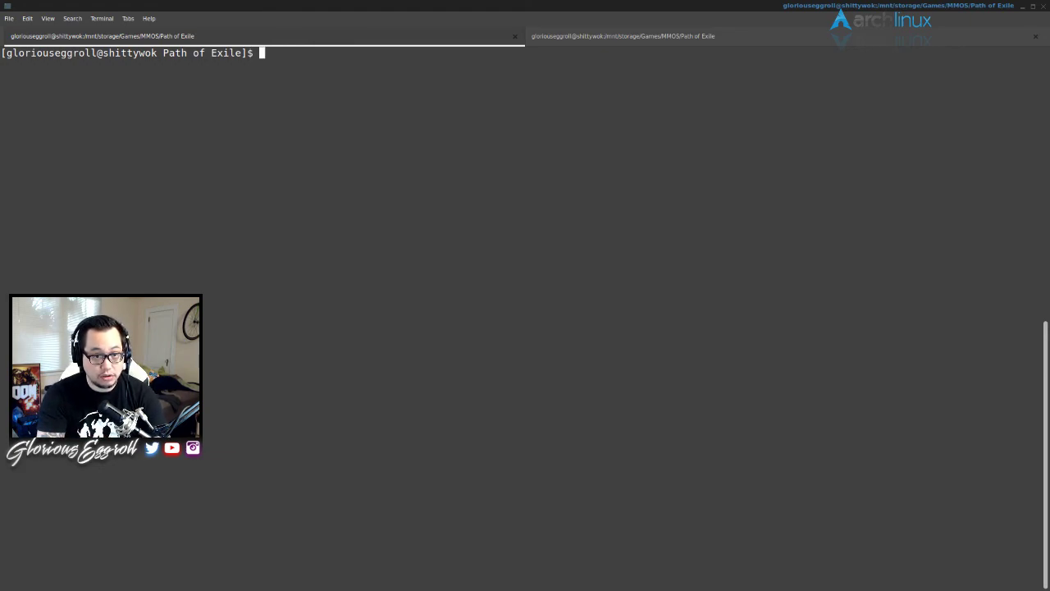
- Run ls -la and highlight Client.exe and PathOfExile_x64.exe in the listing
type("ls -la")
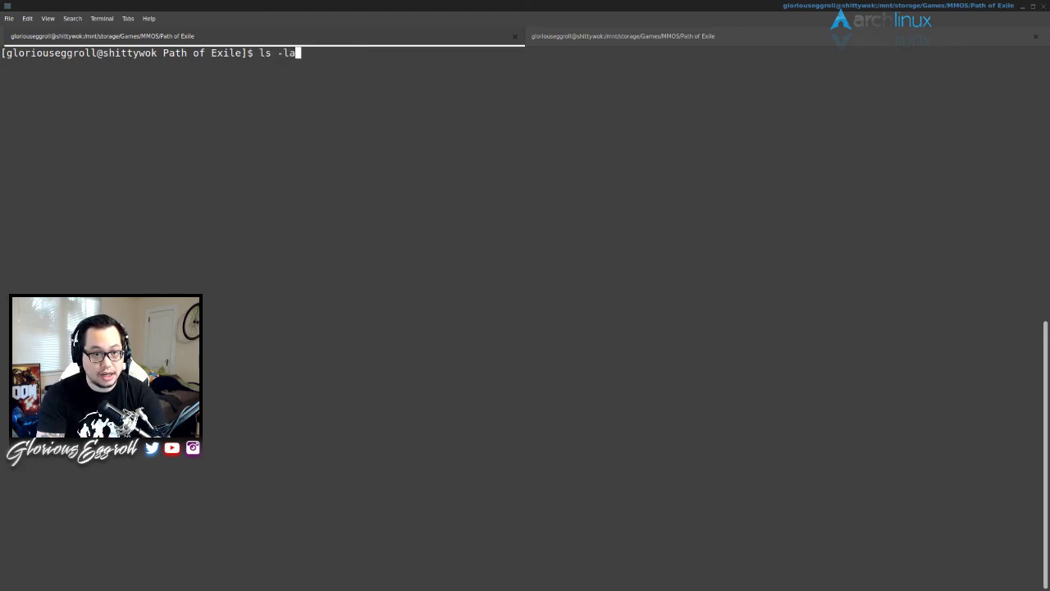
key("Return")
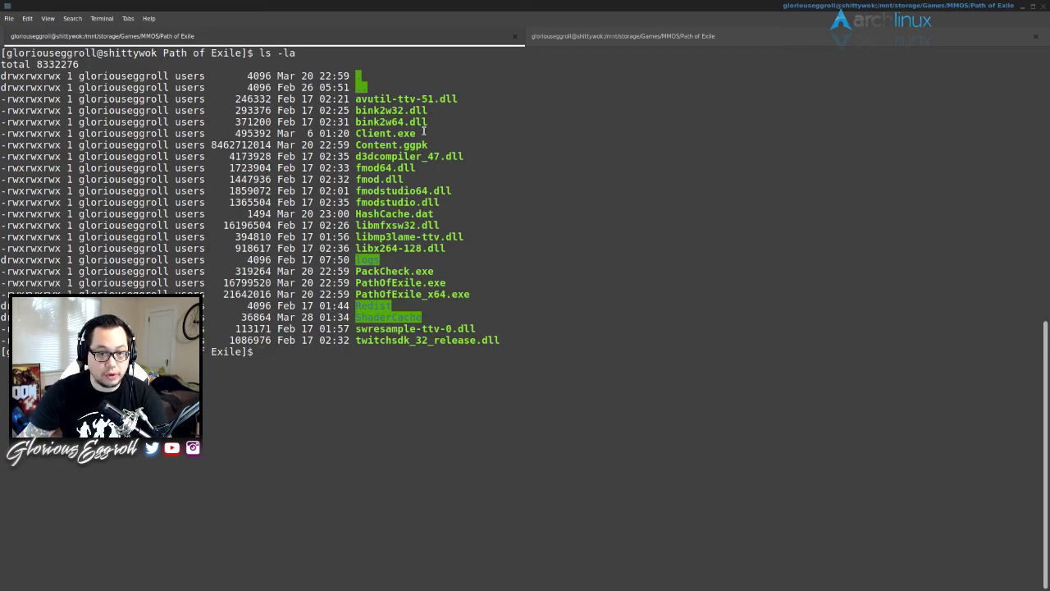
left_click_drag(423, 131, 356, 132)
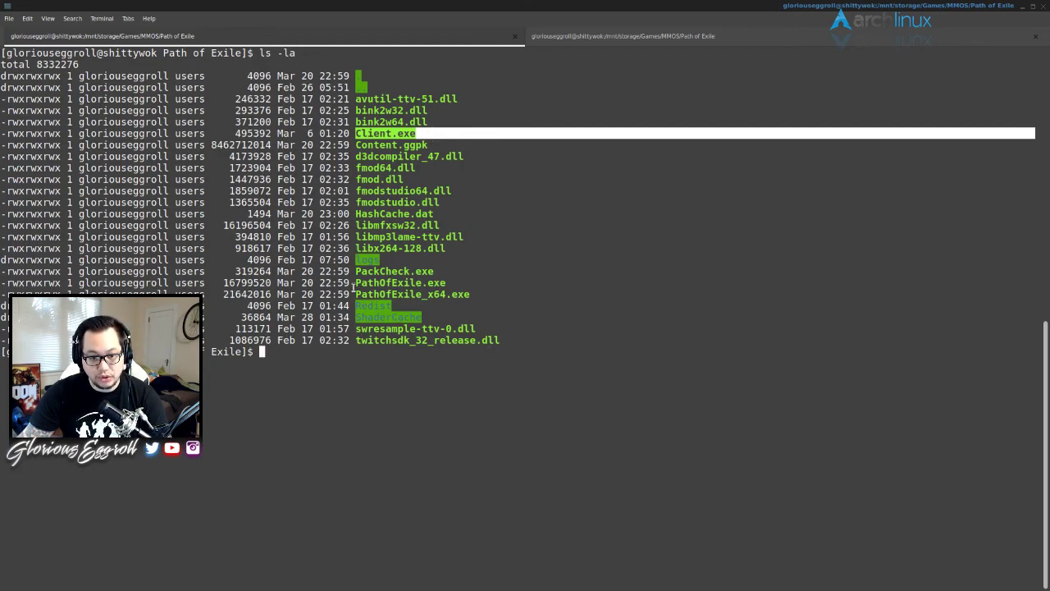
left_click(357, 295)
left_click_drag(356, 294, 470, 293)
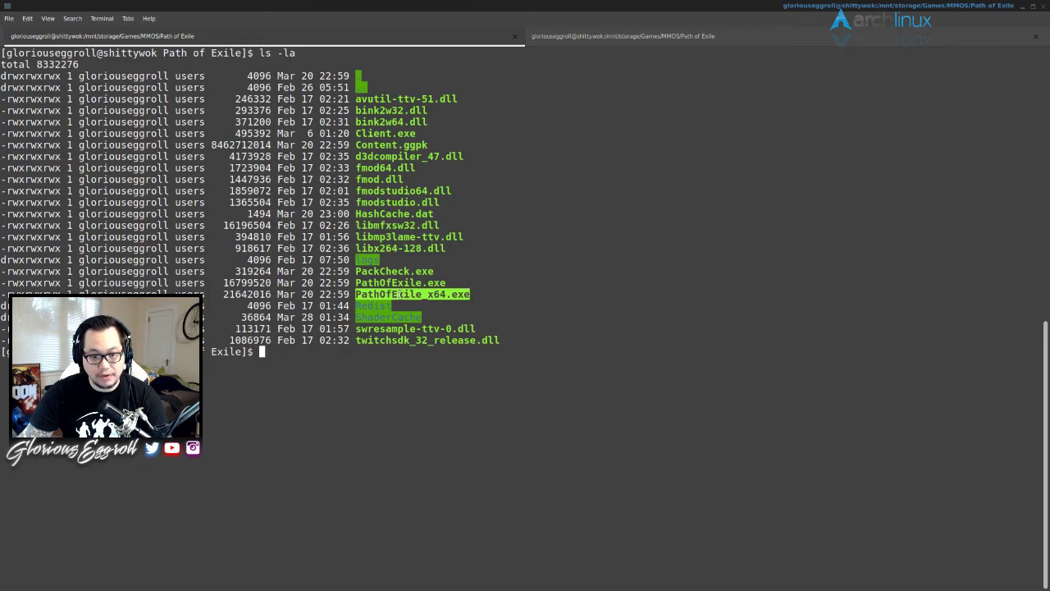
left_click(326, 351)
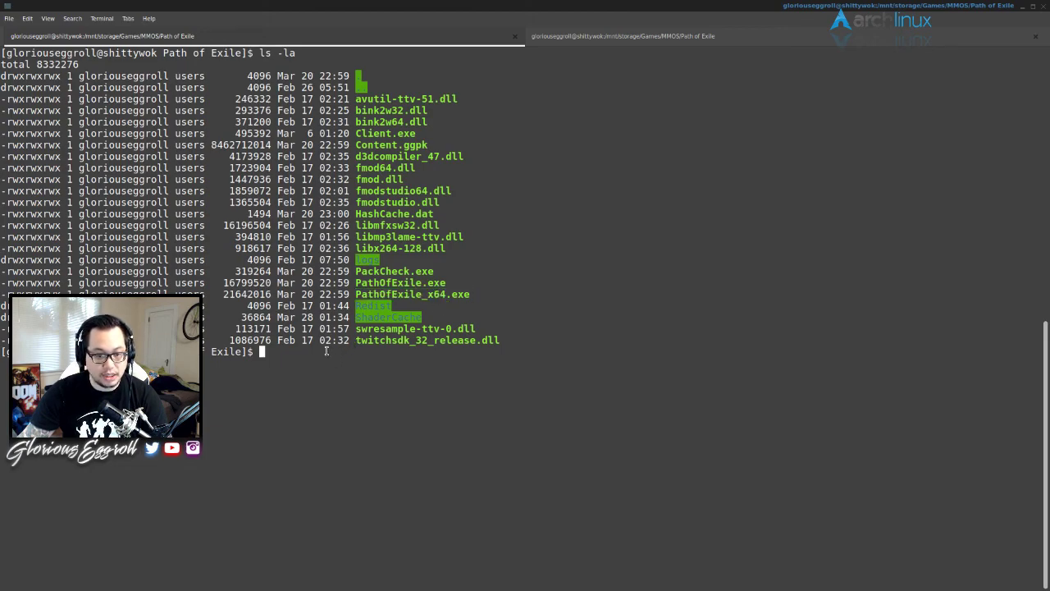
key("Up")
key("Up")
key("Up")
key("Up")
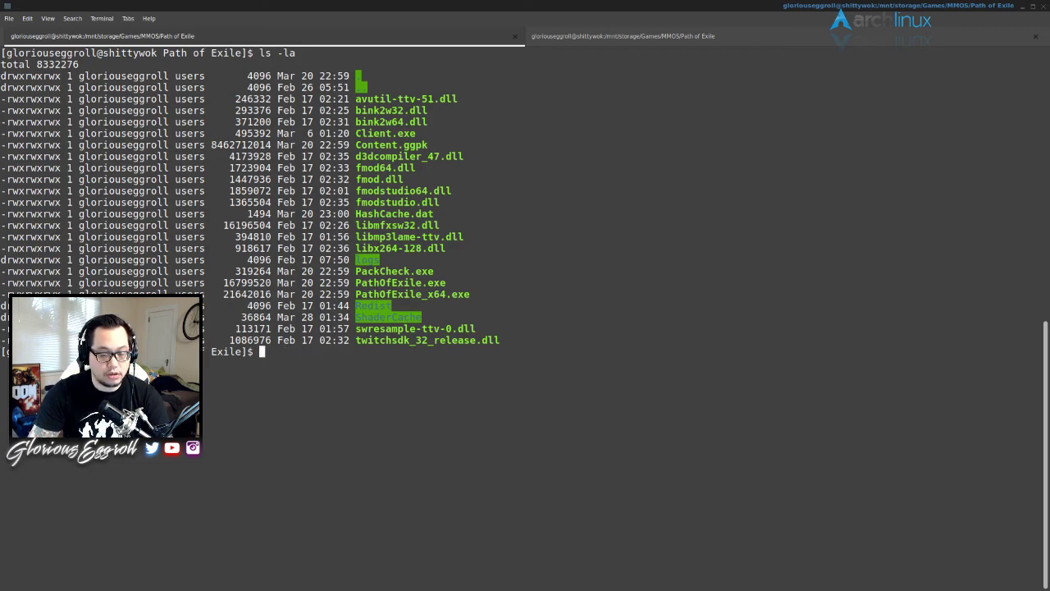
- Edit the recalled command to WINEPREFIX=~/.Path64 wine PathOfExile_x64.exe and run it
key("BackSpace")
key("BackSpace")
key("BackSpace")
key("BackSpace")
key("BackSpace")
key("BackSpace")
key("BackSpace")
key("BackSpace")
key("BackSpace")
key("BackSpace")
key("BackSpace")
key("BackSpace")
key("BackSpace")
key("BackSpace")
key("BackSpace")
key("BackSpace")
key("BackSpace")
key("BackSpace")
key("BackSpace")
key("BackSpace")
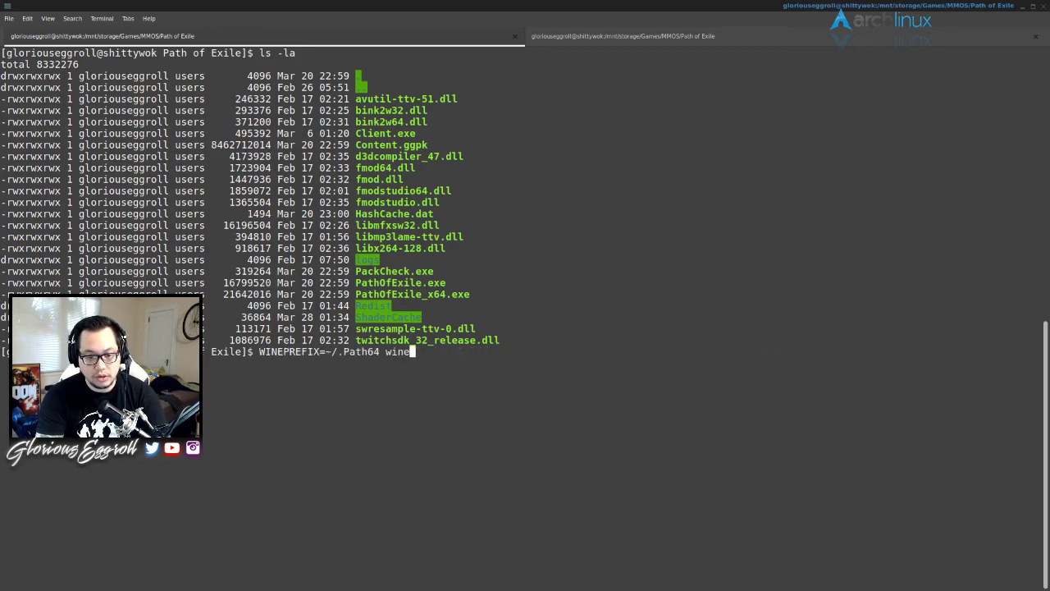
type("PathOfExile_x64.exe")
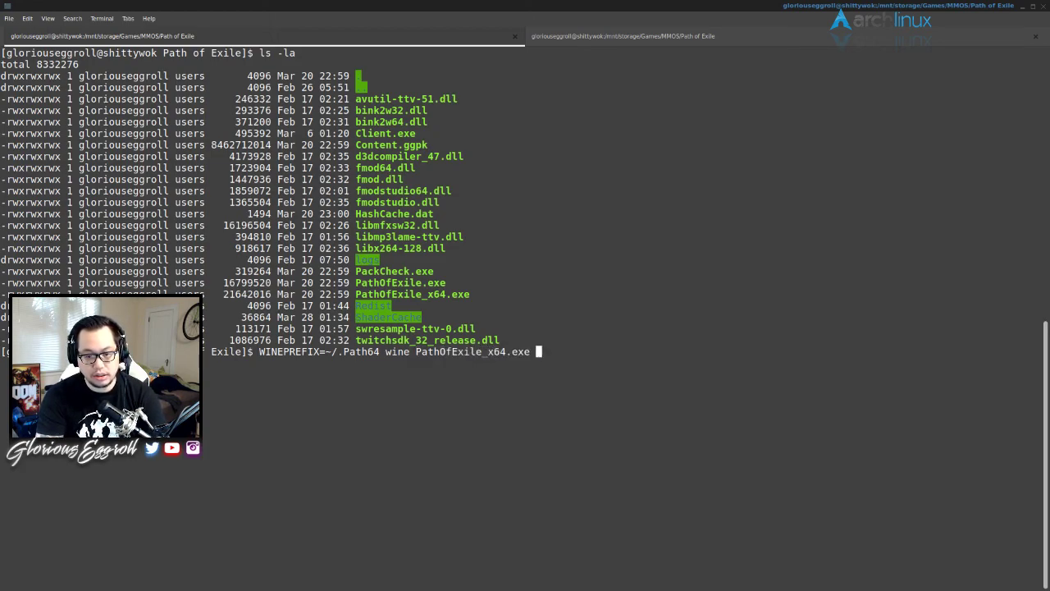
key("BackSpace")
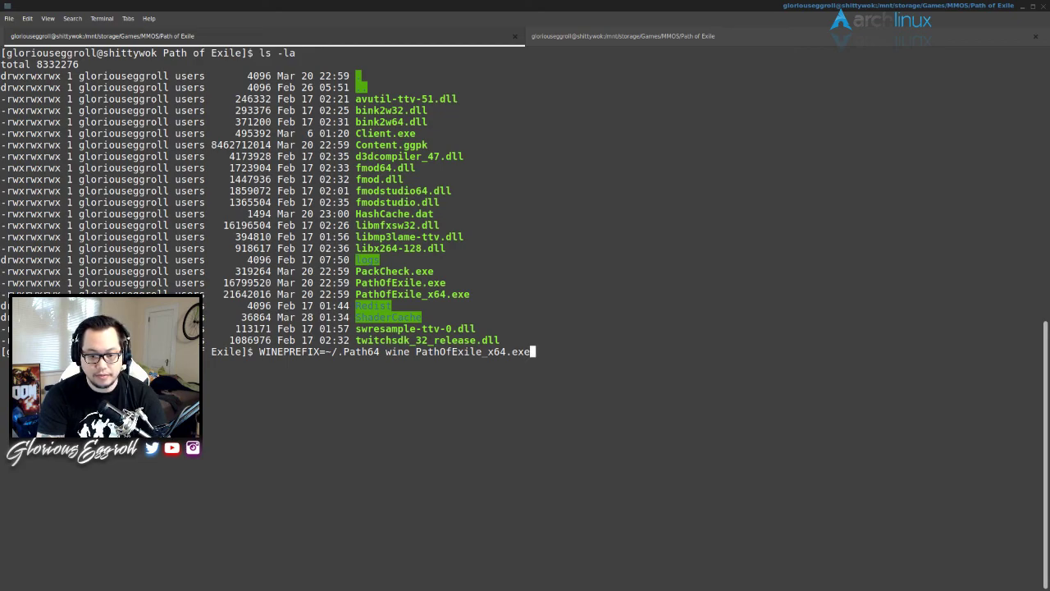
key("Return")
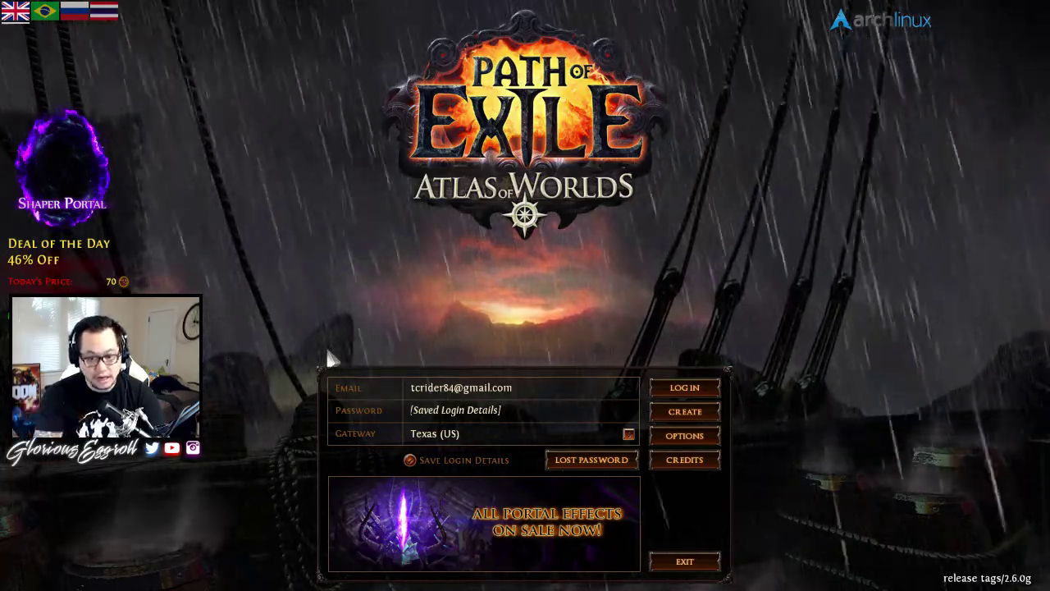
- Exit Path of Exile from the login screen and stop the crashed Wine process with Ctrl+C
left_click(685, 561)
key("ctrl+c")
key("ctrl+c")
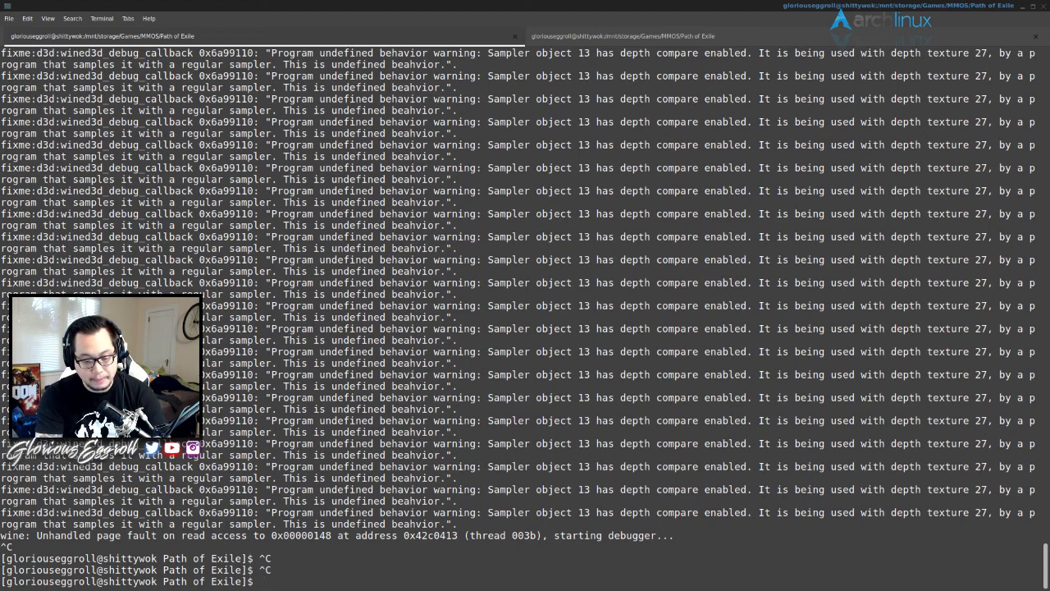
- Recall the previous launch command and replace the executable with Client.exe --noasync
key("Up")
key("BackSpace")
key("BackSpace")
key("BackSpace")
key("BackSpace")
key("BackSpace")
key("BackSpace")
key("BackSpace")
key("BackSpace")
key("BackSpace")
key("BackSpace")
key("BackSpace")
key("BackSpace")
key("BackSpace")
key("BackSpace")
key("BackSpace")
key("BackSpace")
key("BackSpace")
key("BackSpace")
key("BackSpace")
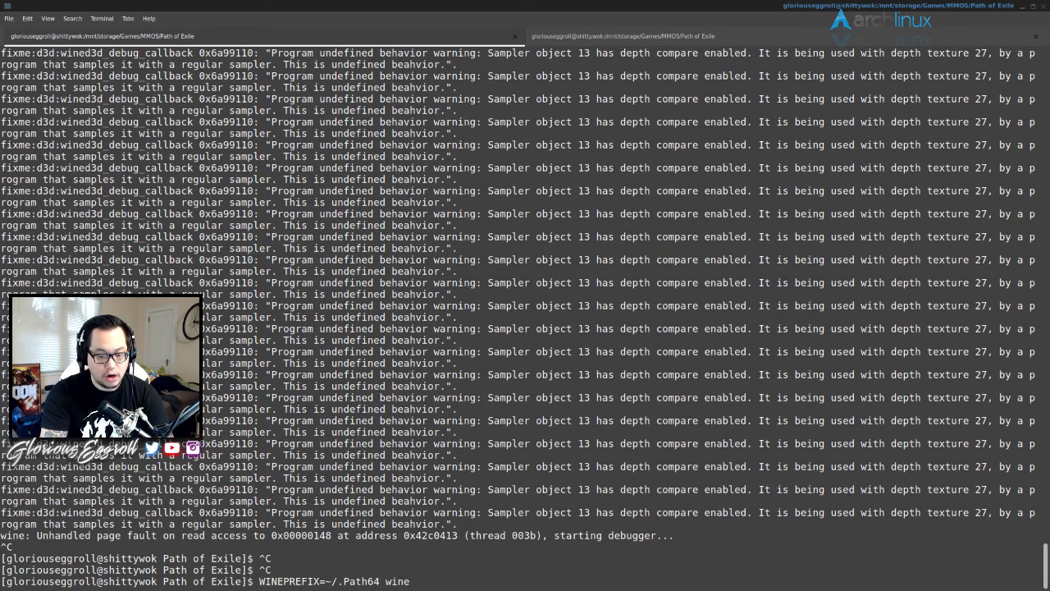
type("Client.exe ")
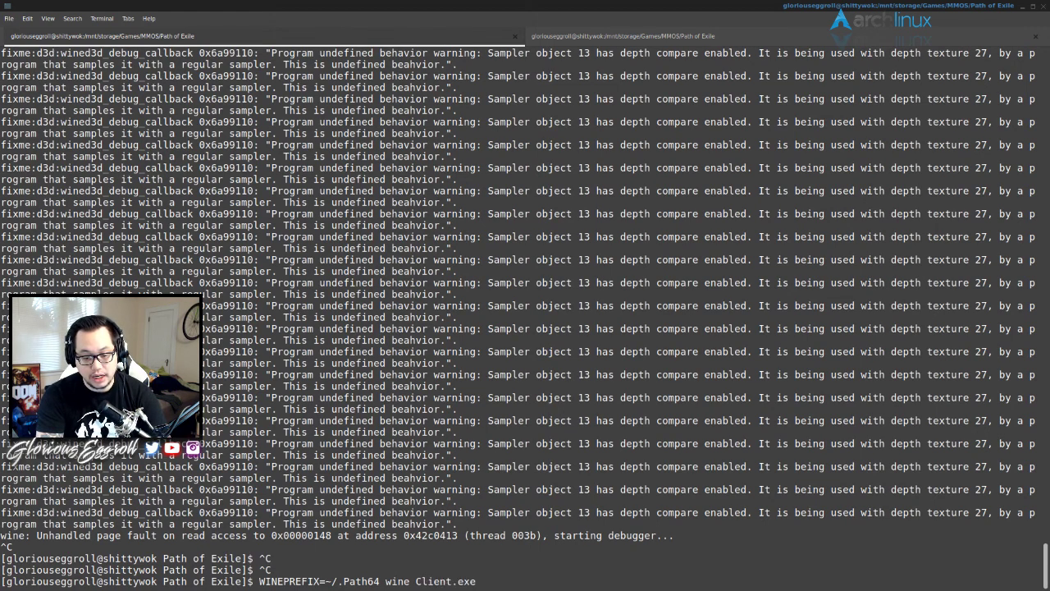
type("--")
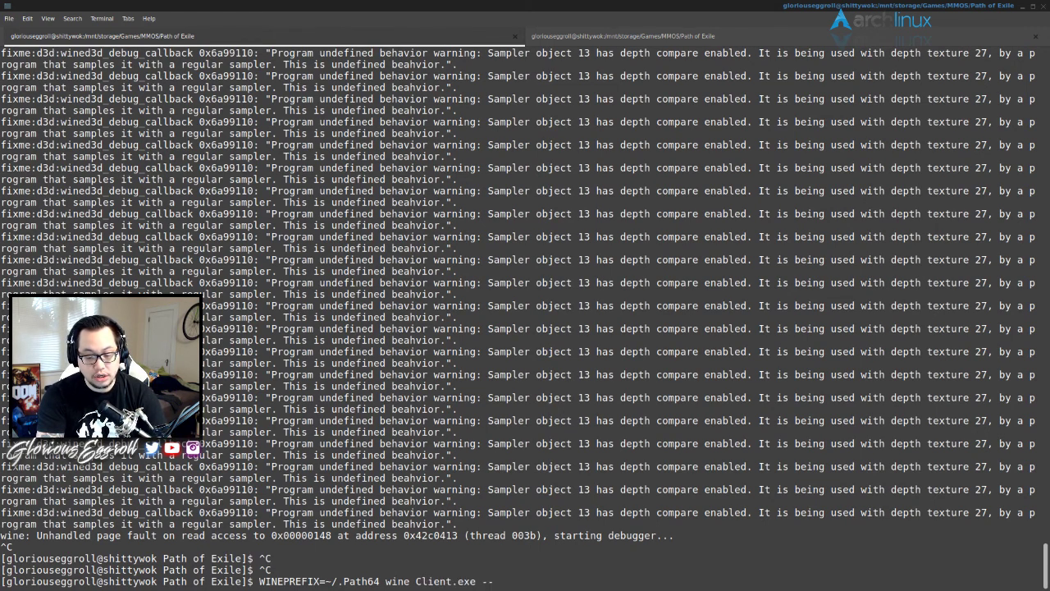
type("noasync")
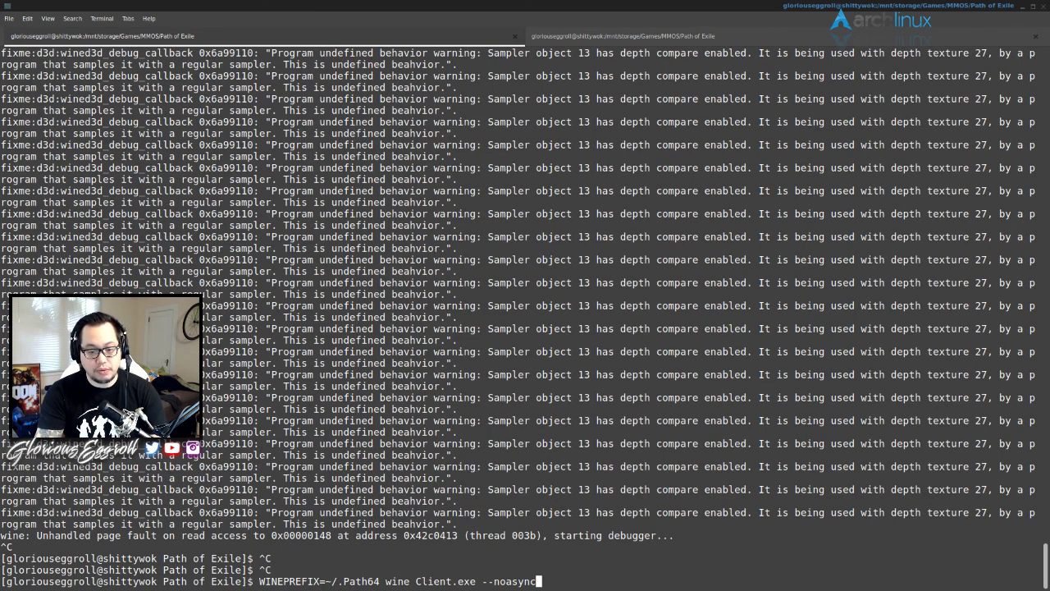
- Run WINEPREFIX=~/.Path64 wine Client.exe --noasync to reach the Texas (US) login screen
key("Return")
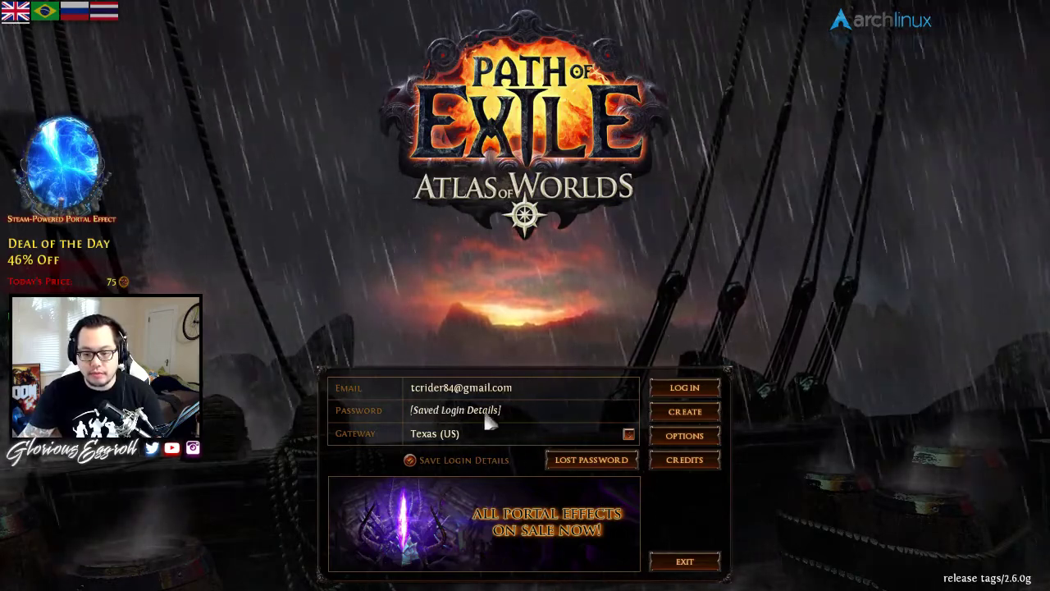
- In graphics options, set Low shadows and antialiasing Off, keeping 16x anisotropic filtering
left_click(684, 435)
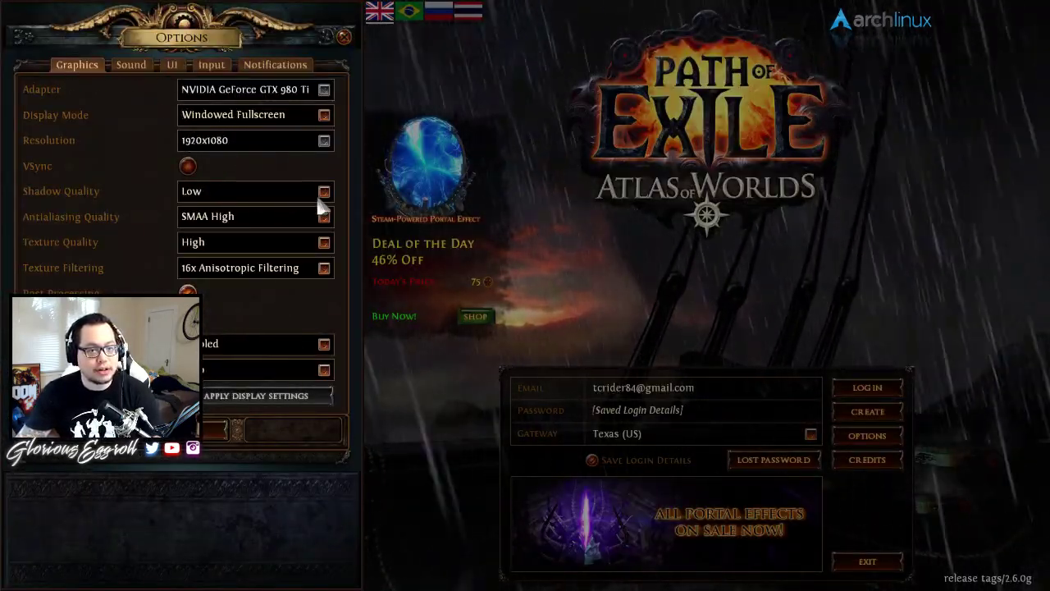
left_click(211, 190)
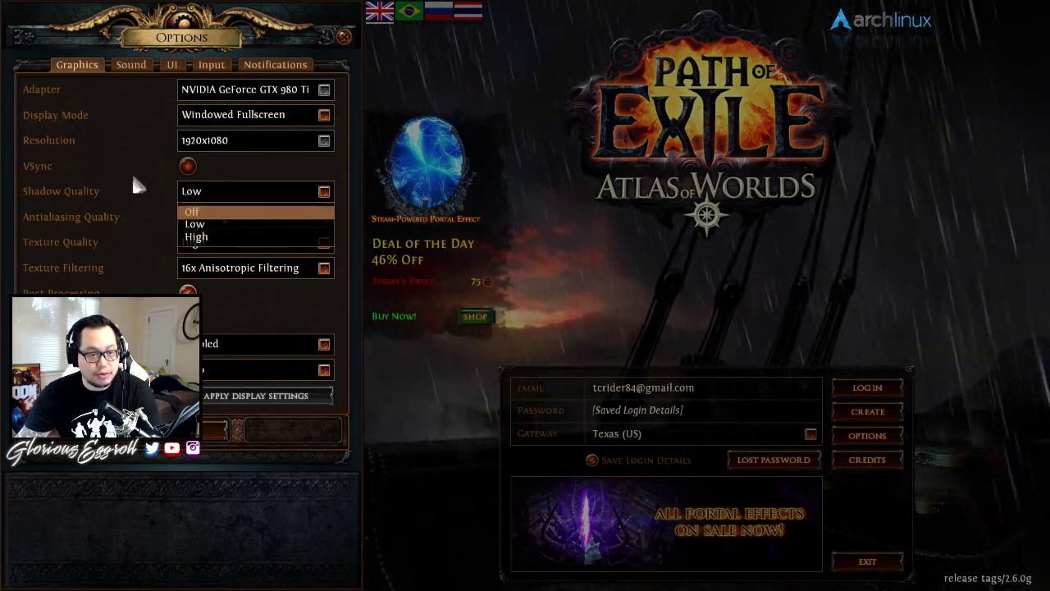
left_click(240, 169)
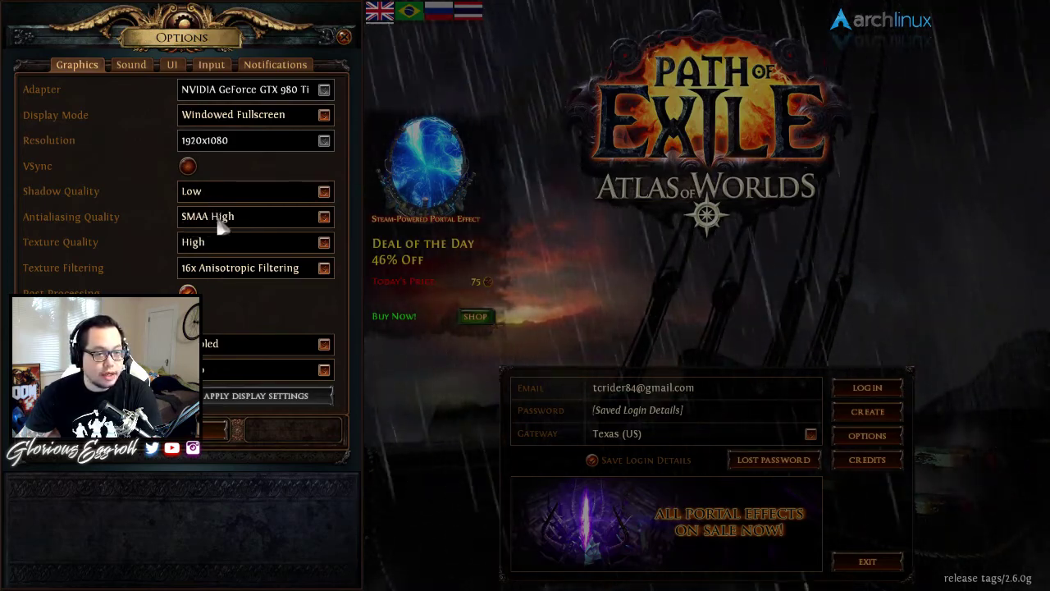
left_click(221, 217)
left_click(196, 237)
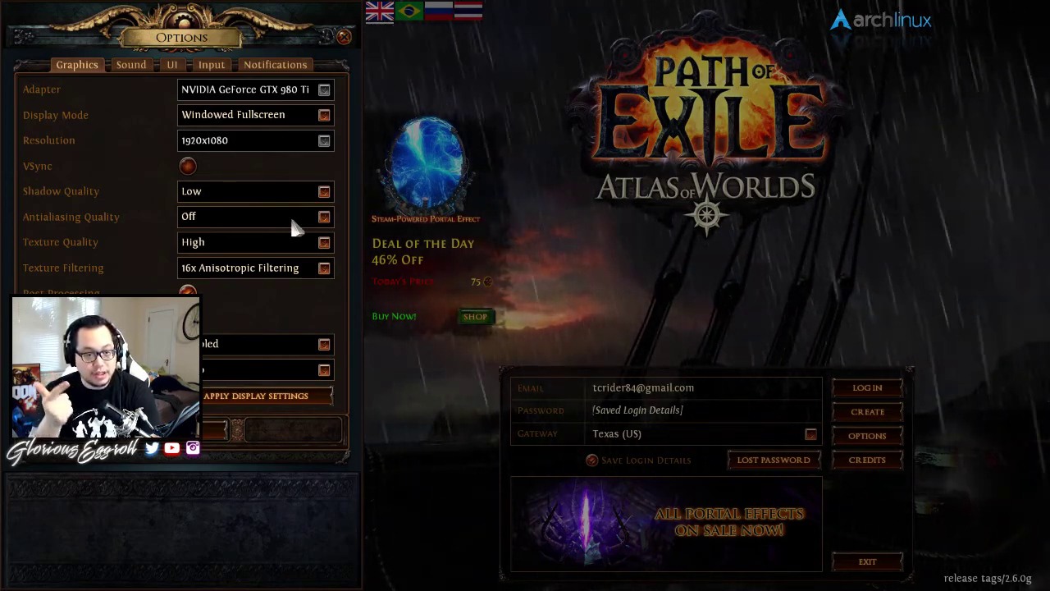
left_click(274, 274)
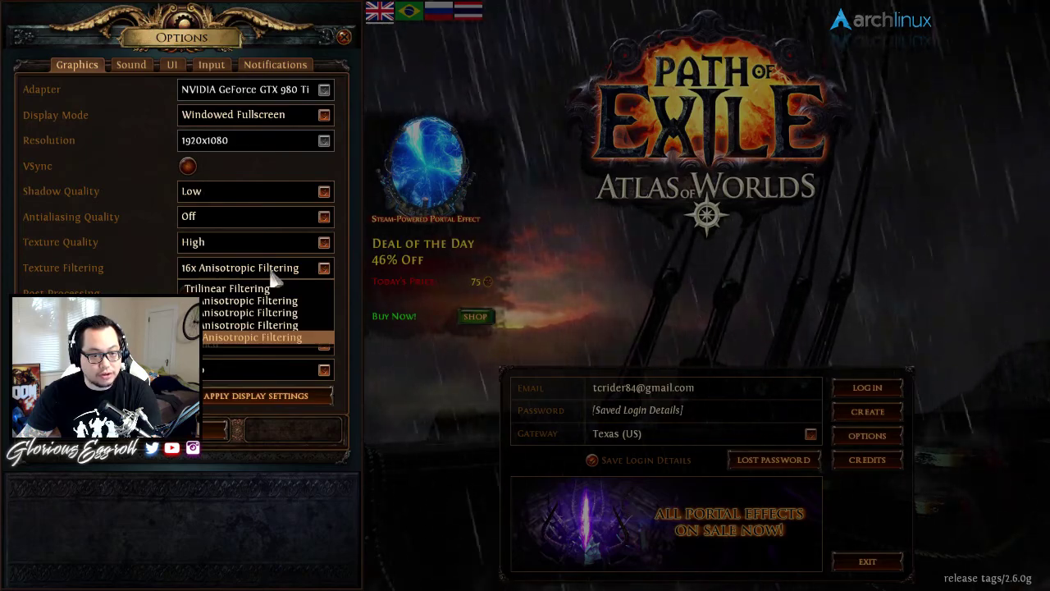
left_click(156, 271)
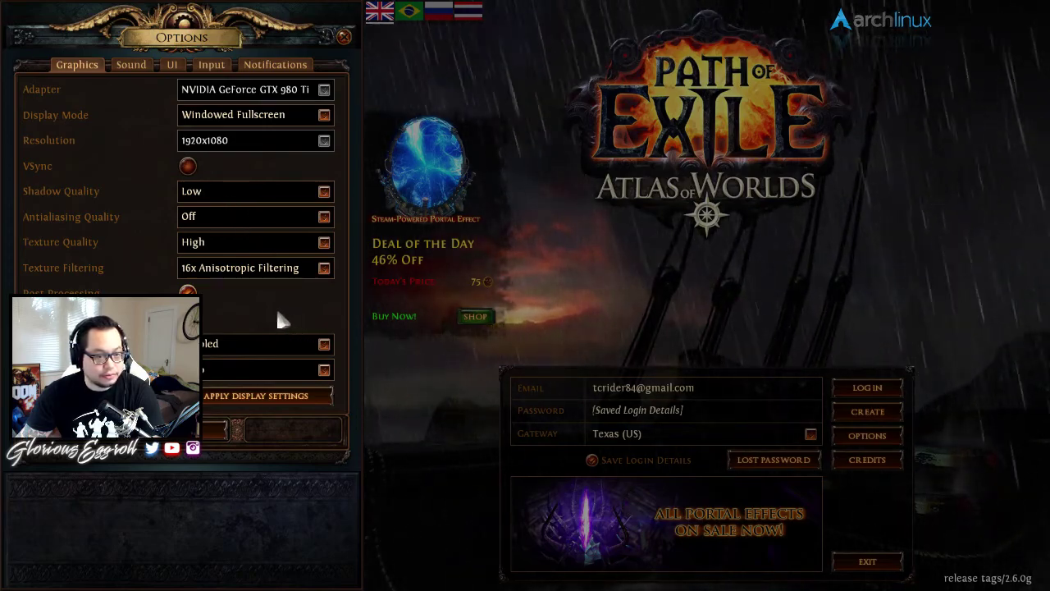
- Apply the Windowed Fullscreen 1920x1080 display settings and keep the changes
left_click(231, 371)
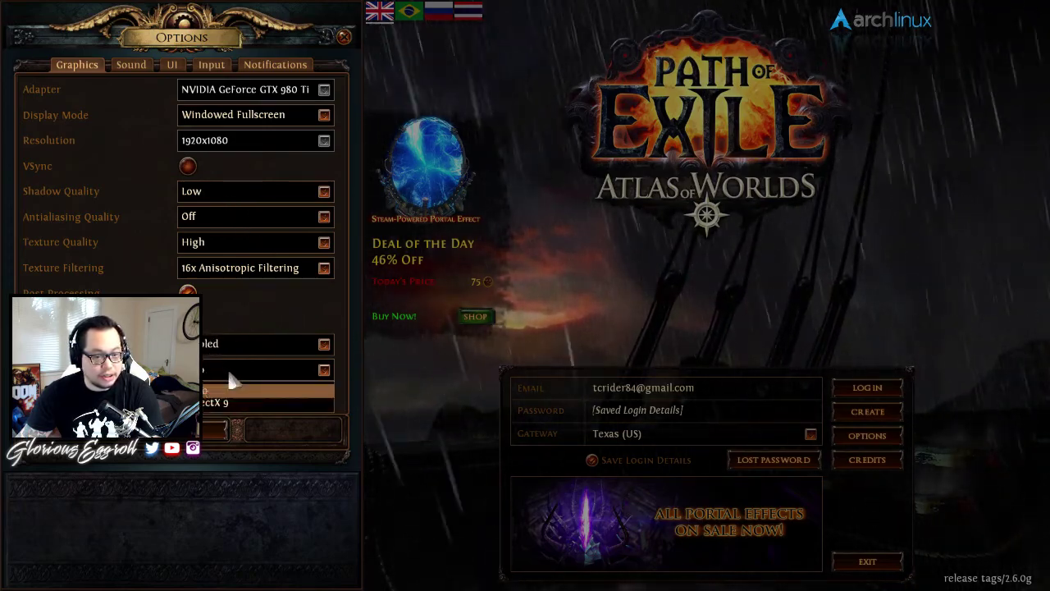
left_click(273, 309)
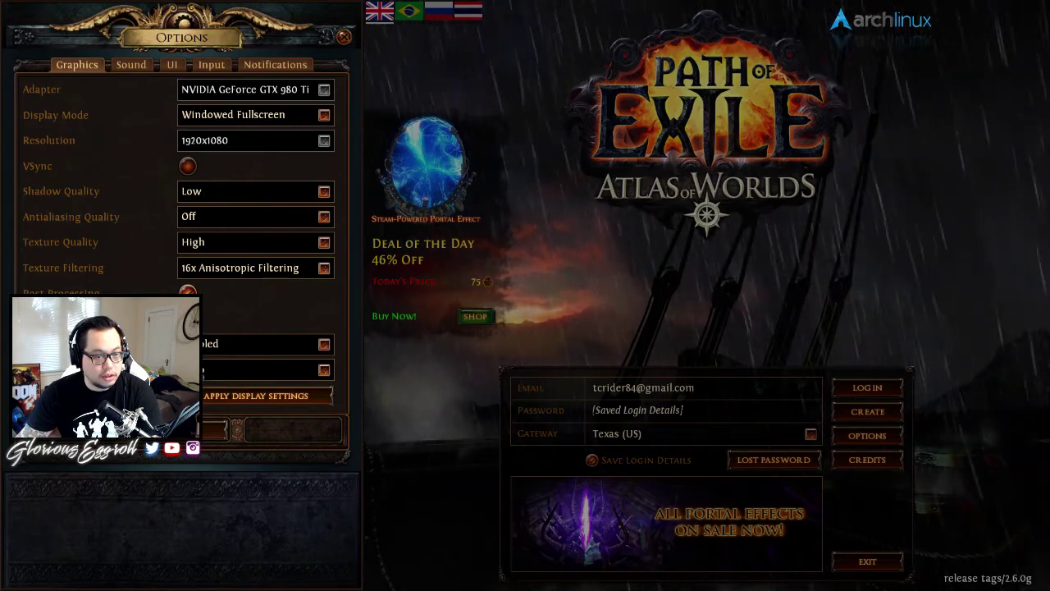
left_click(219, 339)
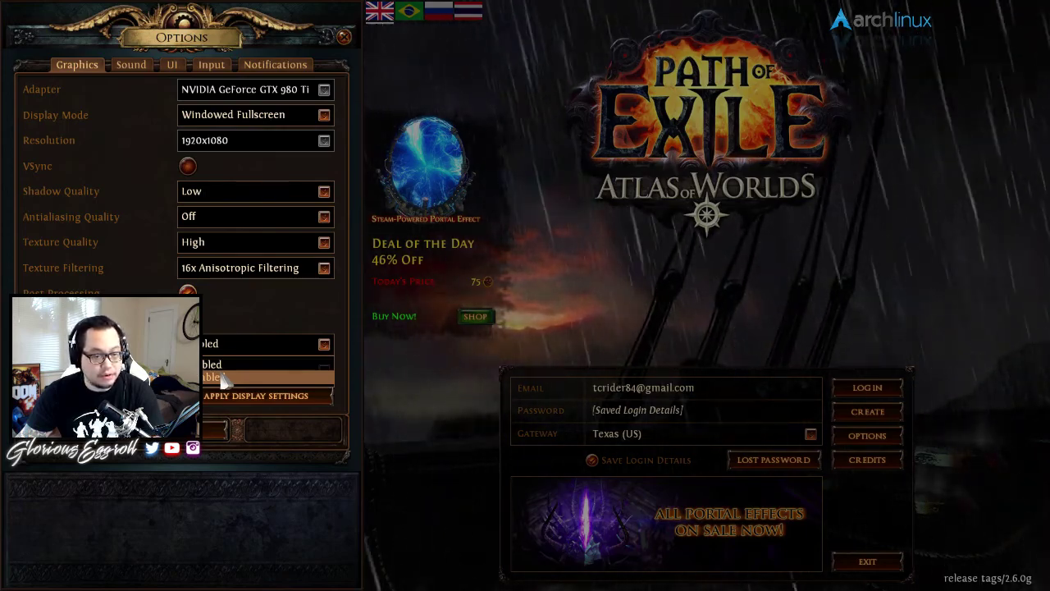
left_click(272, 293)
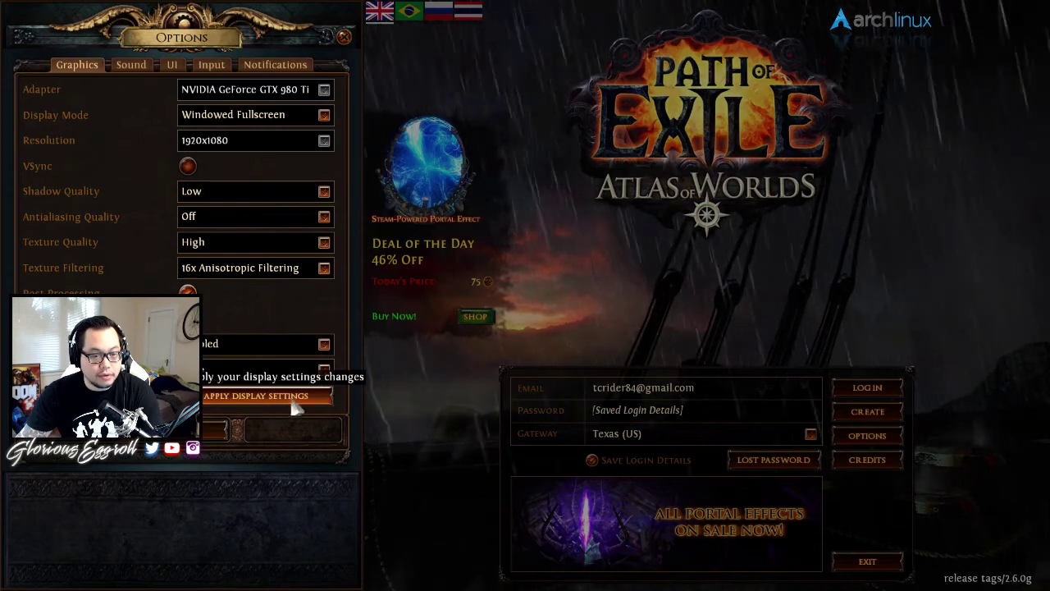
left_click(230, 396)
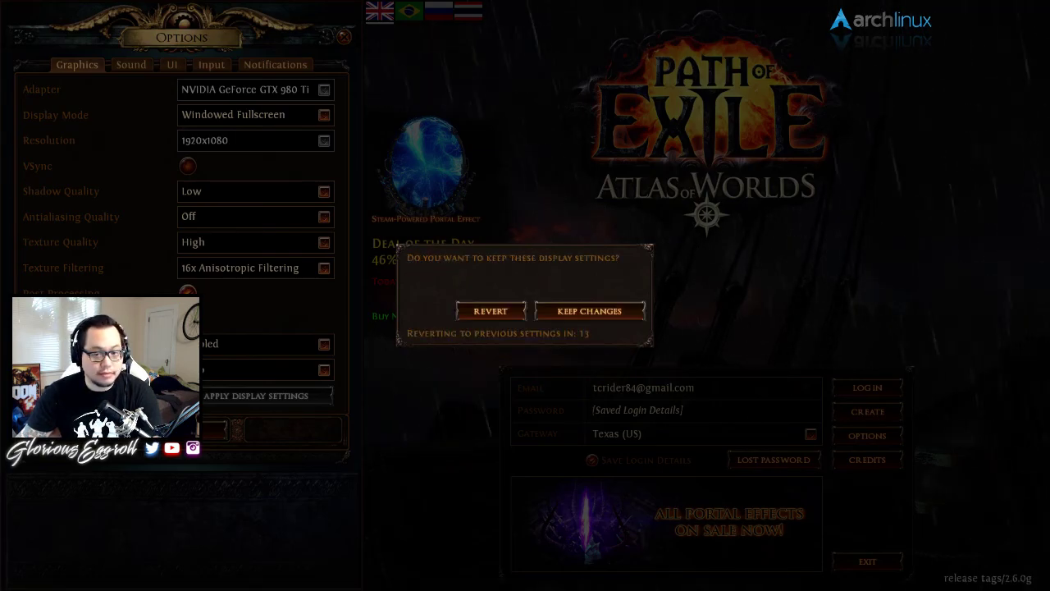
left_click(571, 315)
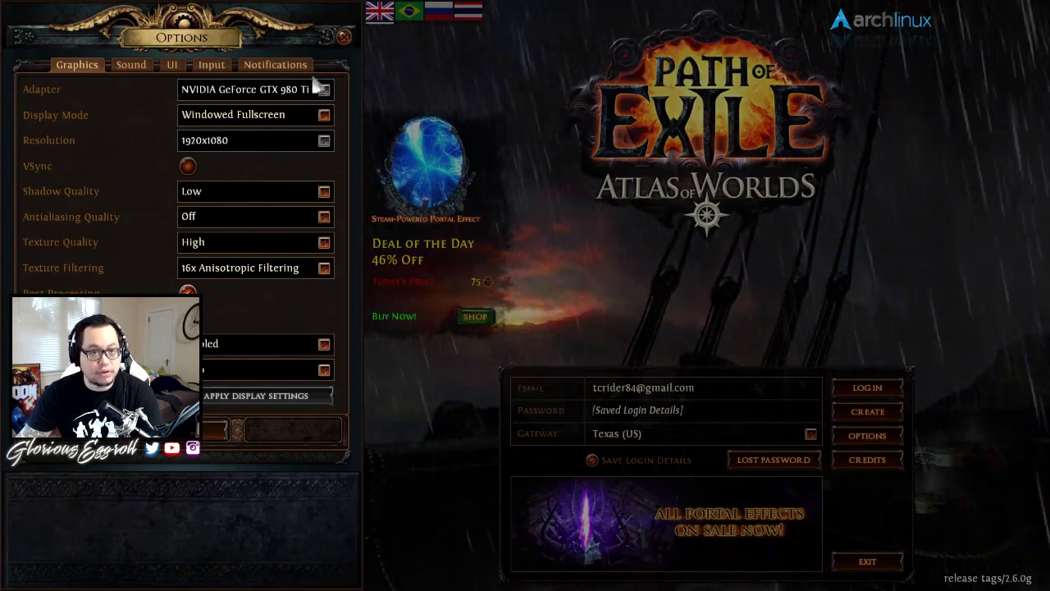
- Save the changed options and submit the account password to log in
left_click(342, 37)
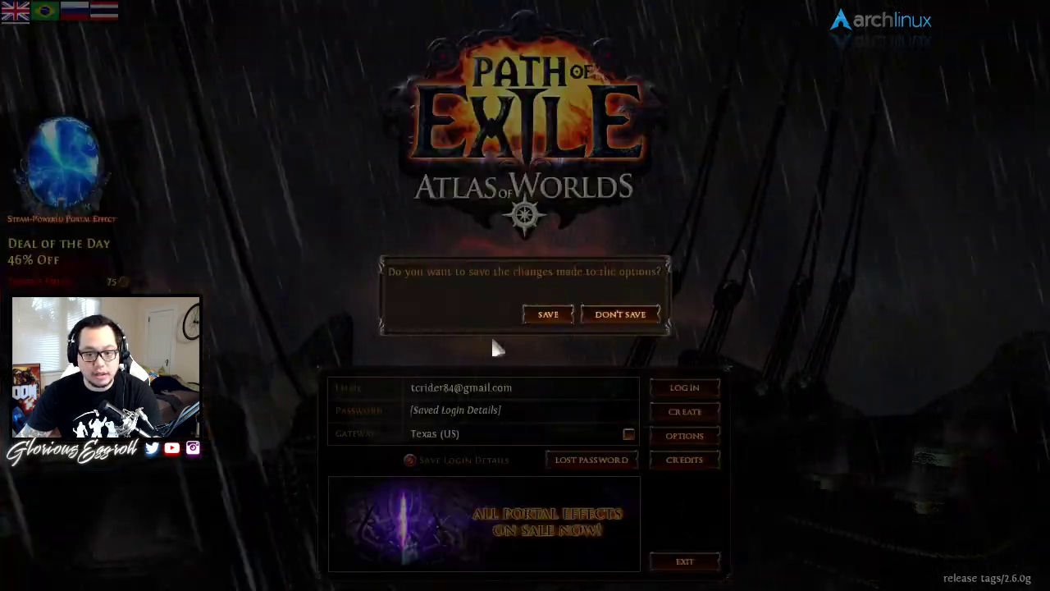
left_click(565, 317)
left_click(441, 406)
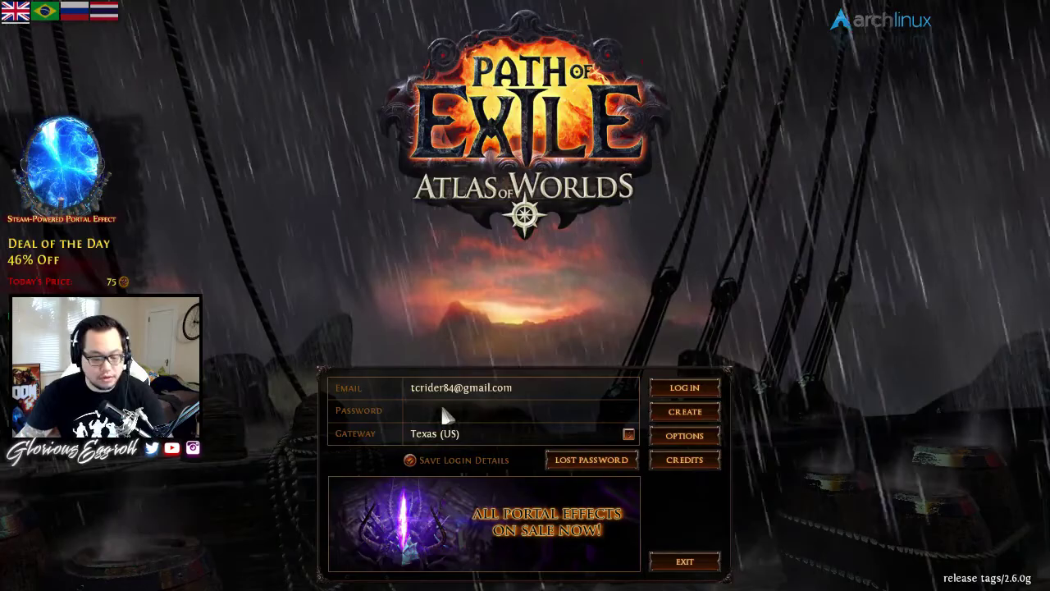
type("**********")
key("Return")
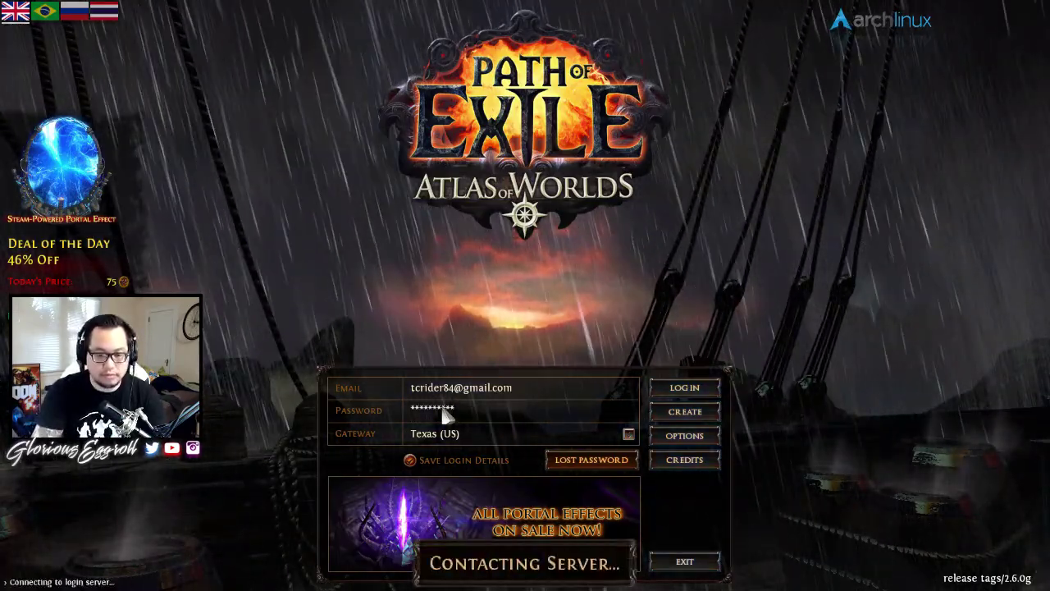
- Dismiss the wrong-password error, re-enter the account password, and log in
left_click(604, 307)
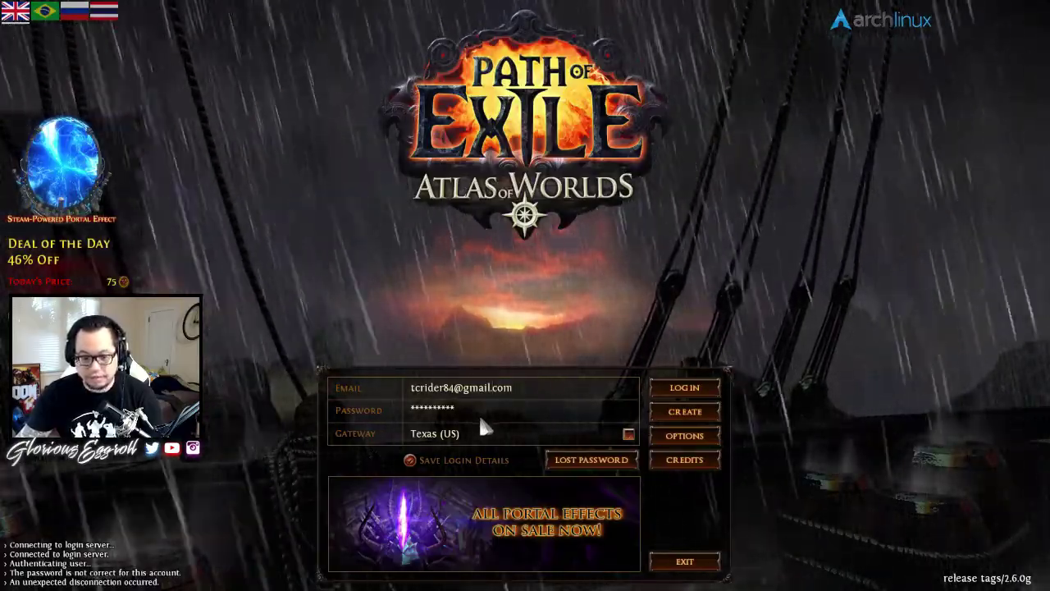
left_click(476, 402)
key("ctrl+a")
key("BackSpace")
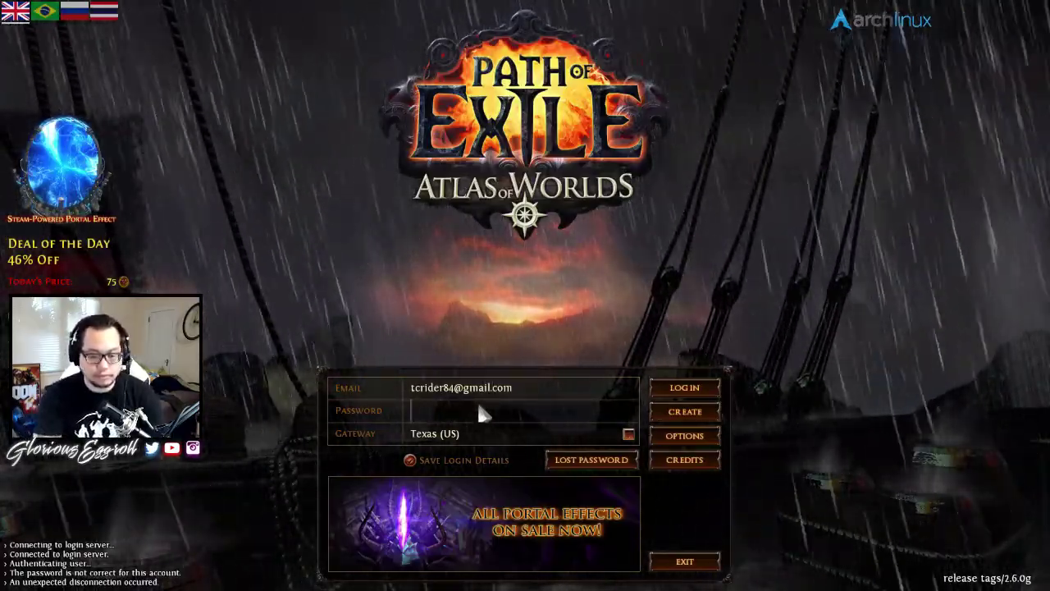
type("**********")
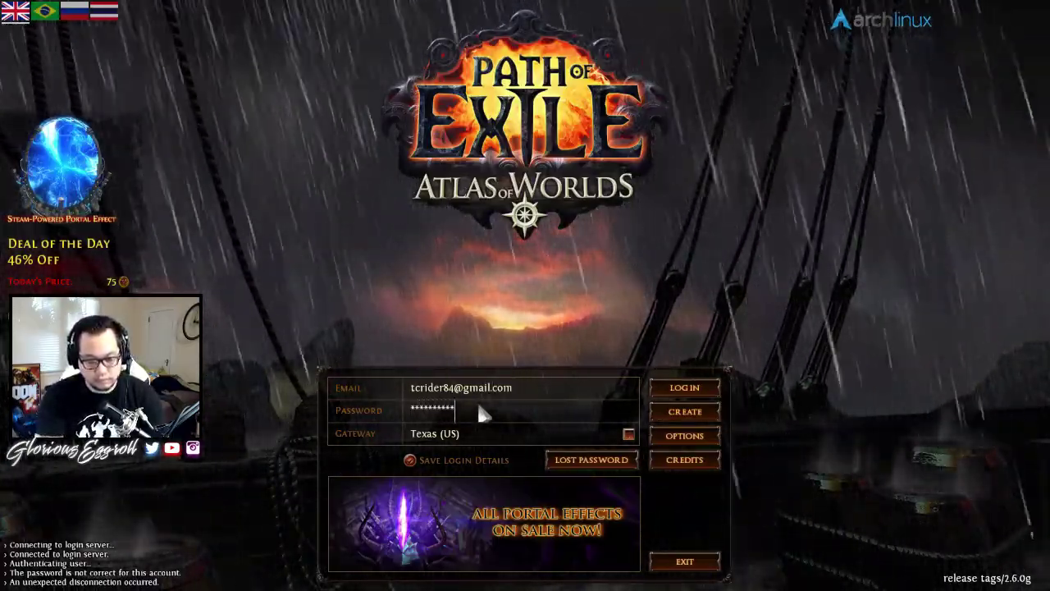
key("Return")
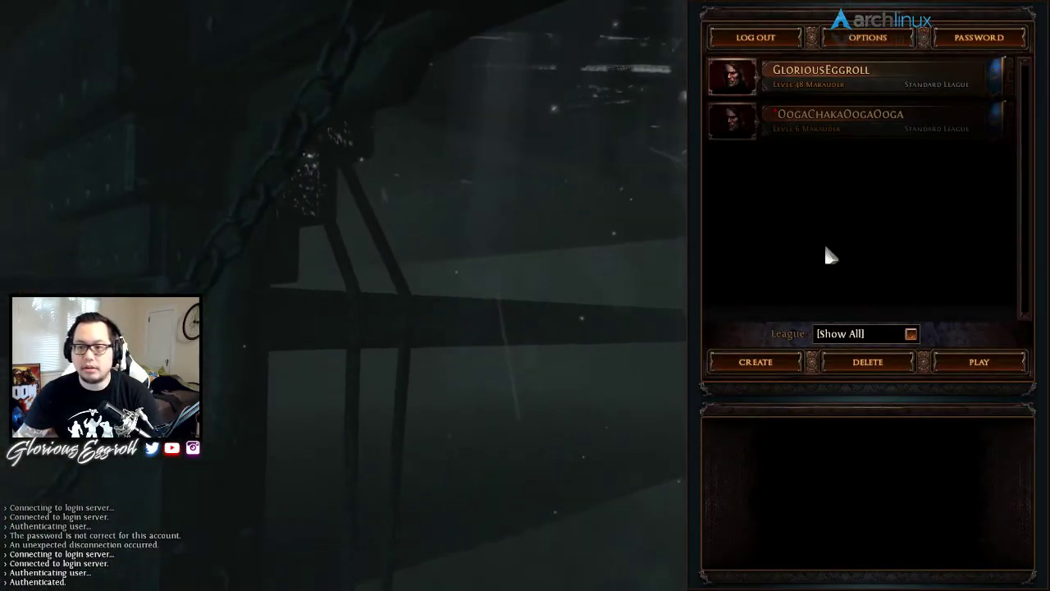
- Enter the game with the level 48 Marauder character
double_click(814, 79)
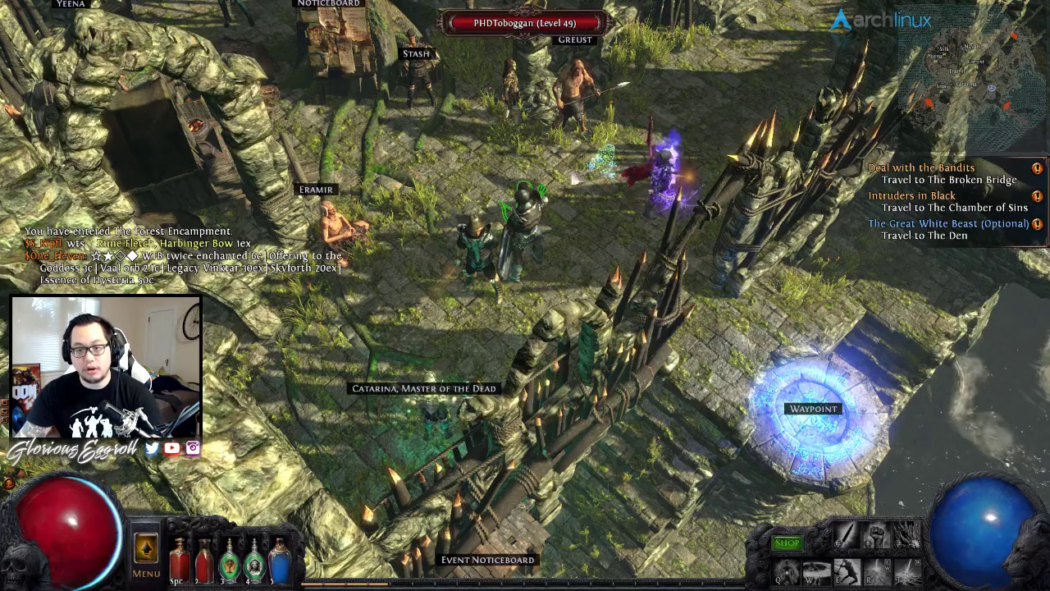
- Walk to the encampment Waypoint and travel to The Riverways
left_click(574, 86)
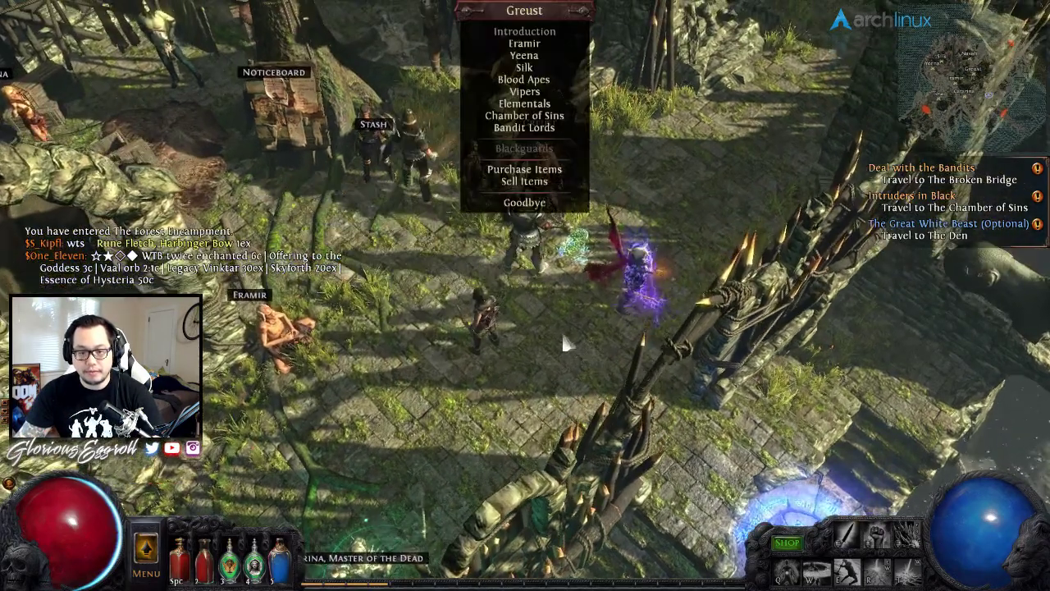
left_click(561, 331)
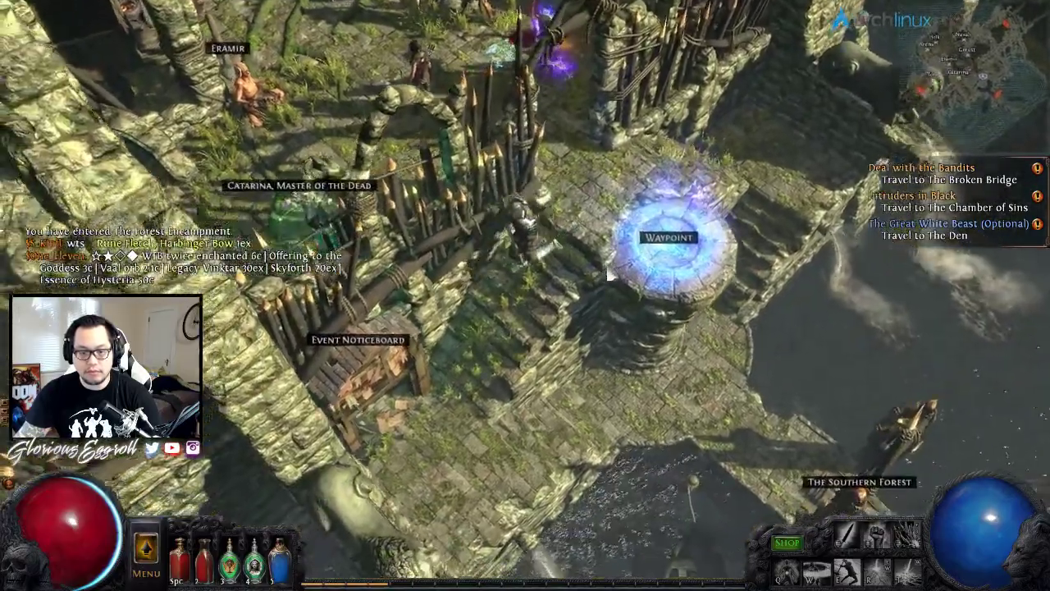
left_click(621, 234)
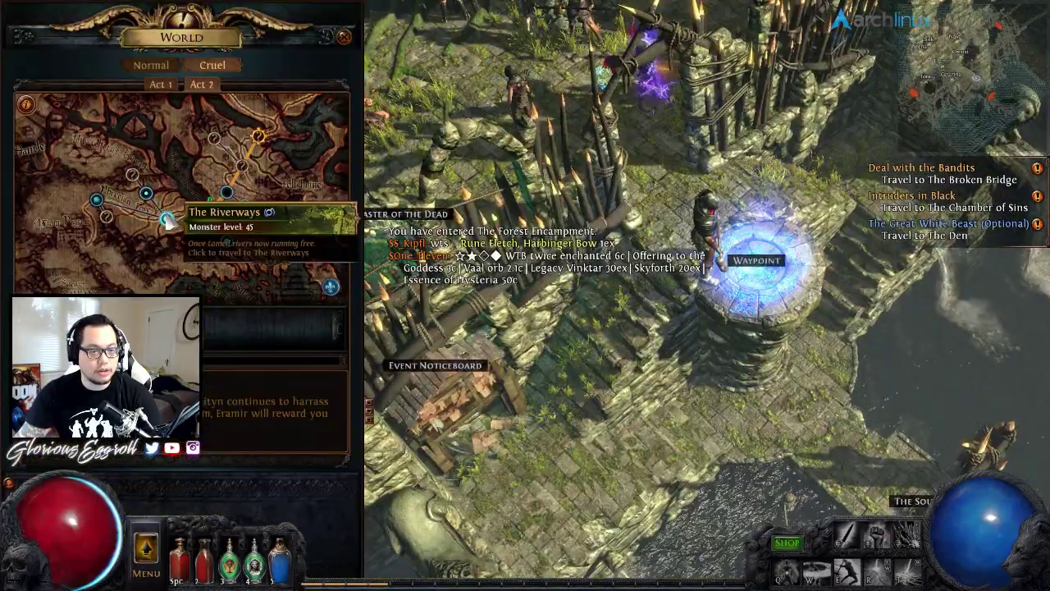
left_click(168, 220)
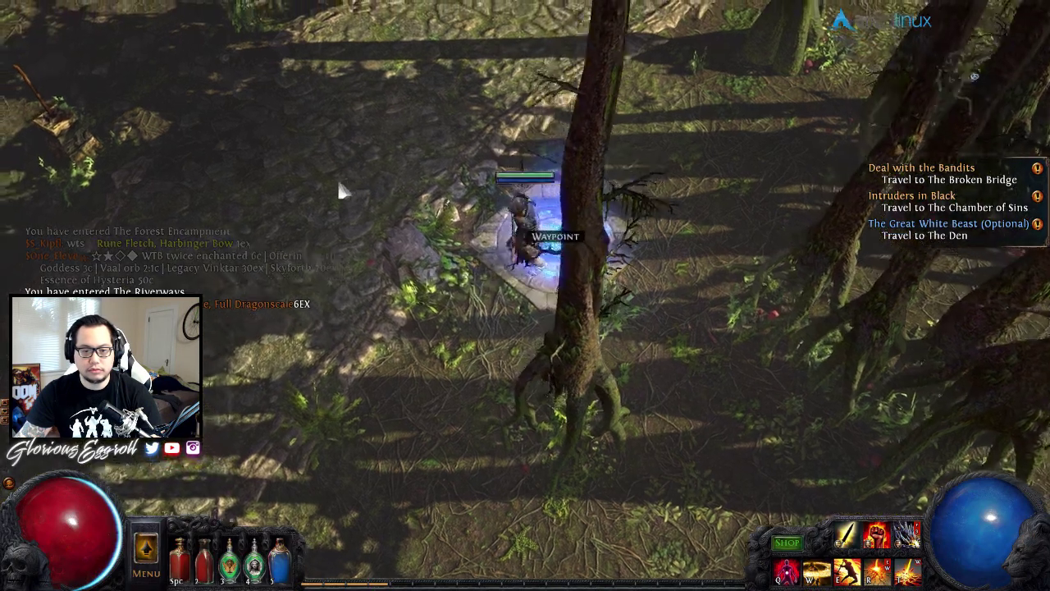
- Walk down the Riverways path and attack the first pack of red monsters
left_click(383, 359)
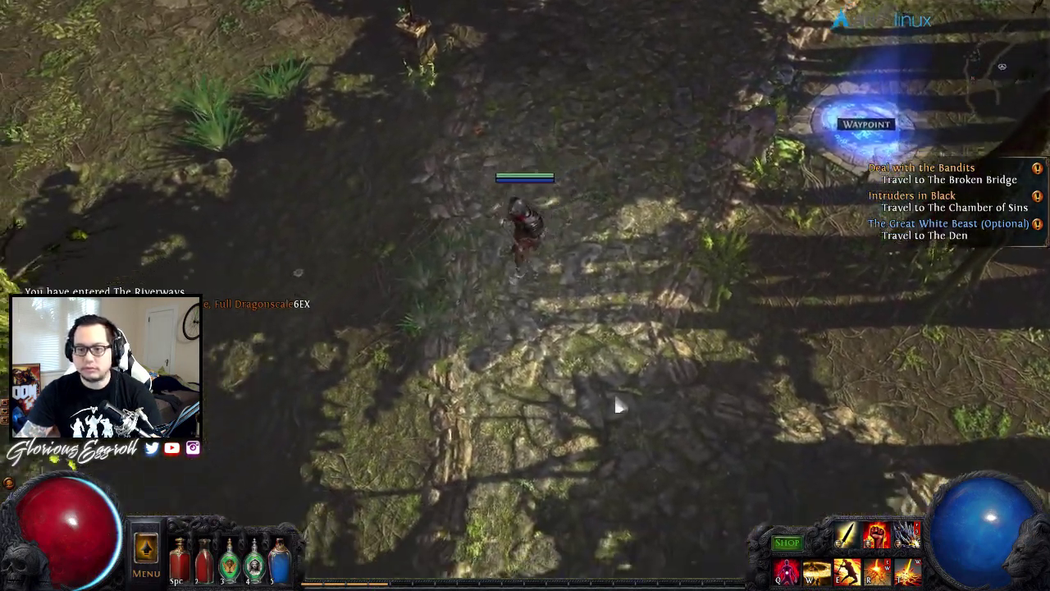
left_click(615, 405)
left_click(495, 430)
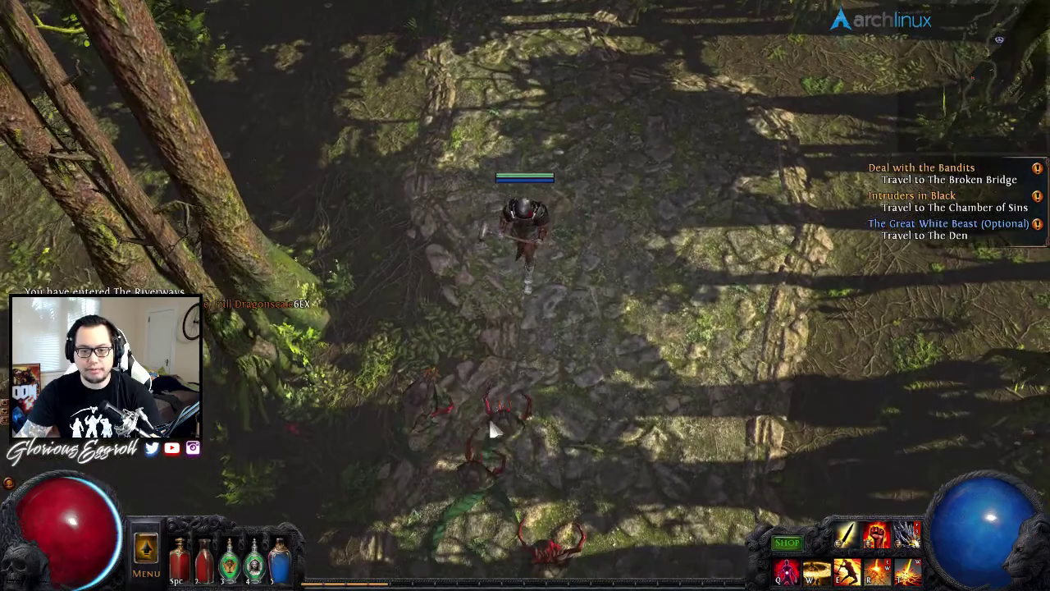
left_click(488, 417)
- Clear the pack of red and burning monsters along the Riverways path
left_click(502, 363)
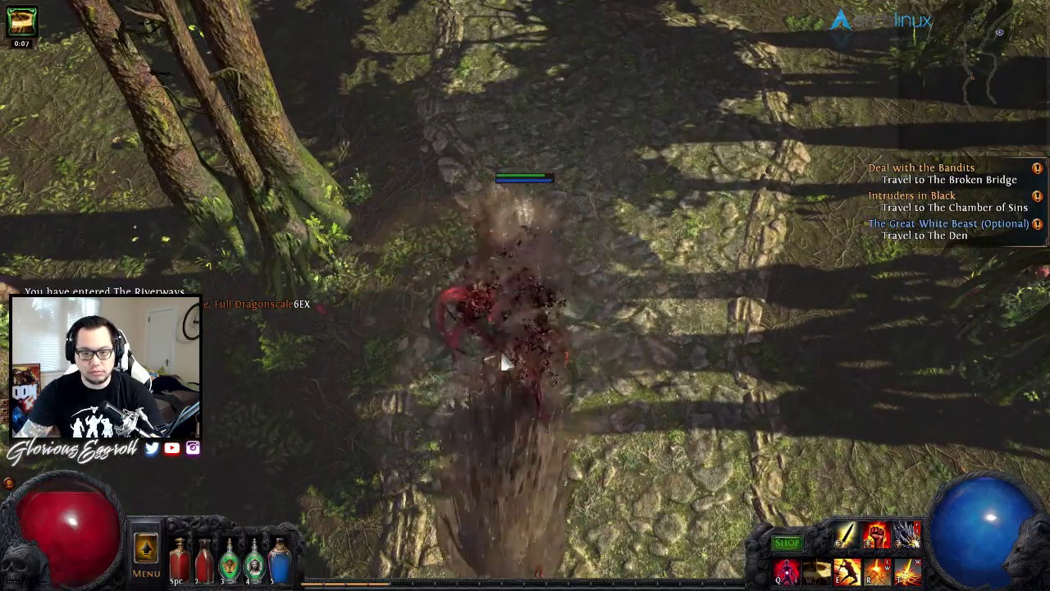
left_click(502, 364)
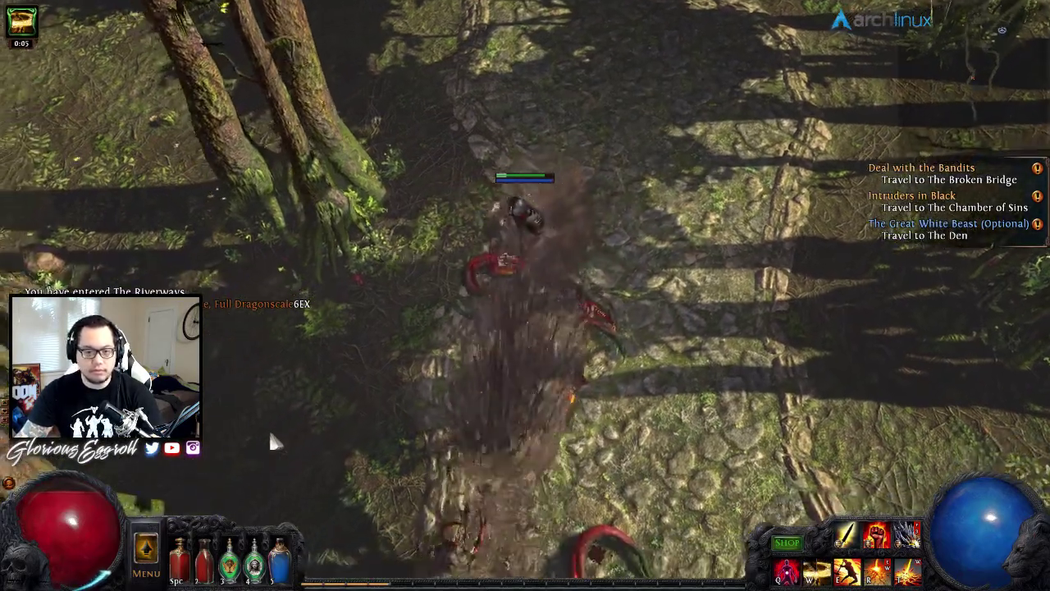
left_click(275, 443)
left_click(539, 460)
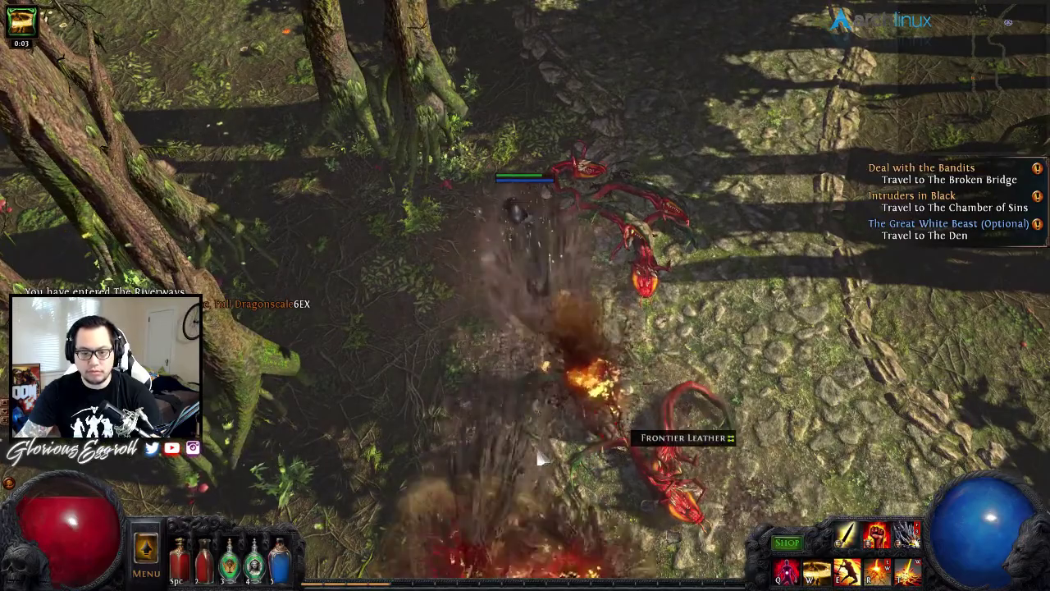
left_click(539, 460)
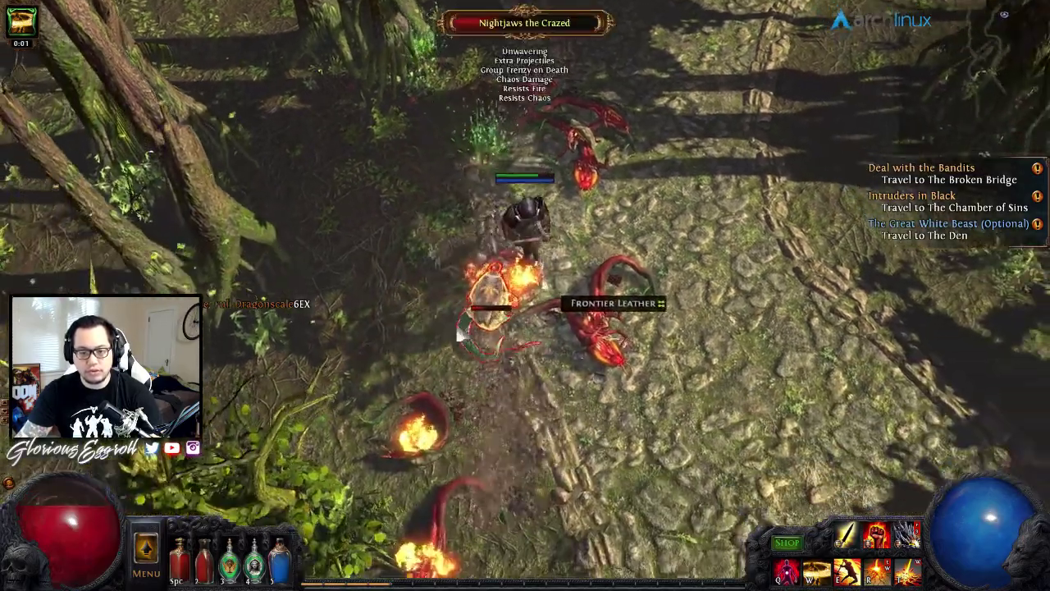
left_click(476, 352)
left_click(594, 436)
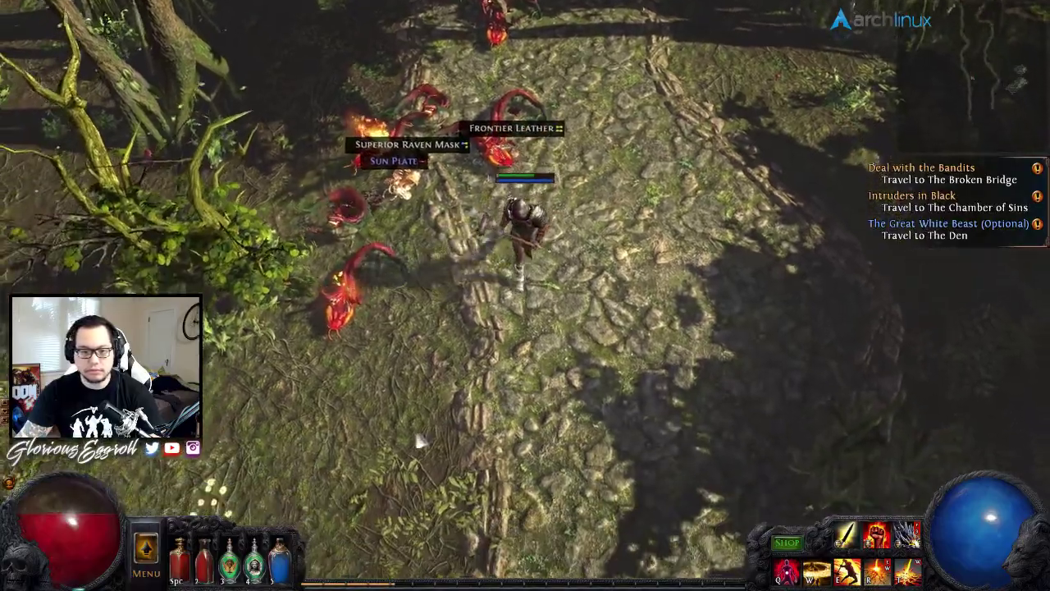
left_click(390, 389)
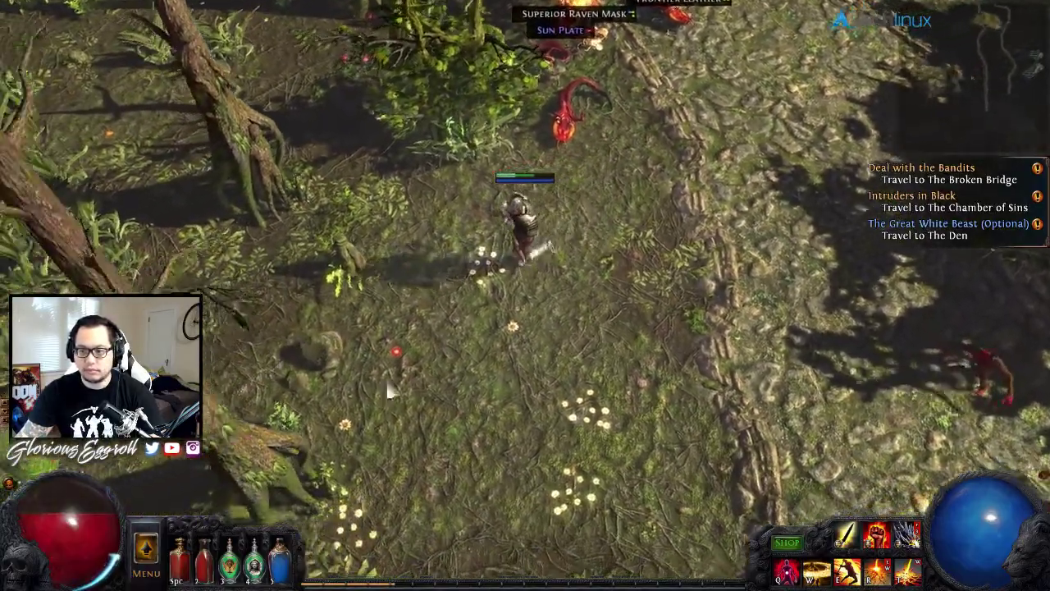
left_click(752, 363)
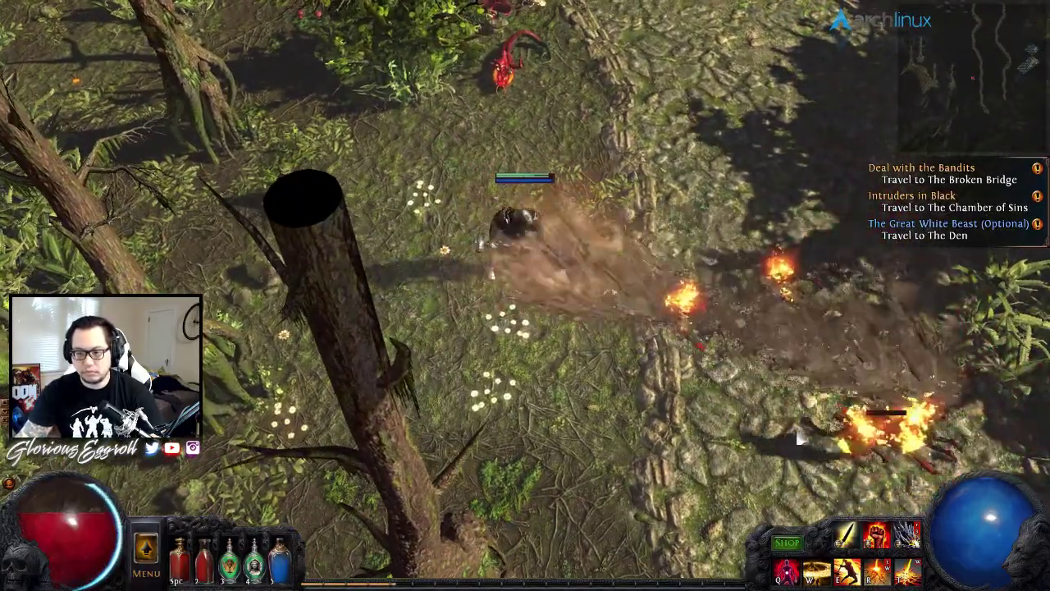
left_click(794, 347)
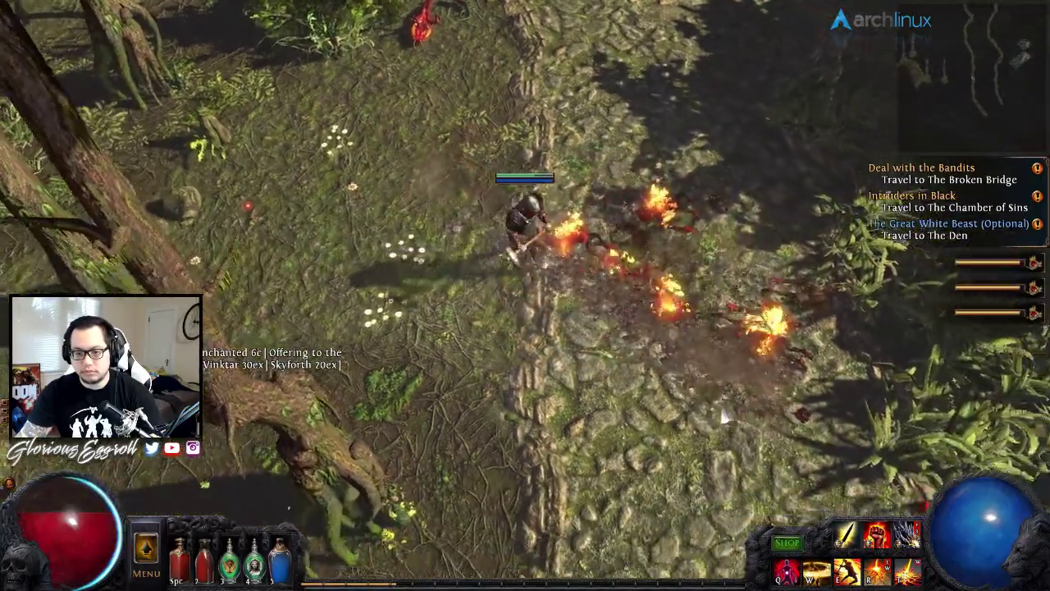
left_click(724, 417)
left_click(768, 367)
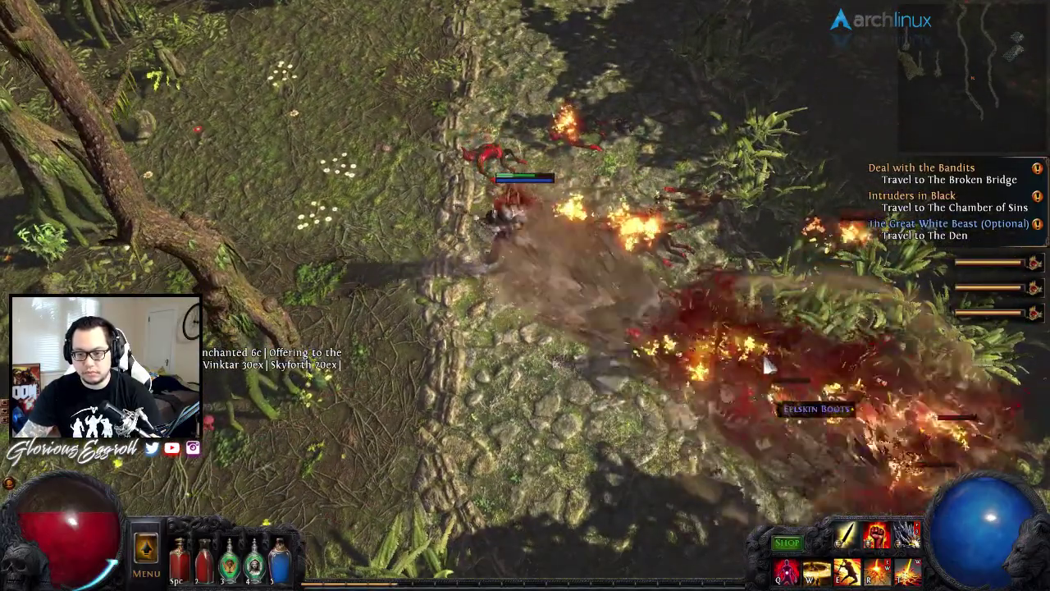
left_click(601, 400)
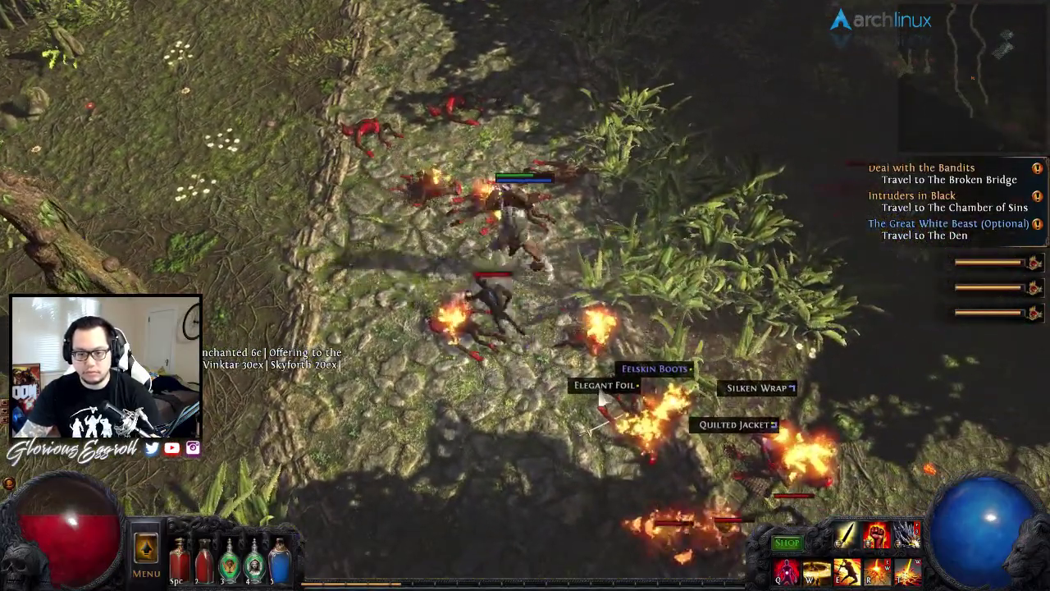
left_click(603, 402)
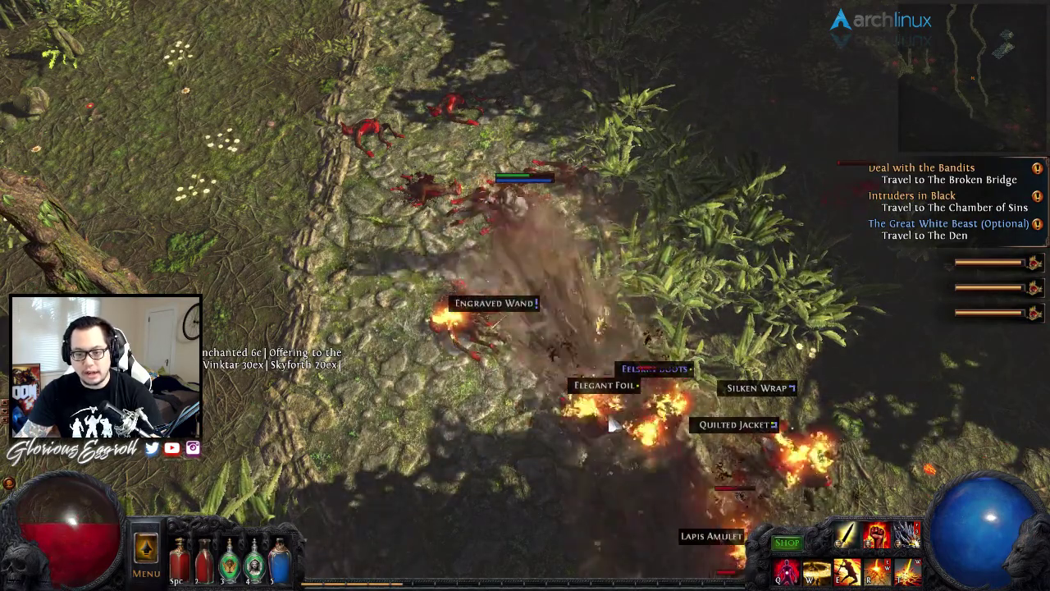
- Kill the Stygian Ape, then slay the Dreaddrool further down the path
left_click(437, 458)
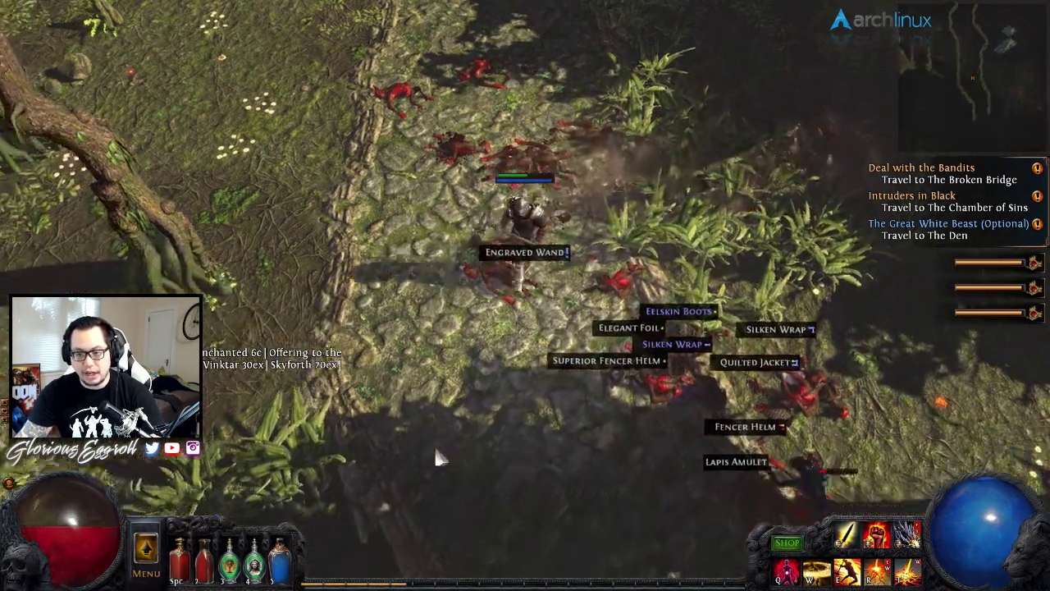
left_click(599, 414)
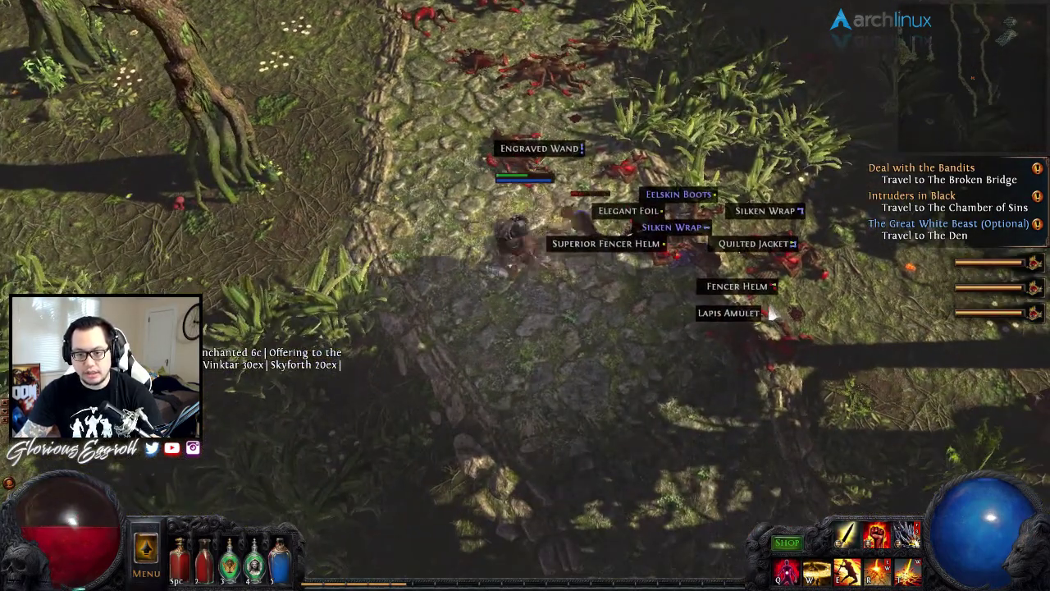
left_click(753, 447)
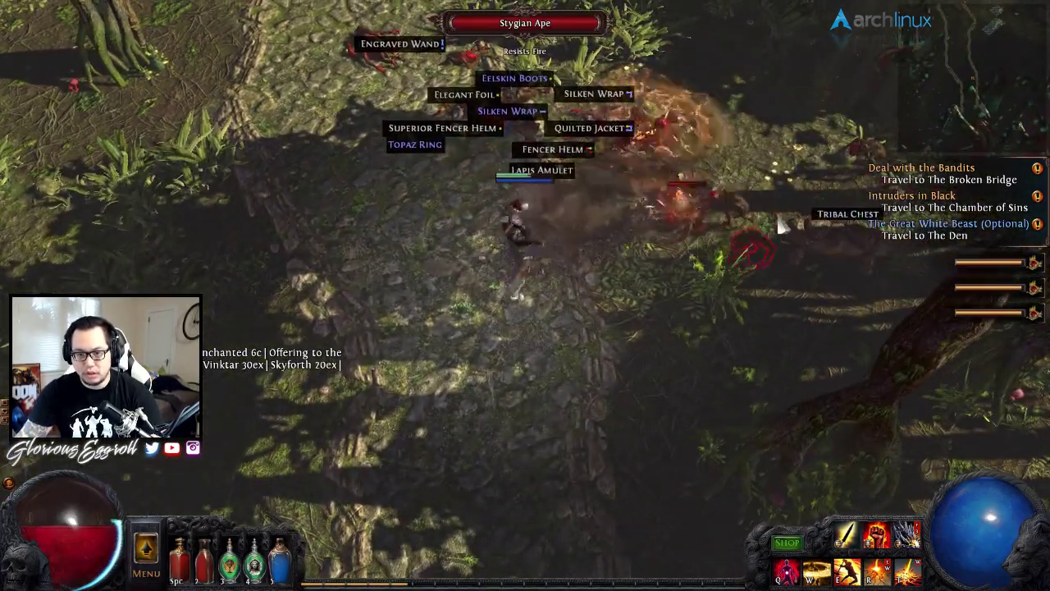
left_click(780, 221)
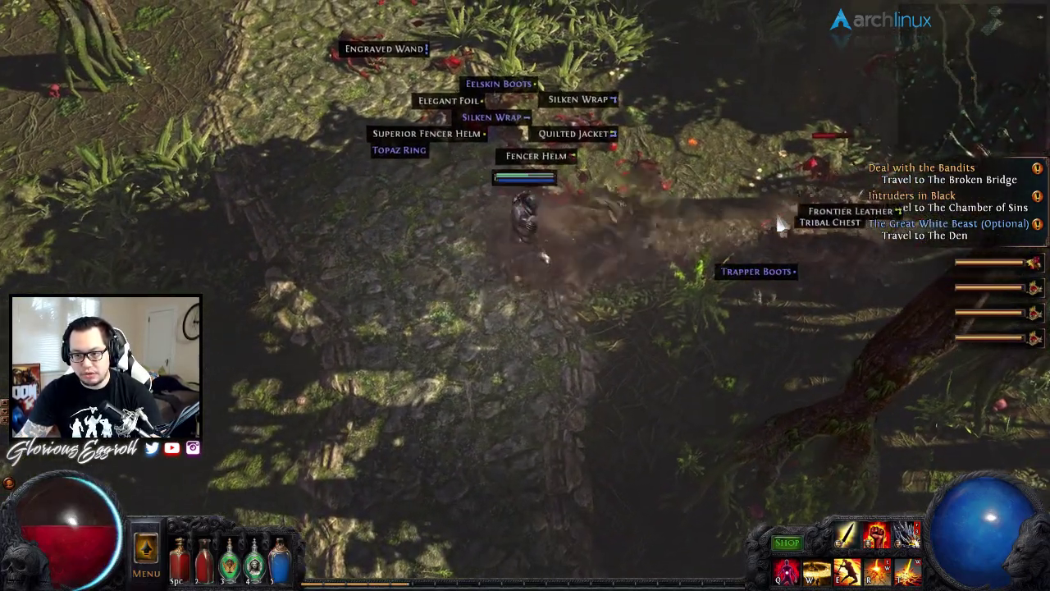
left_click(780, 221)
left_click(415, 429)
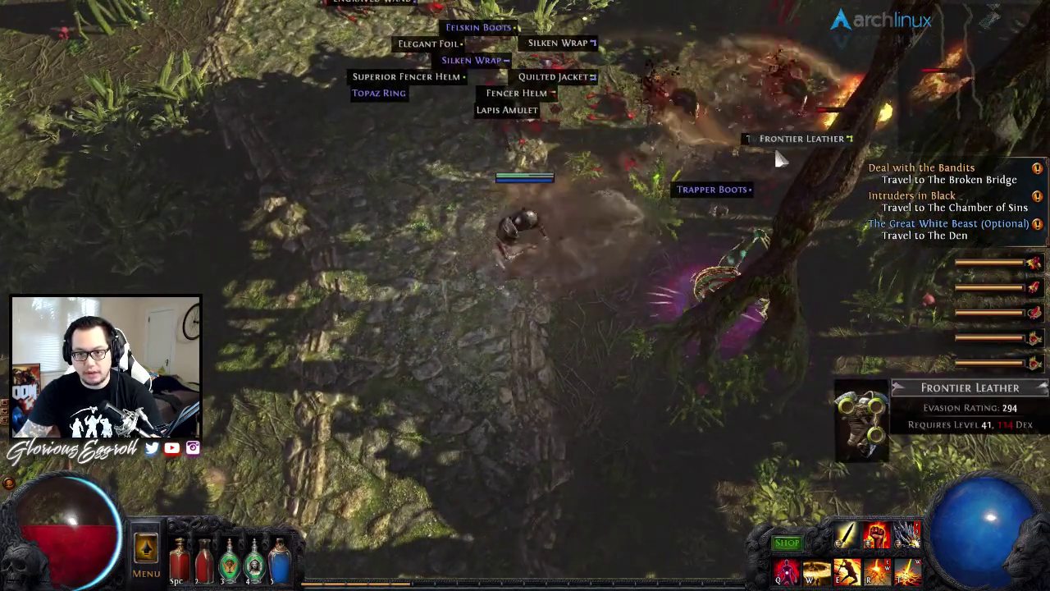
left_click(696, 283)
left_click(694, 277)
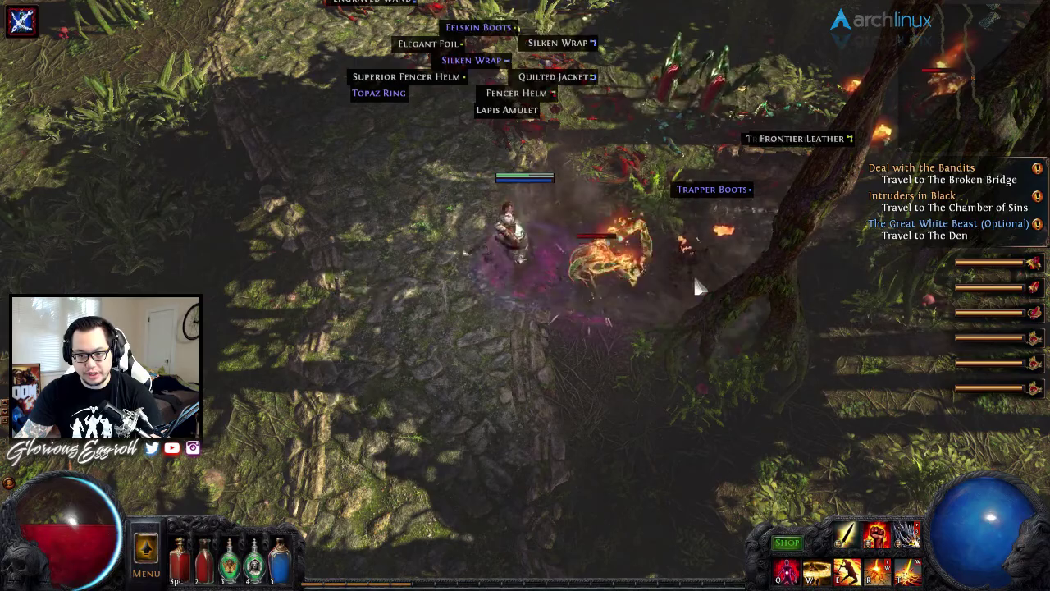
left_click(632, 284)
left_click(630, 282)
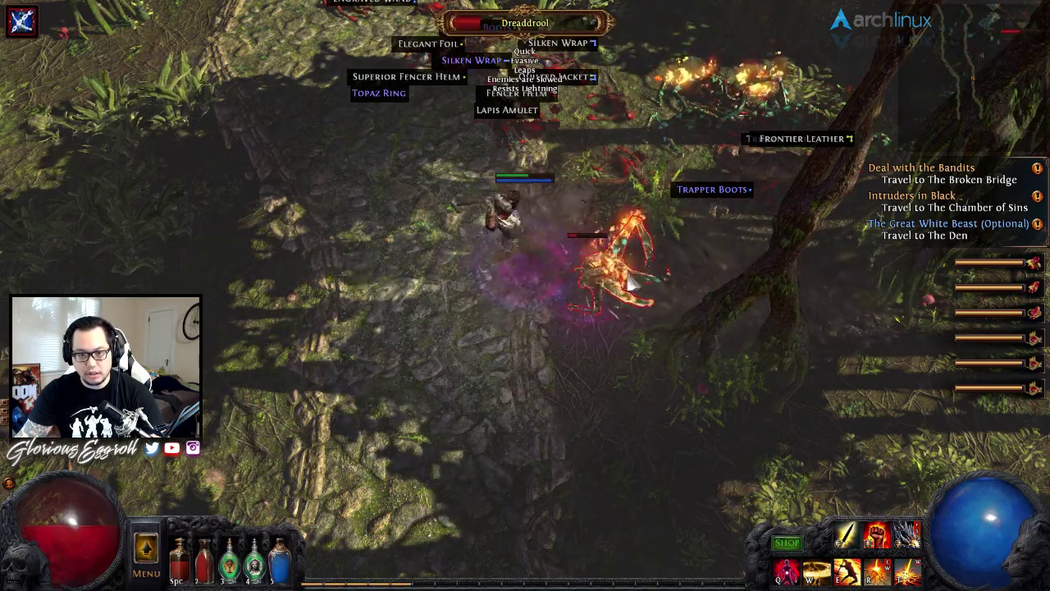
- Walk through the forest, attack a Murk Fiend, and reach the Tribal Chest
left_click(371, 385)
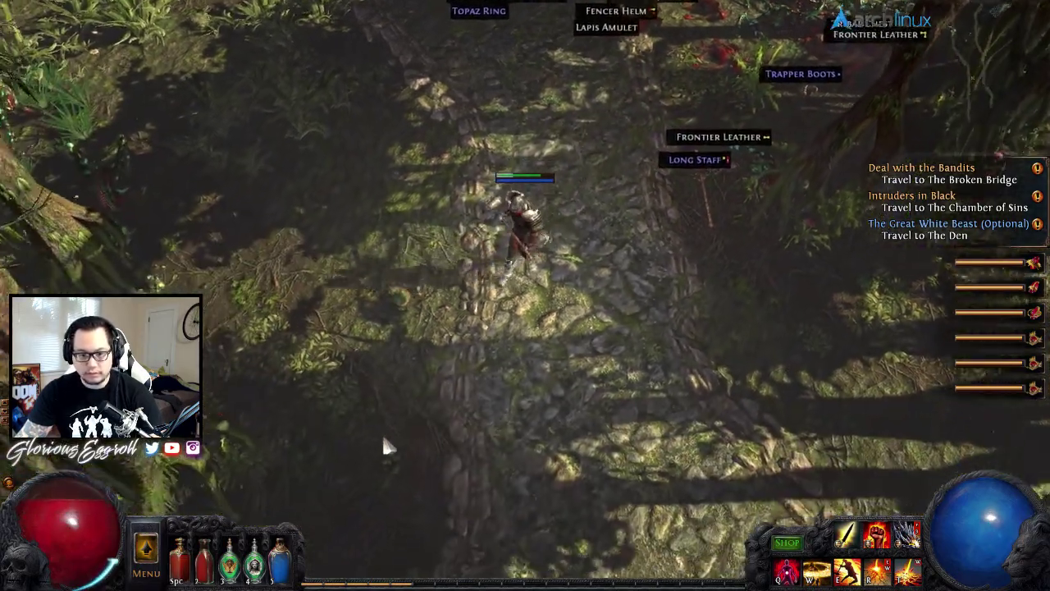
left_click(511, 465)
left_click(368, 409)
left_click(376, 97)
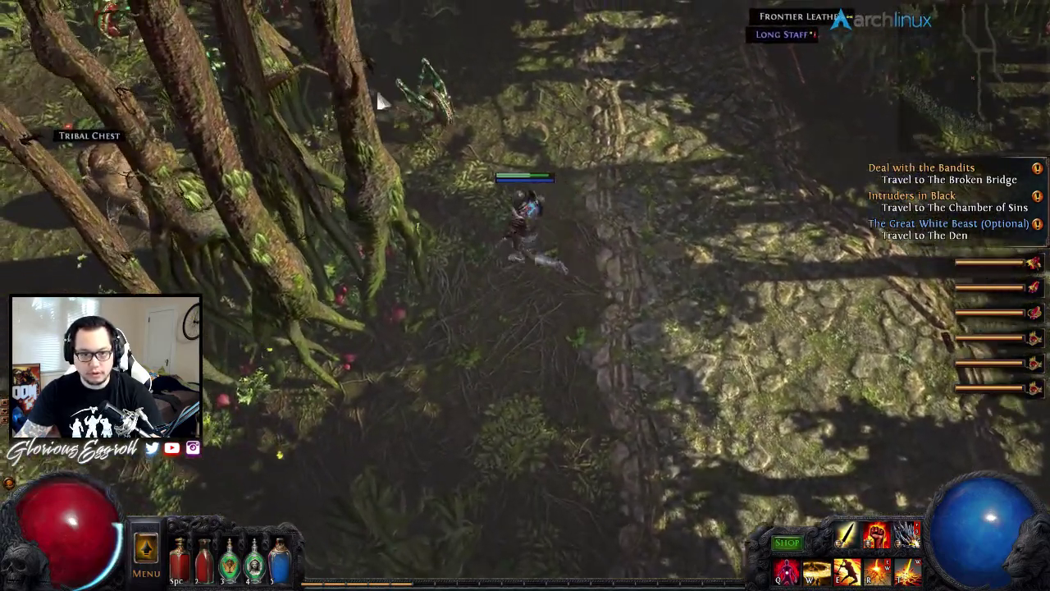
left_click(392, 108)
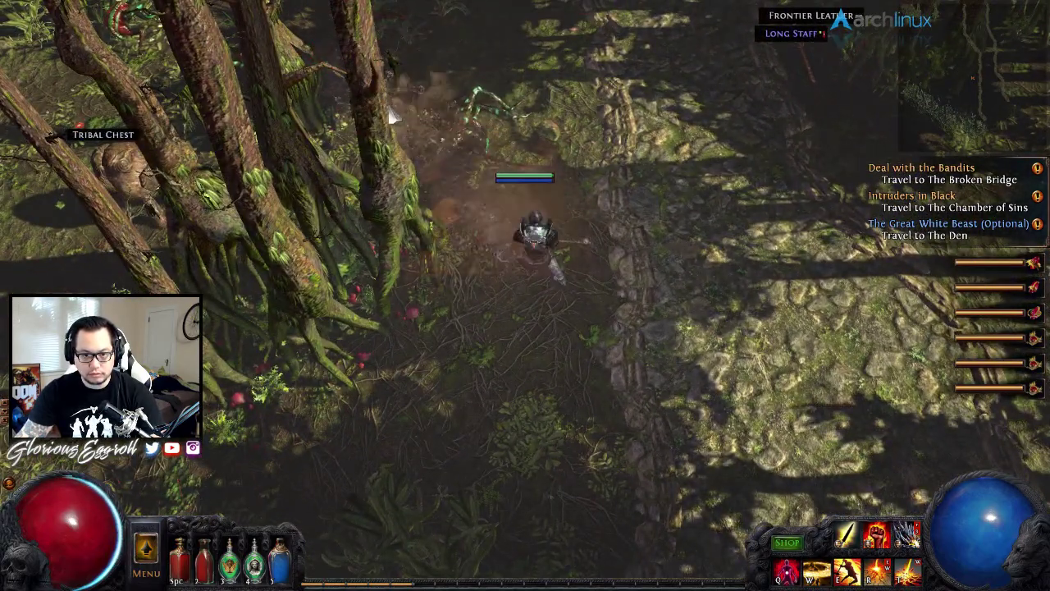
left_click(628, 446)
left_click(340, 412)
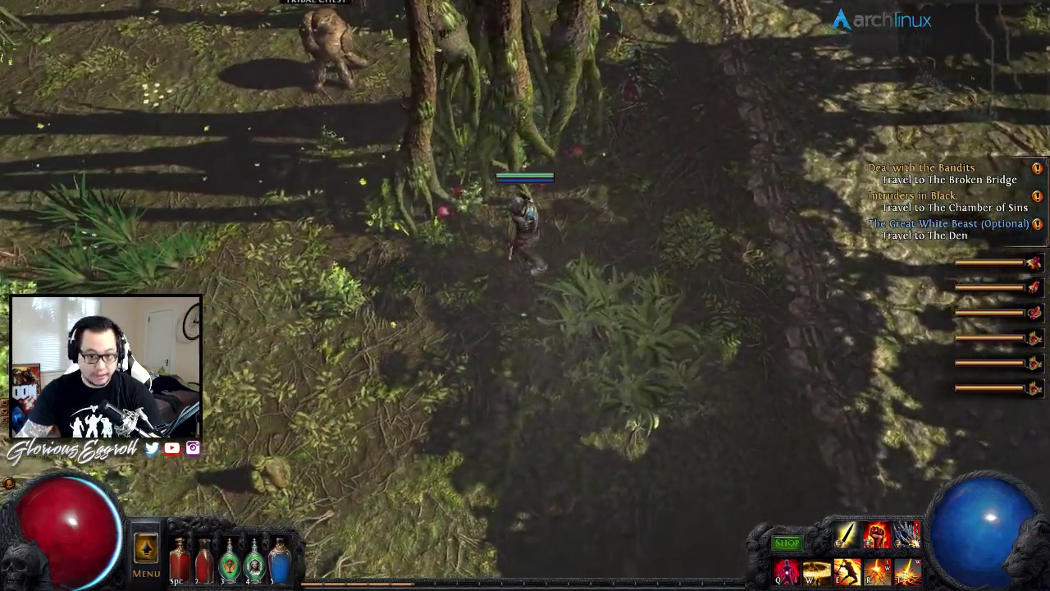
left_click(328, 49)
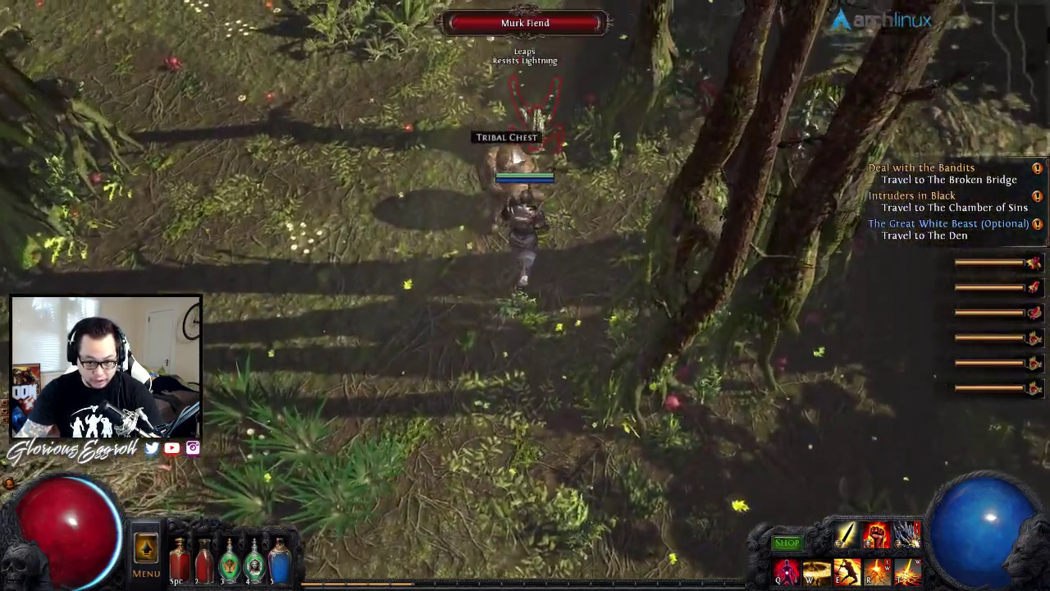
- Kill the Murk Fiend and other nearby monsters around the Tribal Chest
left_click(534, 111)
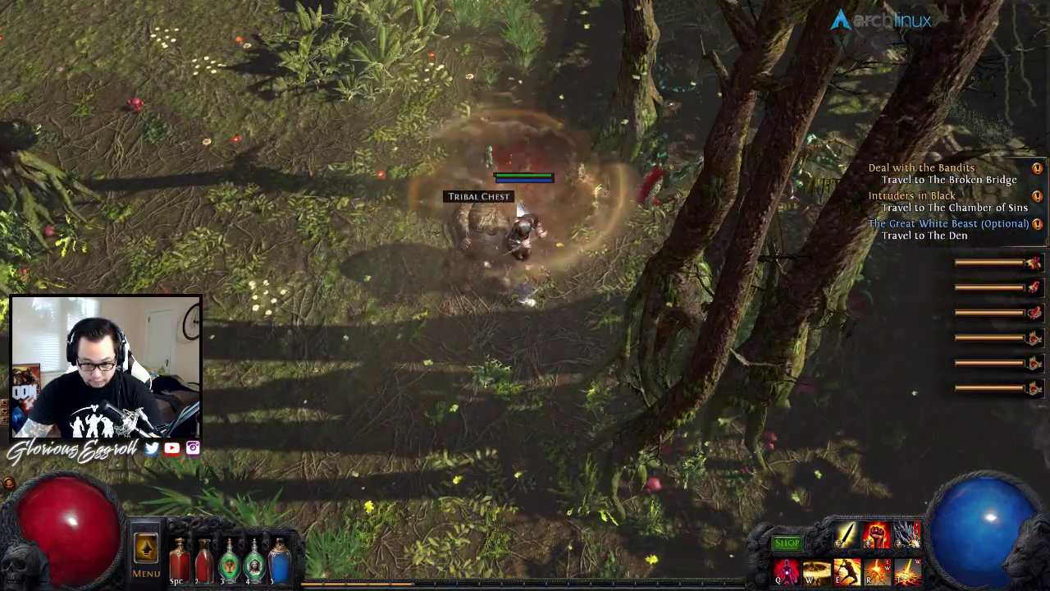
left_click(371, 402)
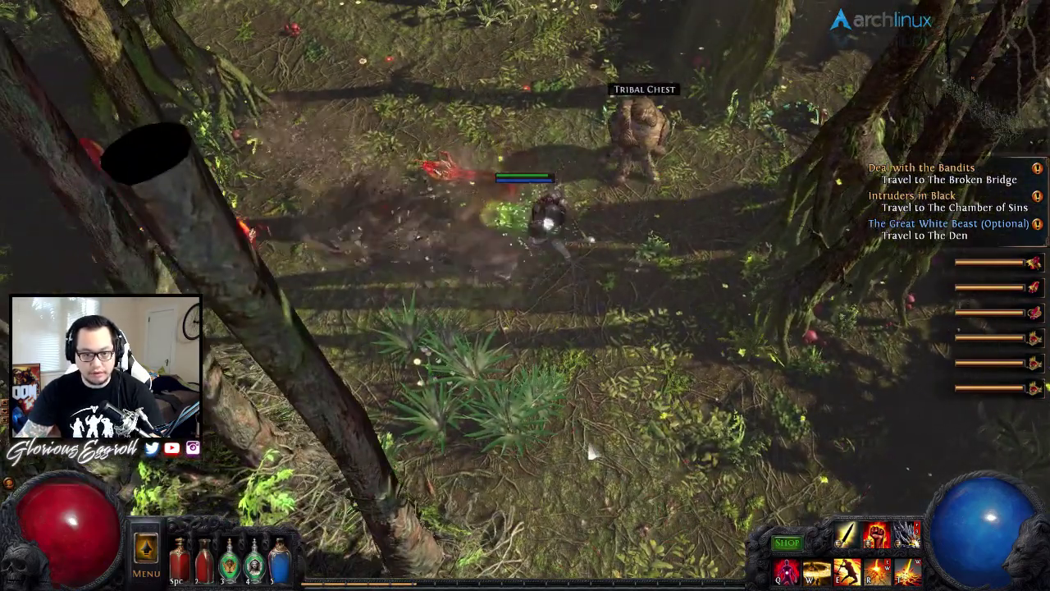
left_click(293, 237)
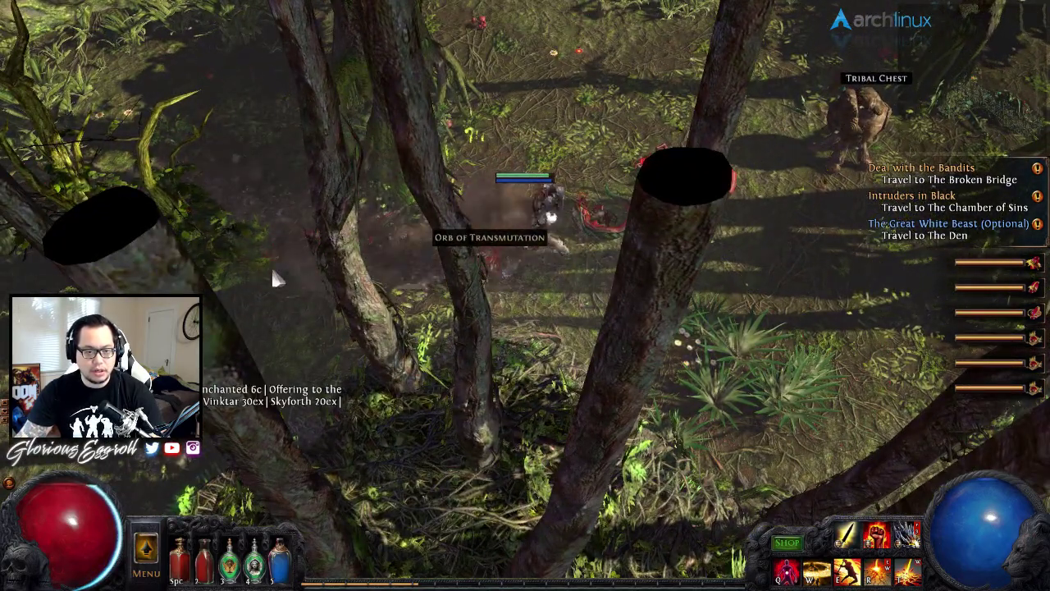
left_click(262, 160)
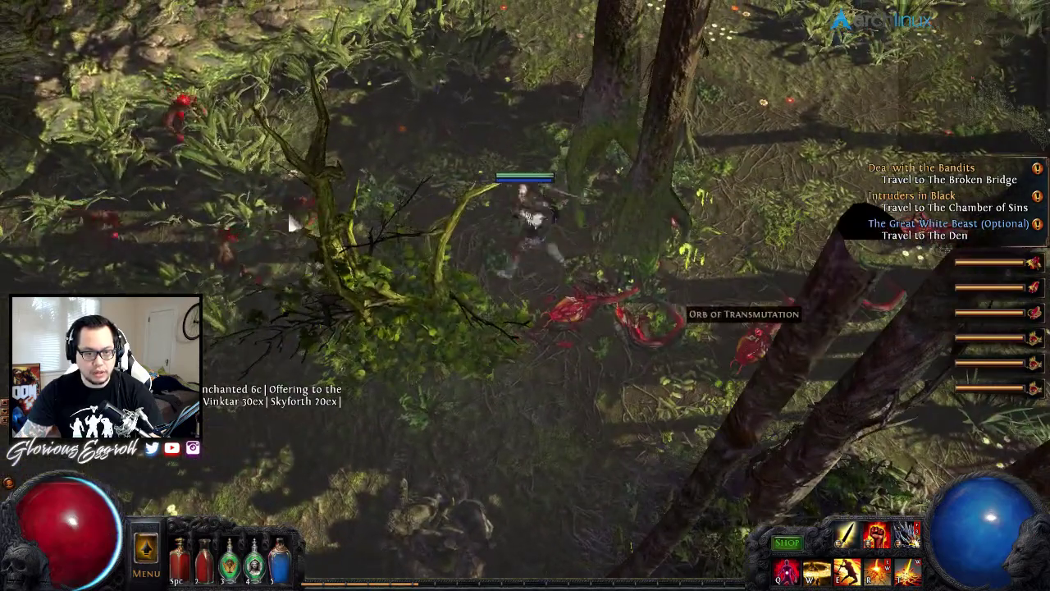
left_click(292, 234)
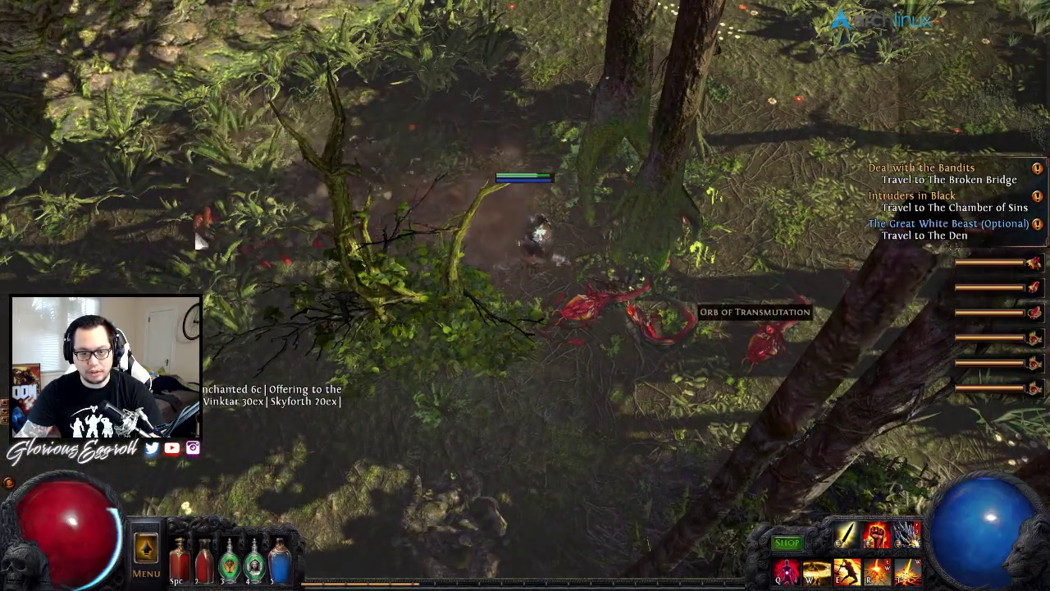
mouse_move(200, 241)
left_mouse_down()
mouse_move(194, 261)
mouse_move(227, 319)
mouse_move(443, 412)
mouse_move(374, 407)
mouse_move(562, 418)
mouse_move(373, 335)
mouse_move(327, 257)
left_mouse_up()
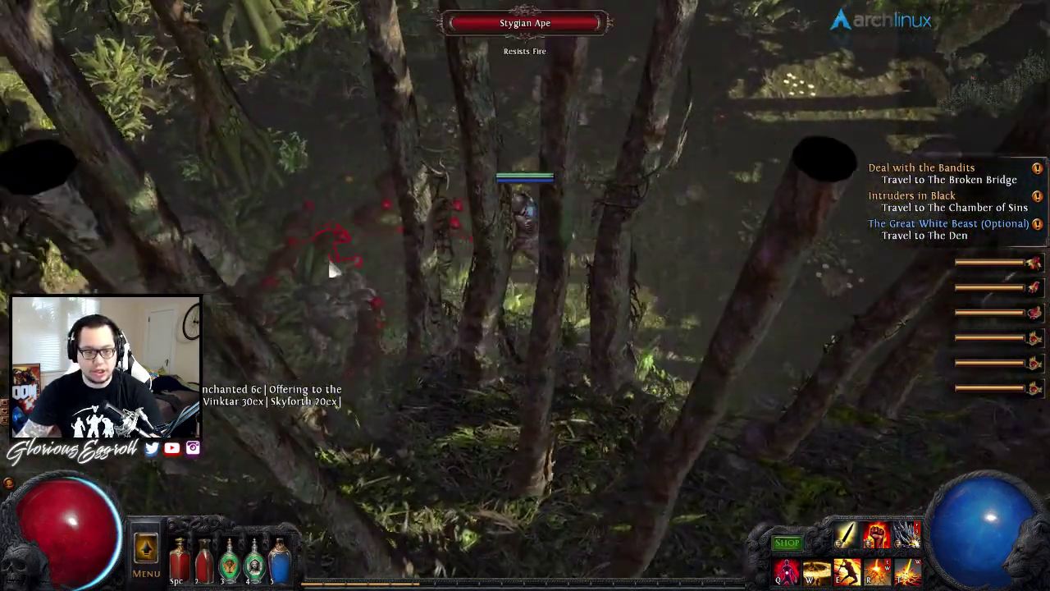
right_click(327, 256)
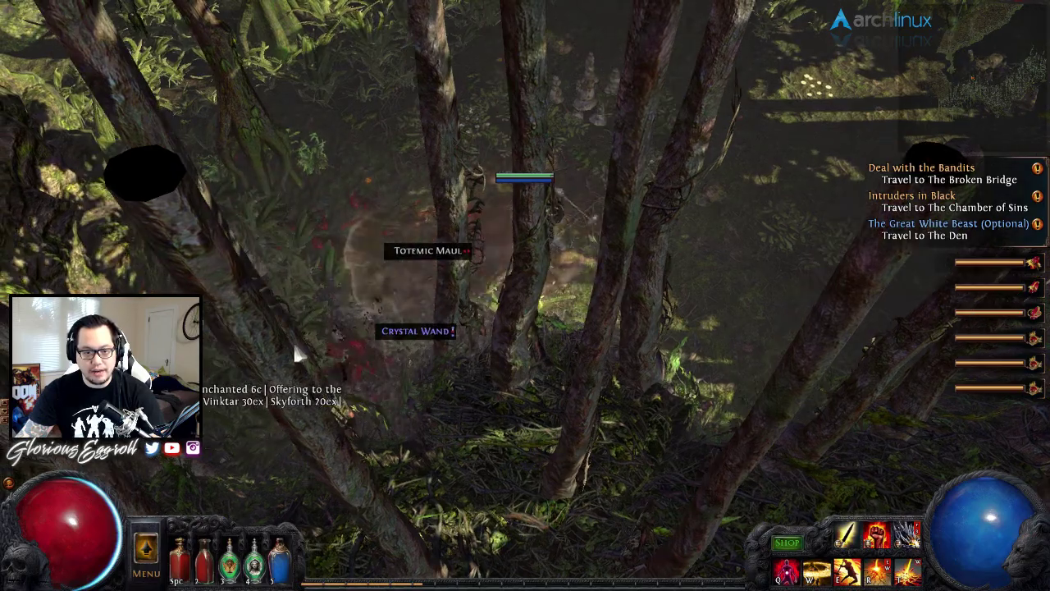
mouse_move(682, 214)
left_mouse_down()
mouse_move(780, 228)
mouse_move(754, 273)
mouse_move(705, 276)
mouse_move(628, 94)
mouse_move(522, 124)
mouse_move(446, 169)
mouse_move(815, 201)
mouse_move(813, 152)
mouse_move(804, 187)
left_mouse_up()
- Open the Tribal Chest, take the Splendid Round Shield, and head into The Western Forest
left_click(804, 188)
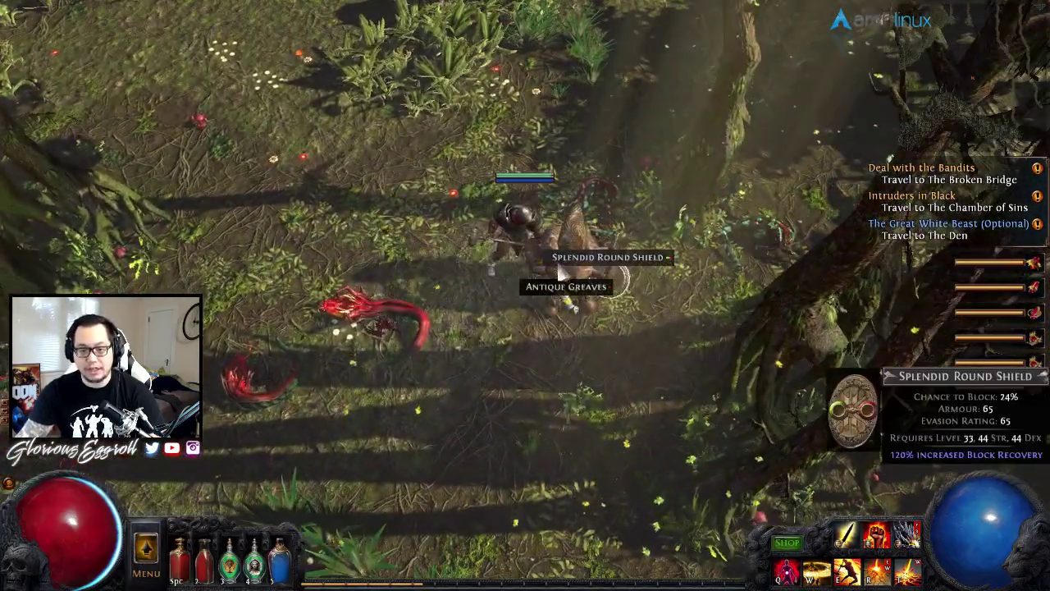
left_click(561, 261)
mouse_move(393, 369)
left_mouse_down()
mouse_move(563, 441)
mouse_move(615, 420)
mouse_move(762, 406)
mouse_move(809, 368)
mouse_move(773, 369)
mouse_move(784, 382)
mouse_move(731, 430)
mouse_move(555, 450)
mouse_move(472, 250)
left_mouse_up()
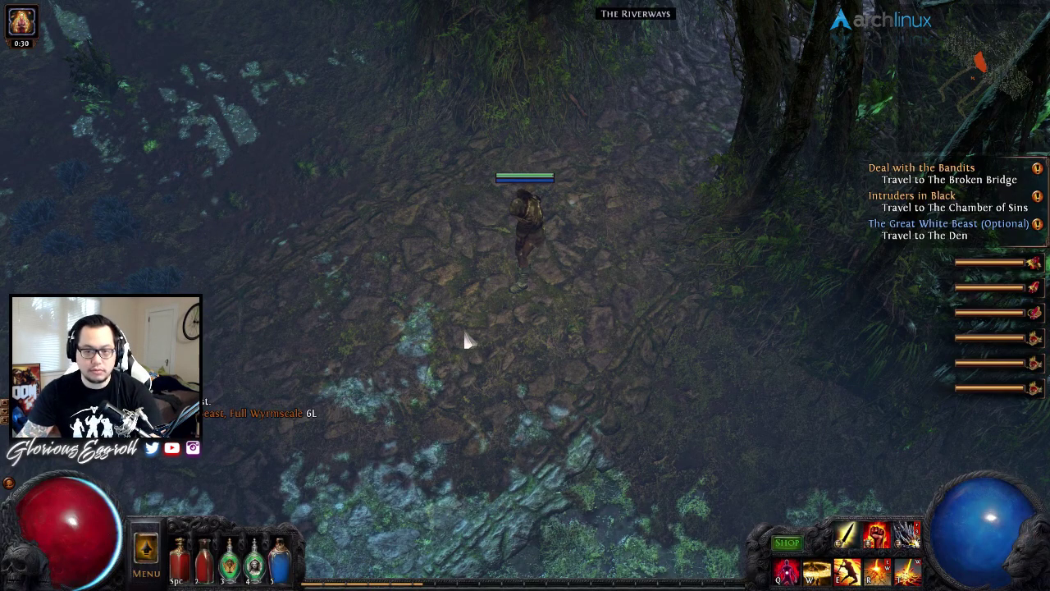
- Enter The Western Forest, burn the goatman pack with fire, and slam the survivors dead
mouse_move(462, 342)
left_mouse_down()
mouse_move(226, 433)
mouse_move(279, 509)
mouse_move(481, 427)
mouse_move(418, 476)
mouse_move(394, 478)
mouse_move(564, 474)
mouse_move(301, 239)
mouse_move(305, 279)
mouse_move(319, 269)
mouse_move(276, 325)
left_mouse_up()
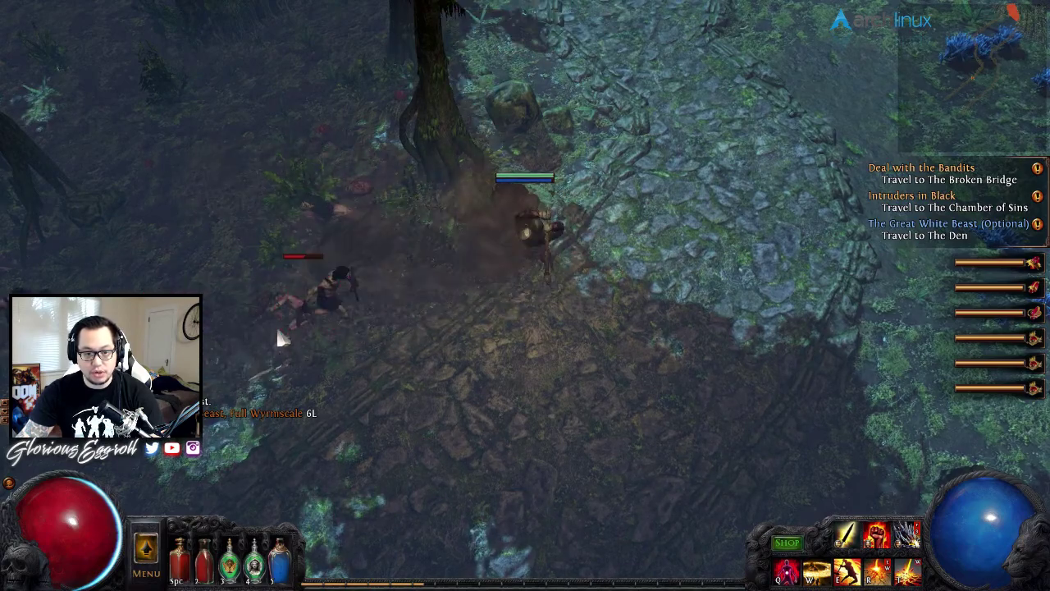
right_click(275, 325)
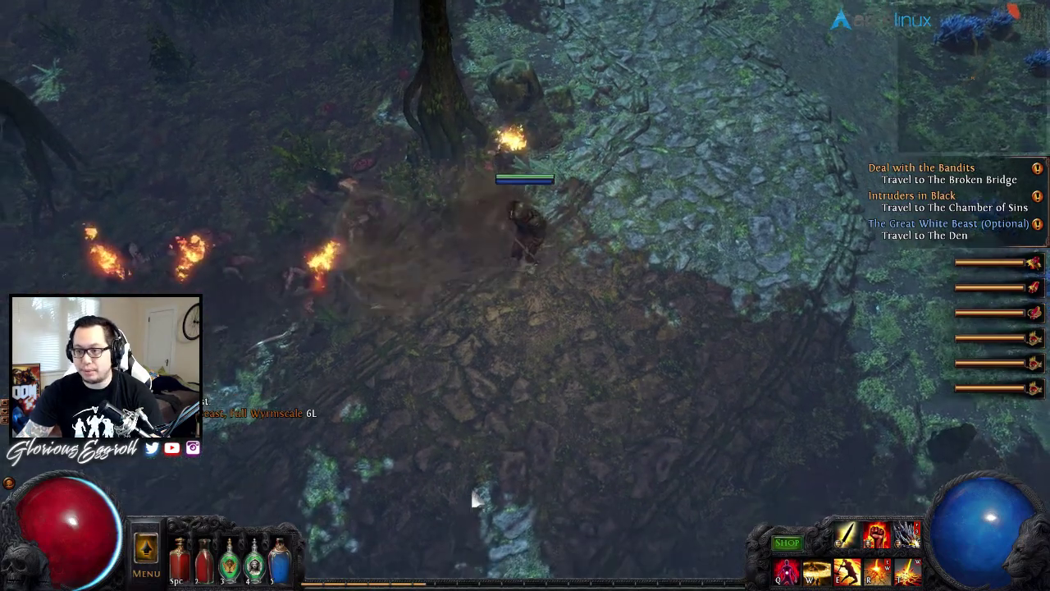
mouse_move(474, 499)
left_mouse_down()
mouse_move(296, 425)
mouse_move(251, 375)
mouse_move(237, 155)
mouse_move(257, 148)
left_mouse_up()
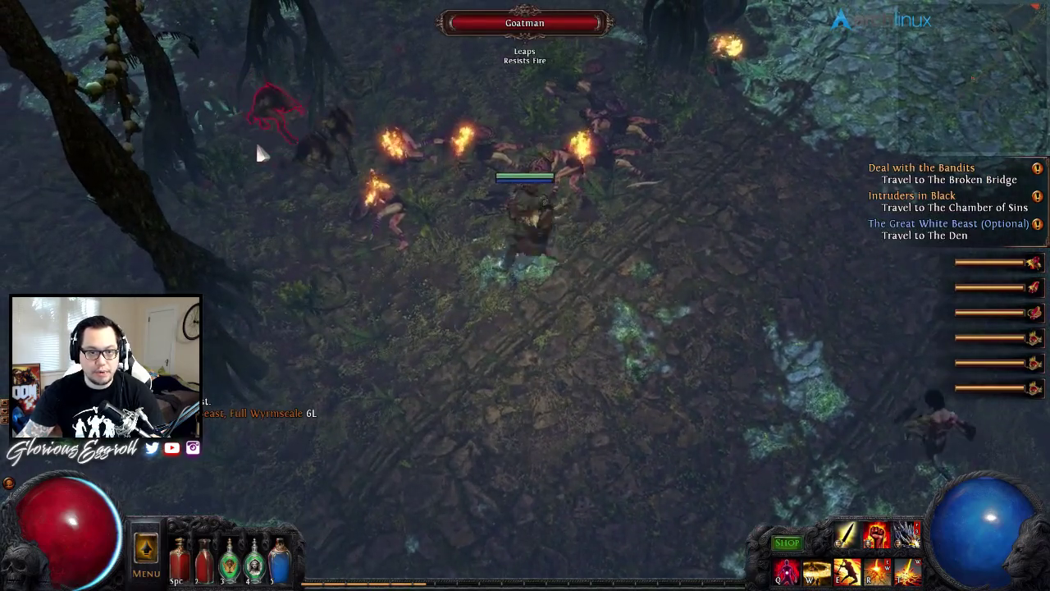
right_click(257, 148)
mouse_move(336, 164)
left_mouse_down()
mouse_move(685, 452)
mouse_move(314, 304)
left_mouse_up()
mouse_move(434, 367)
left_mouse_down()
mouse_move(462, 403)
mouse_move(609, 429)
mouse_move(634, 306)
left_mouse_up()
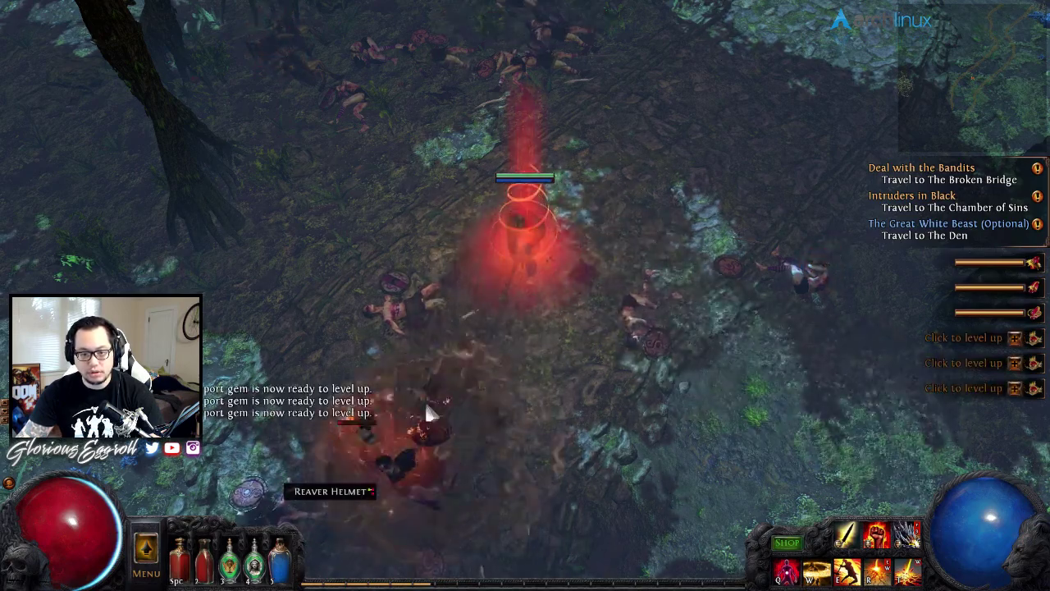
left_click(743, 379)
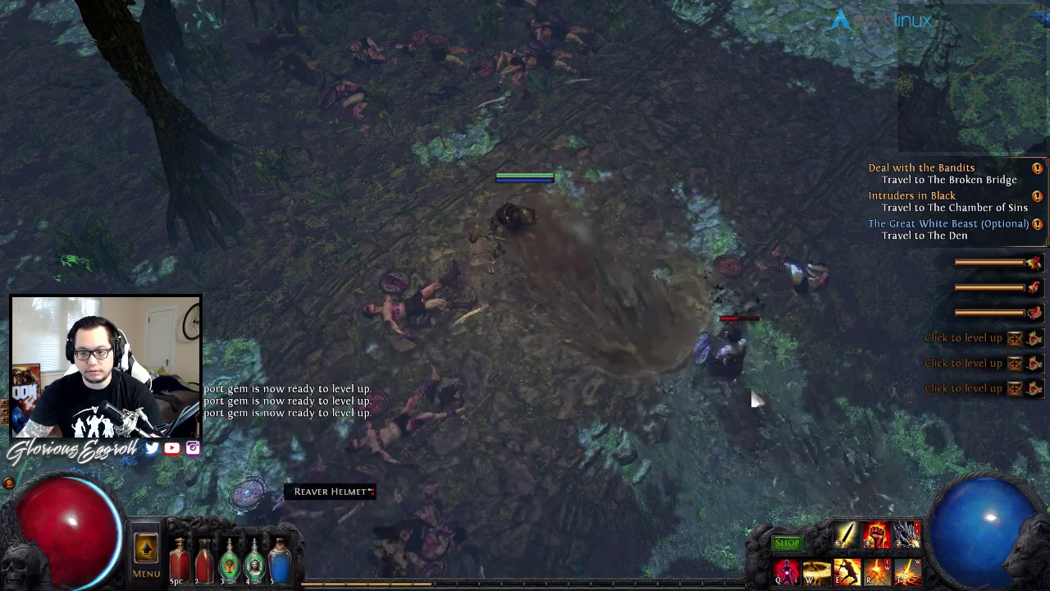
left_click(479, 432)
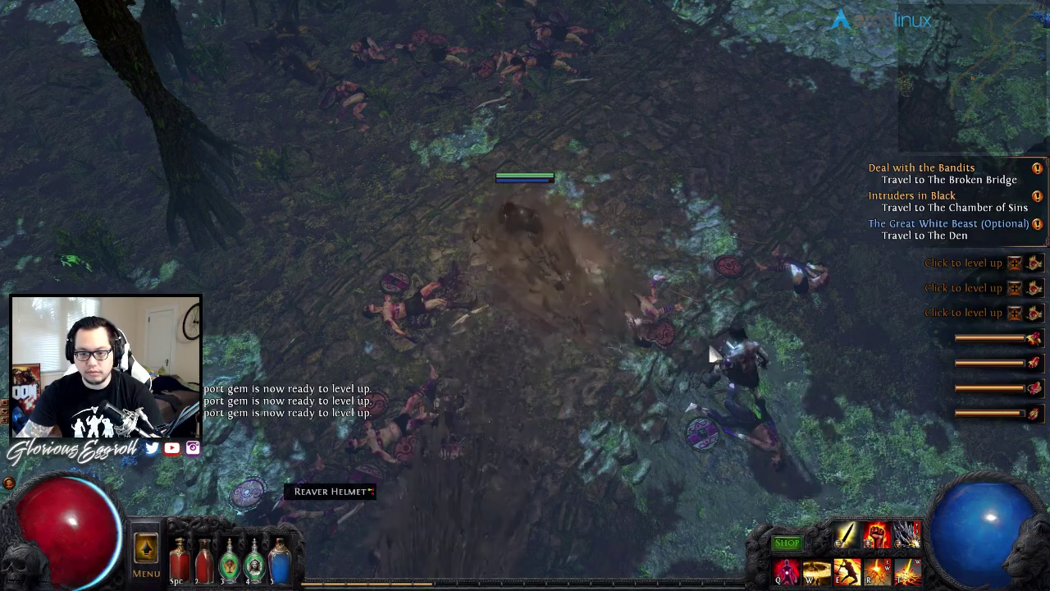
mouse_move(708, 341)
left_mouse_down()
mouse_move(653, 414)
mouse_move(614, 413)
mouse_move(798, 359)
mouse_move(537, 513)
mouse_move(394, 383)
mouse_move(324, 249)
mouse_move(679, 305)
mouse_move(668, 238)
mouse_move(682, 254)
mouse_move(812, 263)
mouse_move(799, 307)
mouse_move(595, 498)
mouse_move(252, 477)
mouse_move(544, 251)
mouse_move(584, 182)
mouse_move(593, 222)
left_mouse_up()
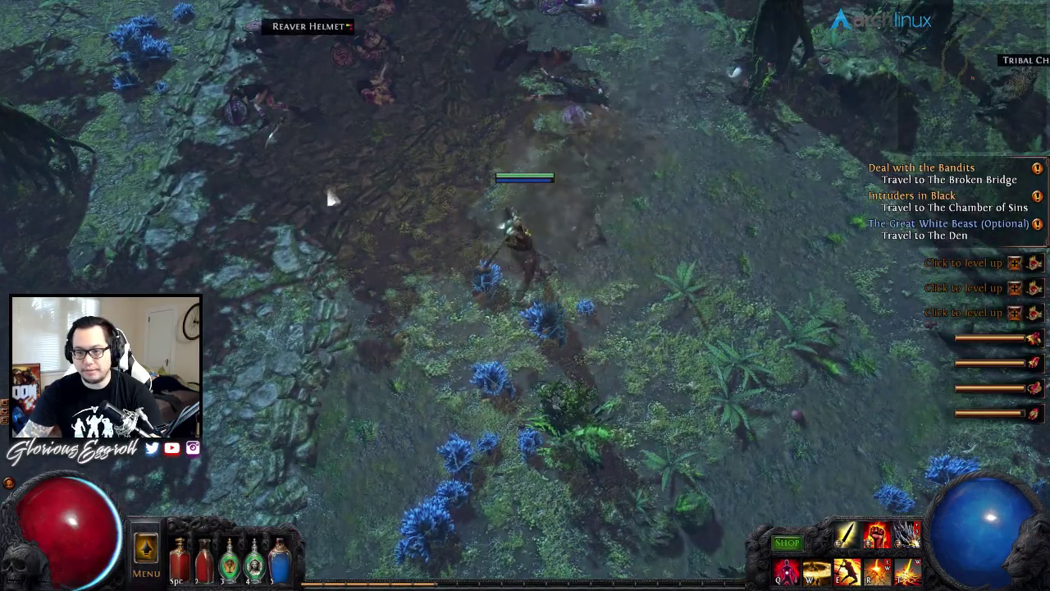
- Move past the corpses and level up the three ready gems
mouse_move(330, 197)
left_mouse_down()
mouse_move(375, 159)
mouse_move(630, 63)
left_mouse_up()
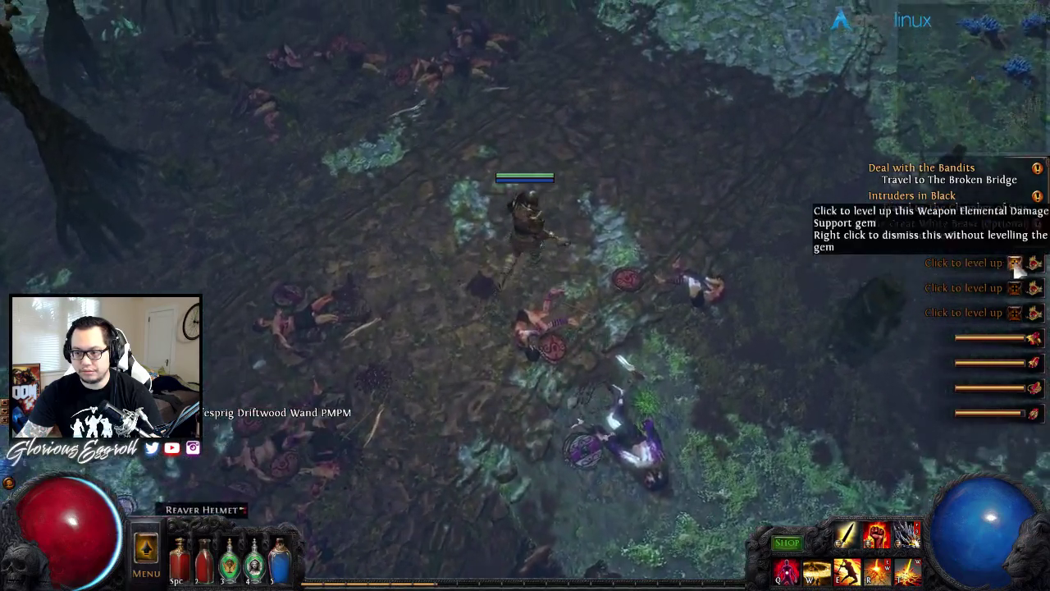
left_click(1017, 287)
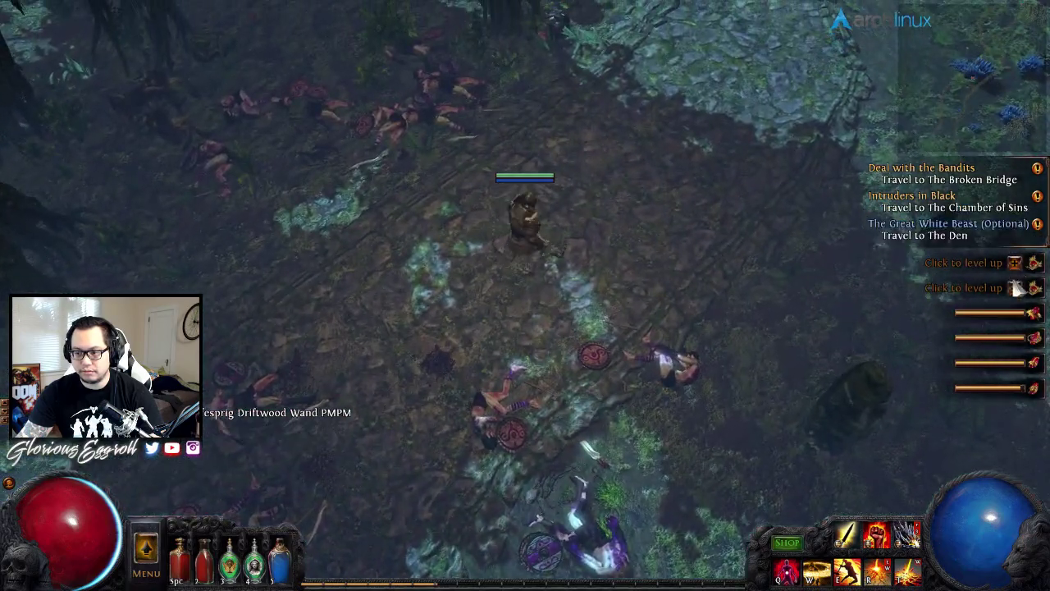
left_click(1018, 262)
left_click(1017, 263)
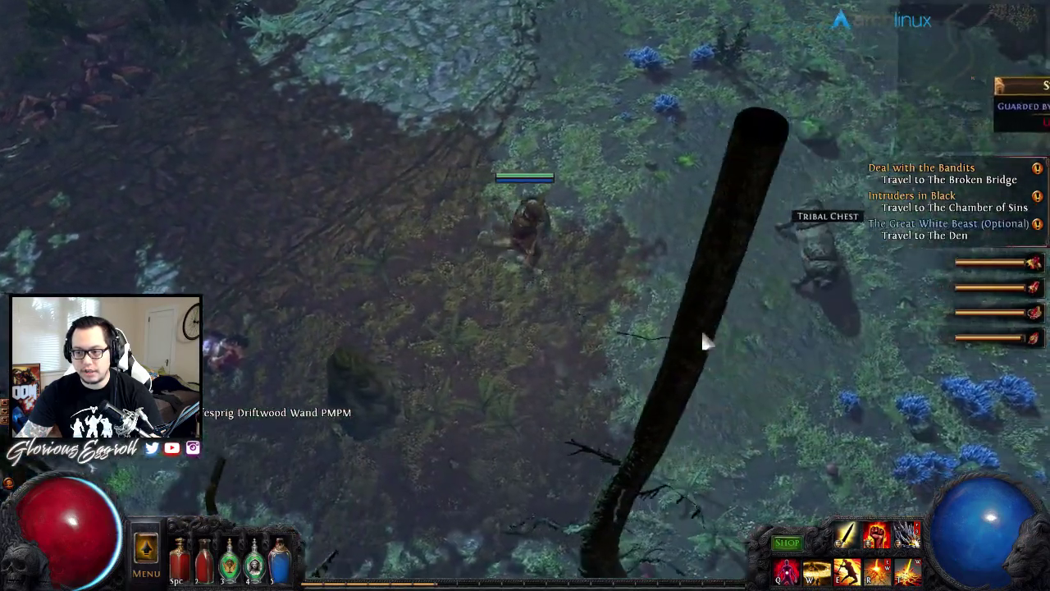
- Walk over to the Calamity Clamp Strongbox and open it
mouse_move(703, 342)
left_mouse_down()
mouse_move(724, 352)
mouse_move(694, 183)
mouse_move(647, 192)
mouse_move(656, 206)
left_mouse_up()
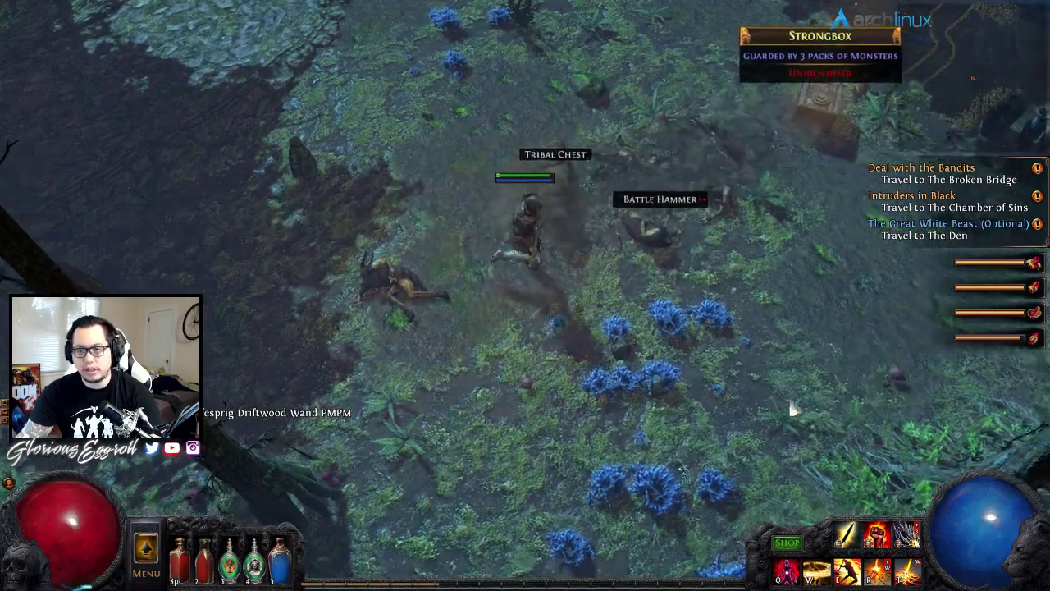
mouse_move(794, 408)
left_mouse_down()
mouse_move(754, 157)
mouse_move(622, 120)
mouse_move(538, 134)
mouse_move(590, 169)
mouse_move(572, 325)
left_mouse_up()
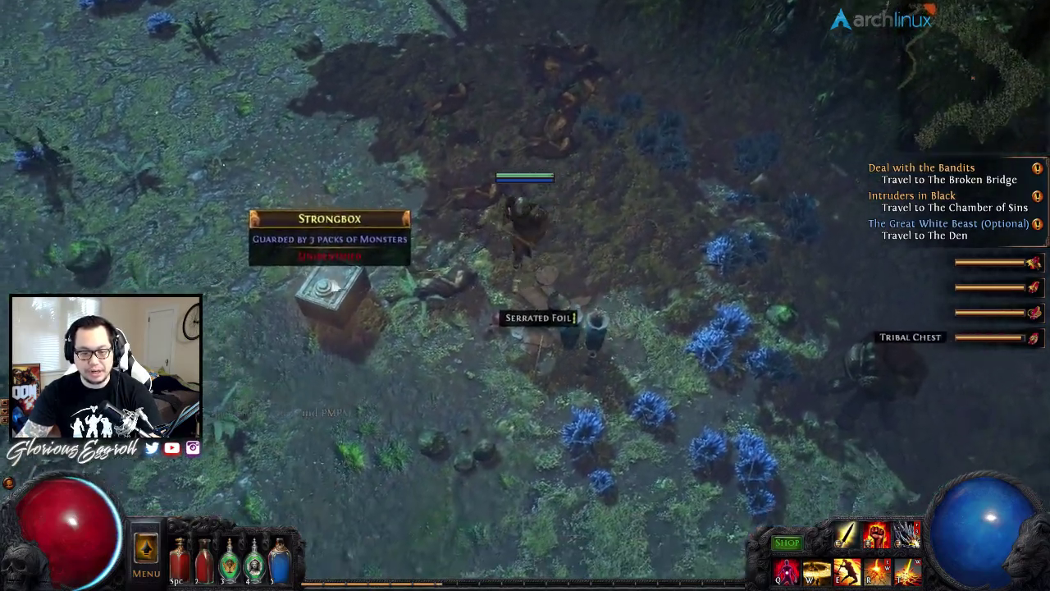
left_click(328, 291)
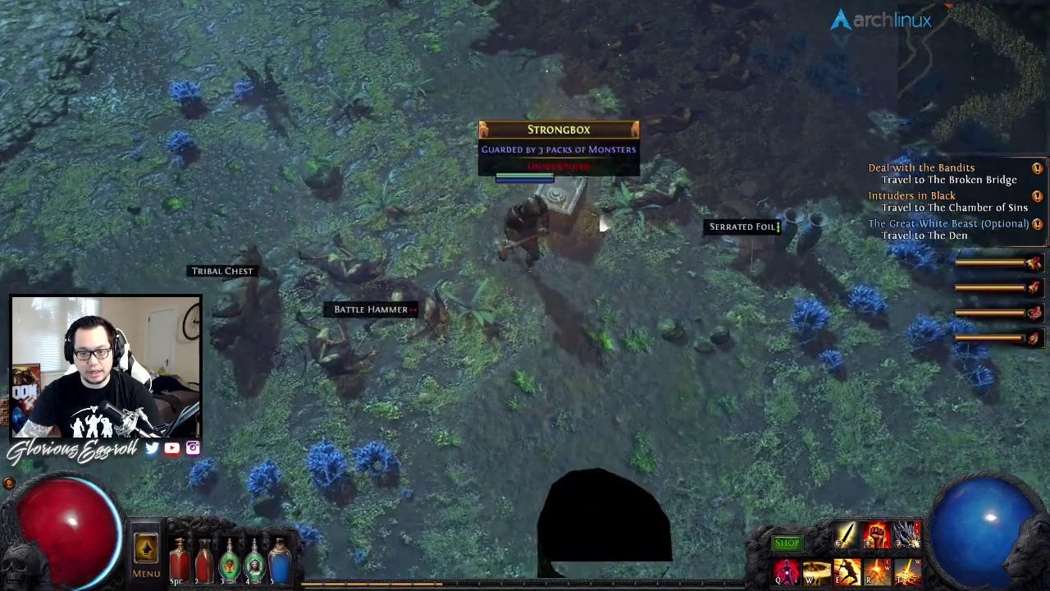
left_click(604, 226)
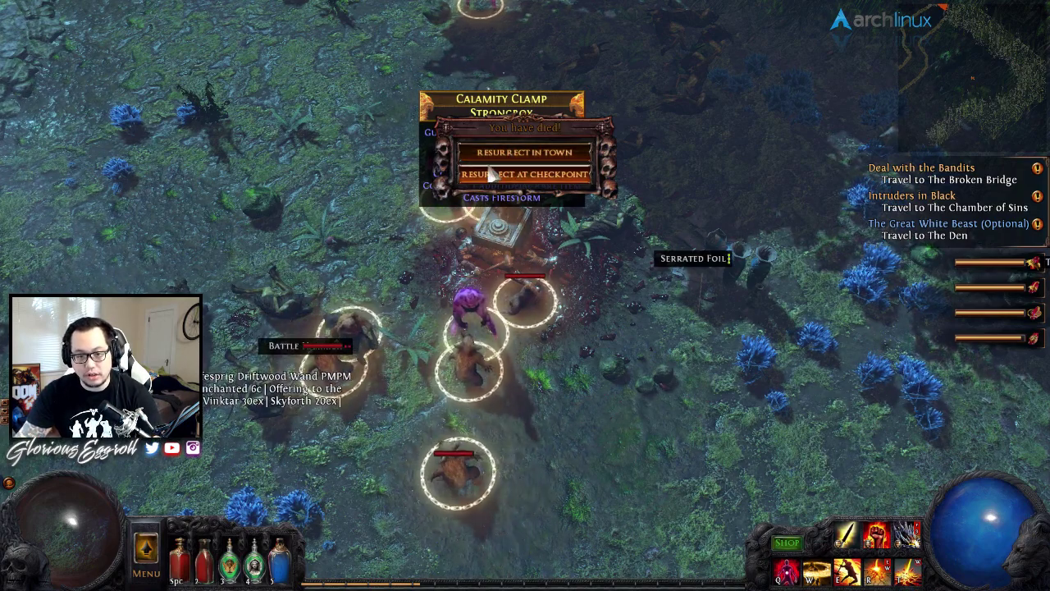
- Choose Resurrect in Town to respawn the Marauder in The Forest Encampment
left_click(522, 156)
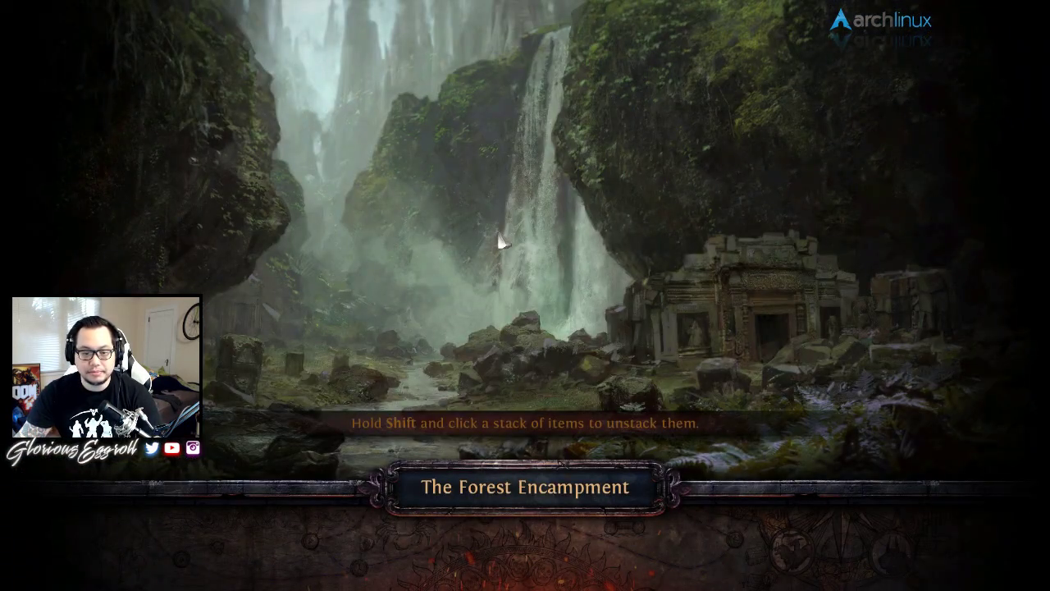